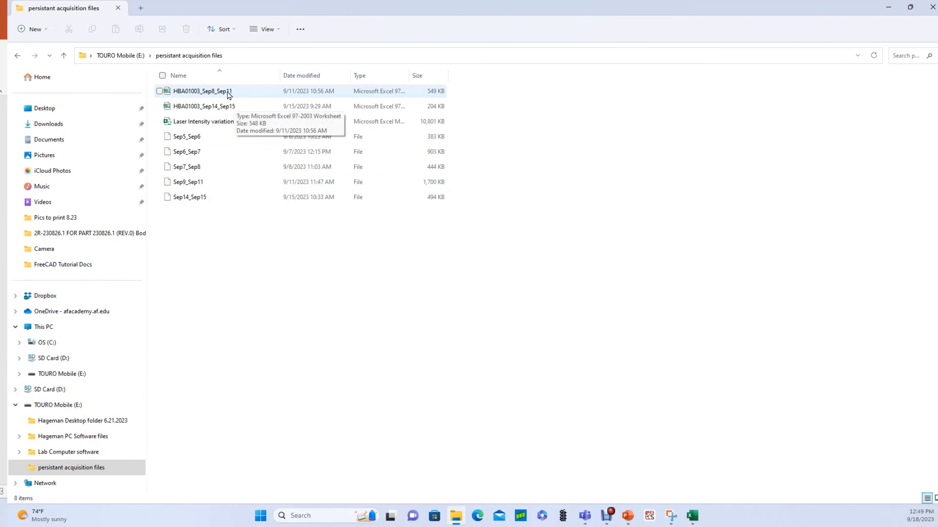
Open the HBA01003_Sep8_Sep11 workbook and try selecting the data and the Date column.
{"action": "double_click", "coordinate": [228, 94]}
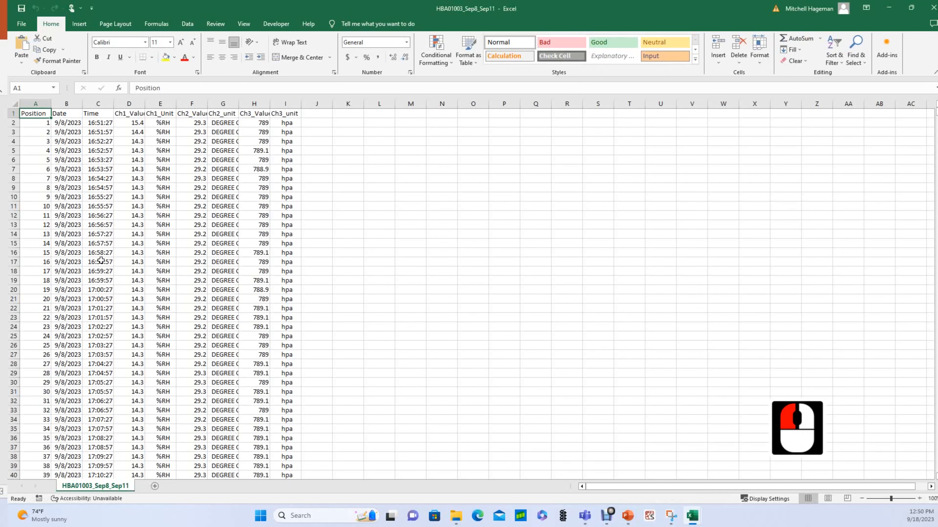
{"action": "key", "text": "ctrl+a"}
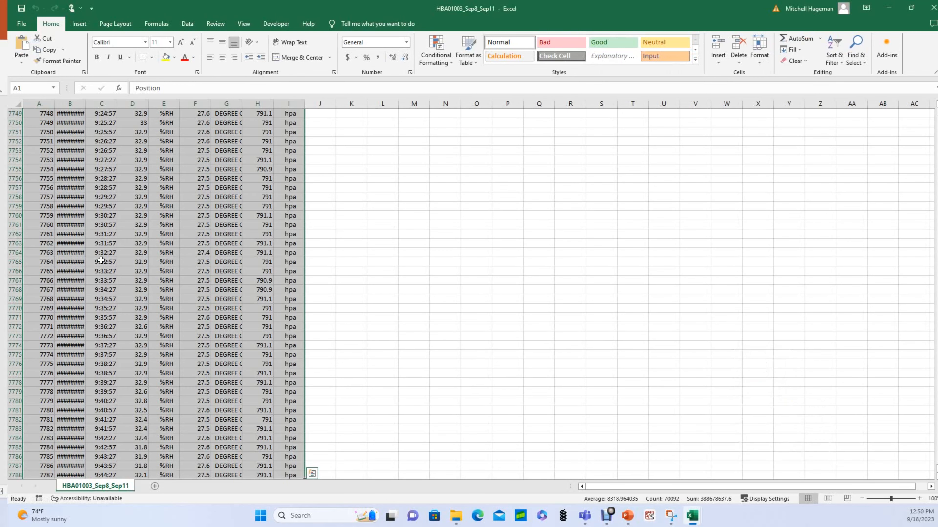
{"action": "left_click", "coordinate": [106, 142]}
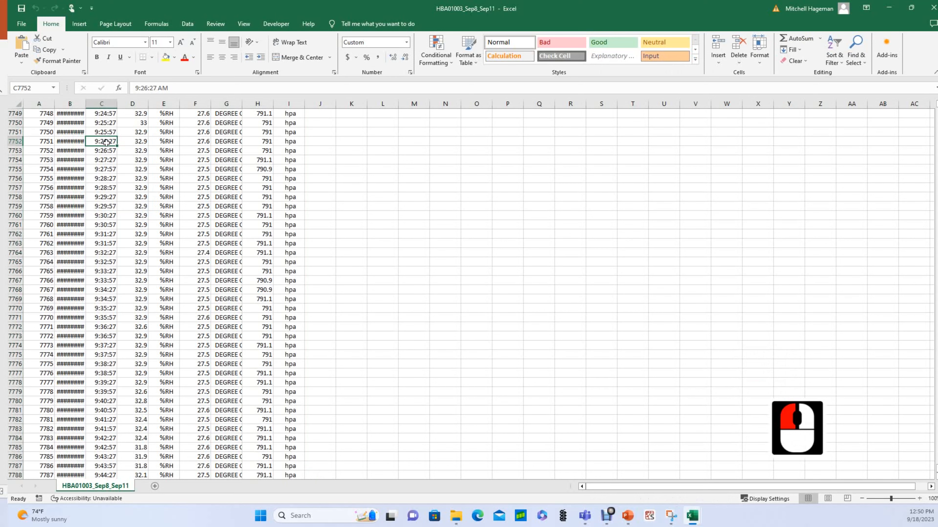
{"action": "left_click", "coordinate": [66, 151]}
{"action": "key", "text": "ctrl+shift+Up"}
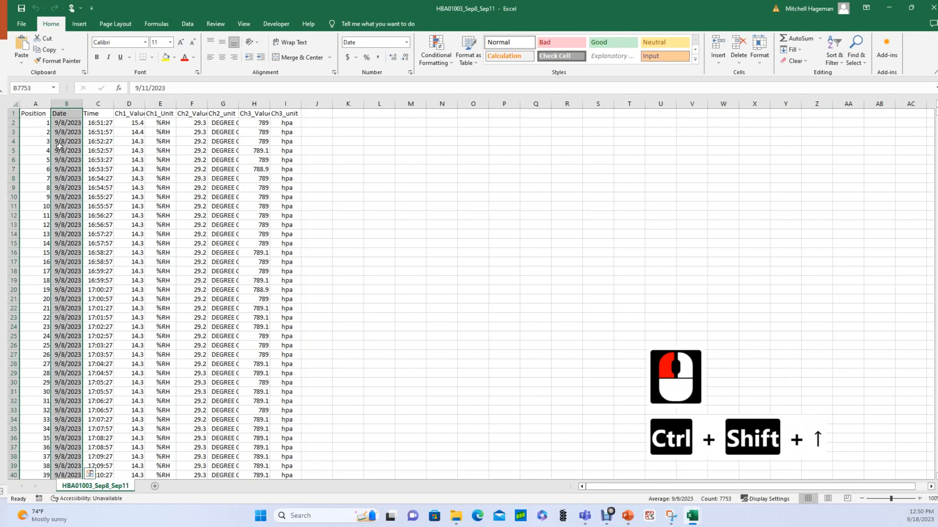
Copy the whole logger table A1:I7788, starting from A1.
{"action": "left_click", "coordinate": [37, 114]}
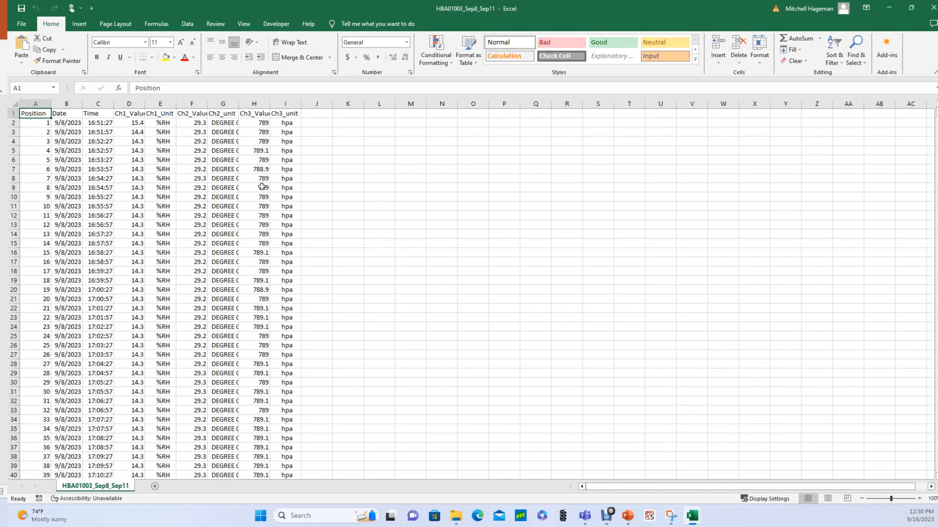
{"action": "key", "text": "ctrl+shift+Right"}
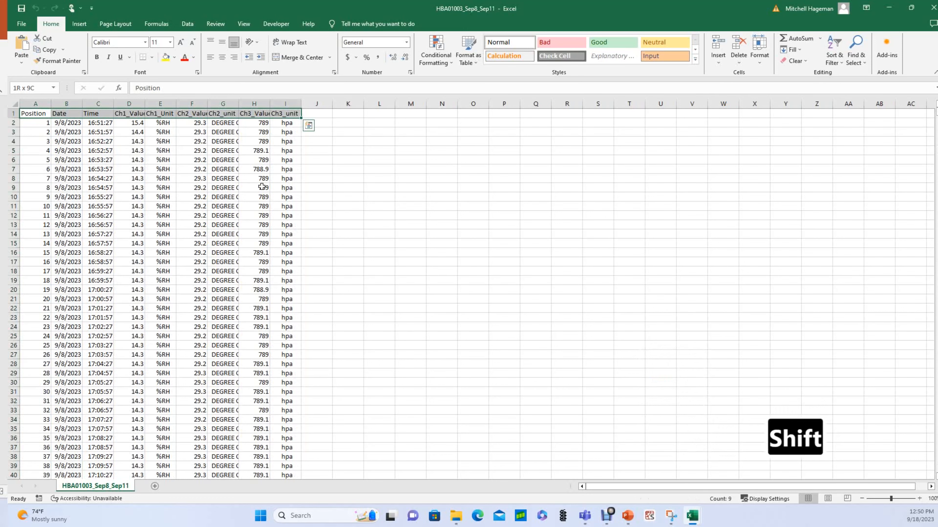
{"action": "key", "text": "ctrl+shift+Down"}
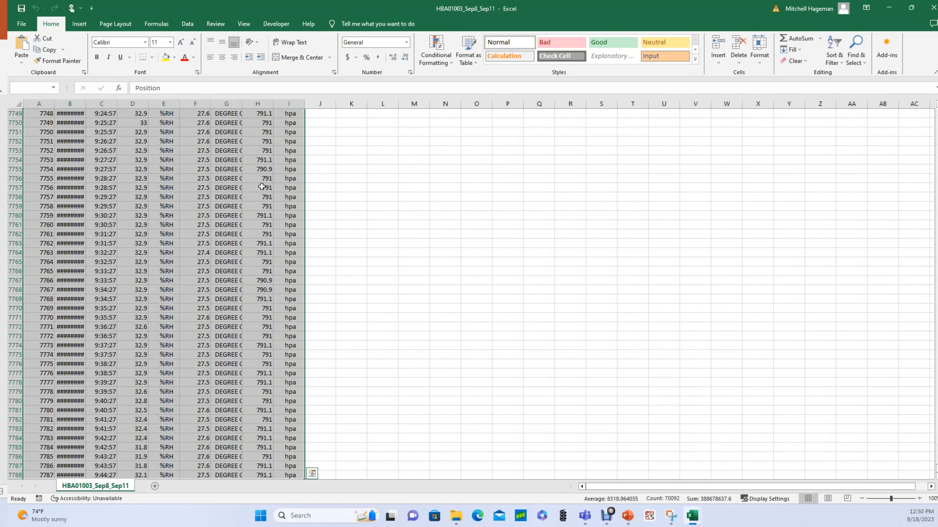
{"action": "key", "text": "ctrl+c"}
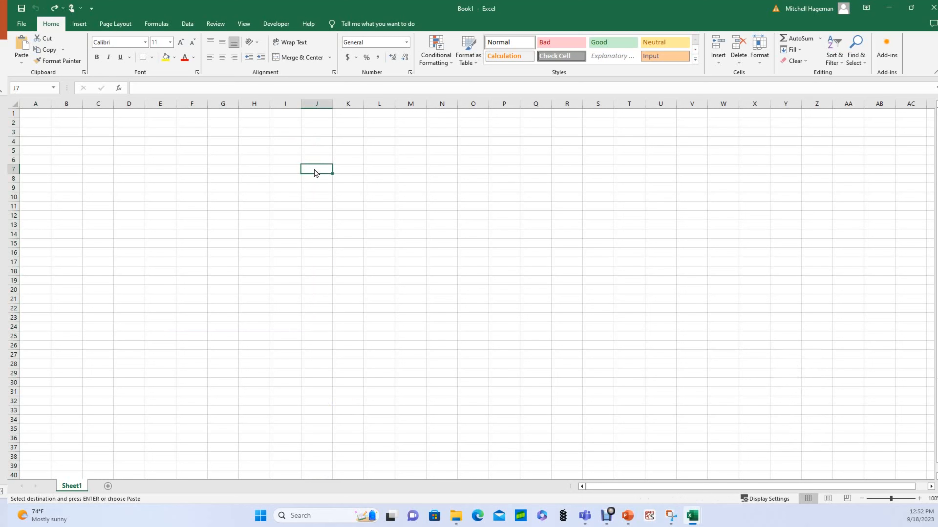
Paste the logger table into A1 of Book1 as a test, then undo it.
{"action": "left_click", "coordinate": [35, 113]}
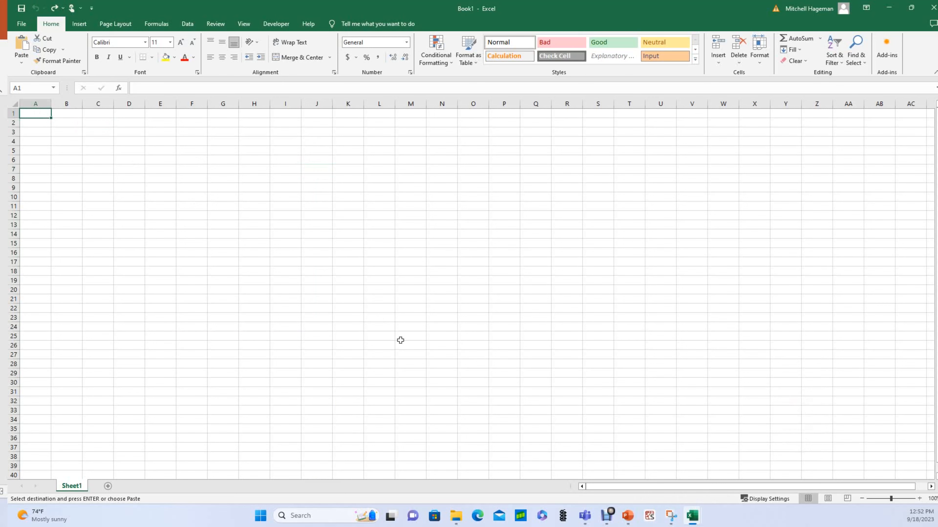
{"action": "key", "text": "ctrl+v"}
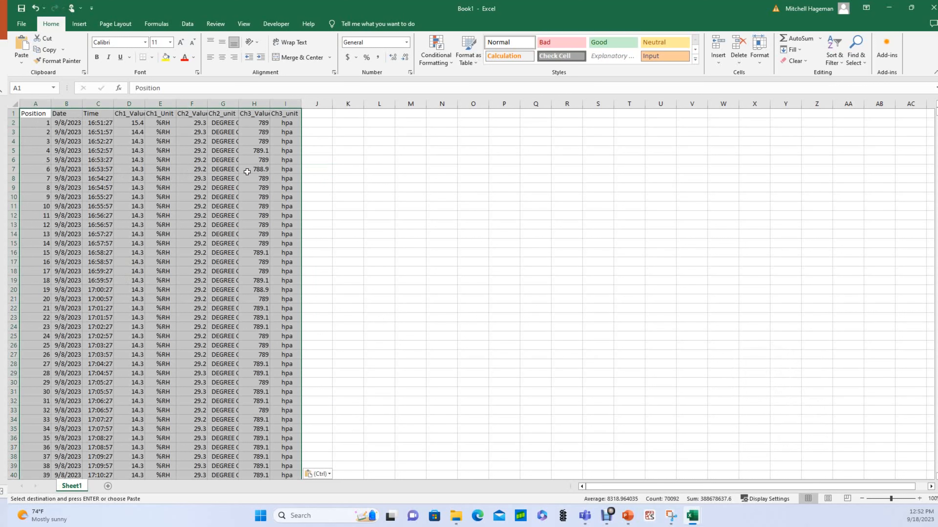
{"action": "left_click", "coordinate": [321, 160]}
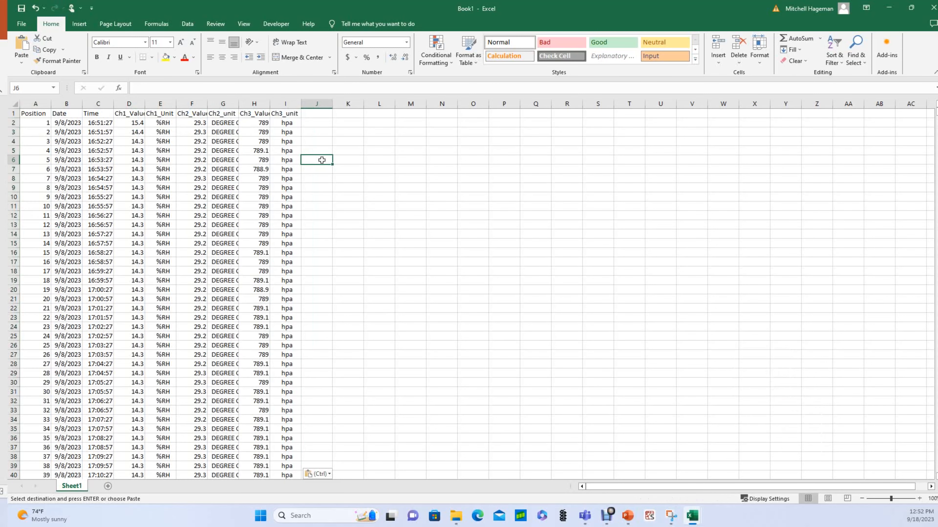
{"action": "key", "text": "ctrl+z"}
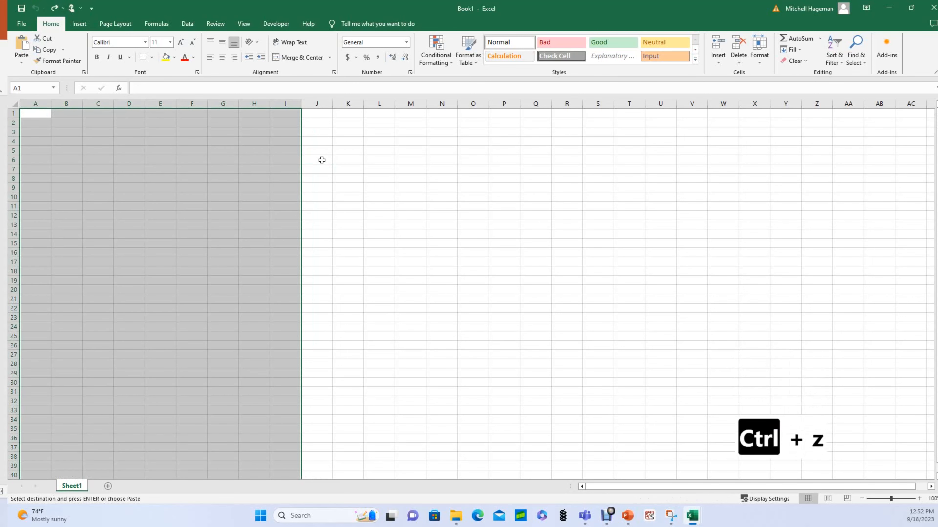
{"action": "left_click", "coordinate": [172, 166]}
Paste the table at A1 with source formatting, then undo it.
{"action": "left_click", "coordinate": [34, 112]}
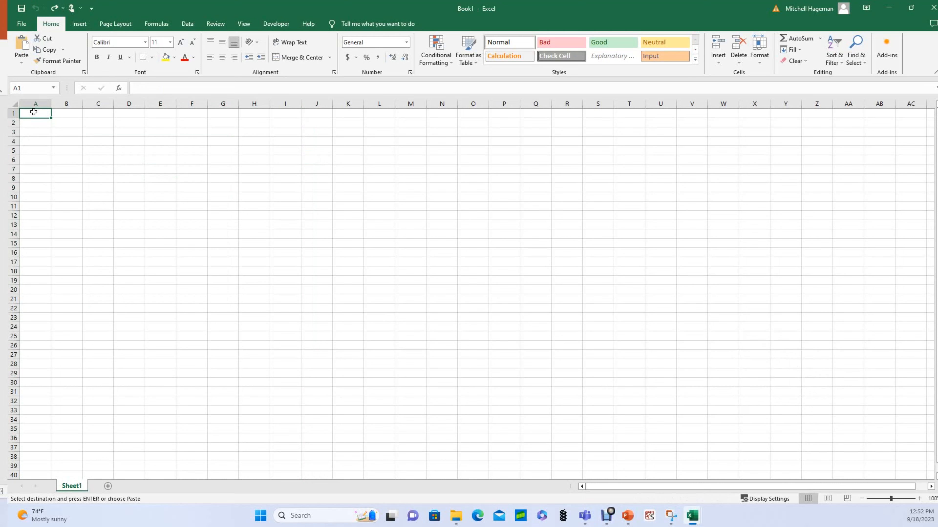
{"action": "right_click", "coordinate": [33, 111]}
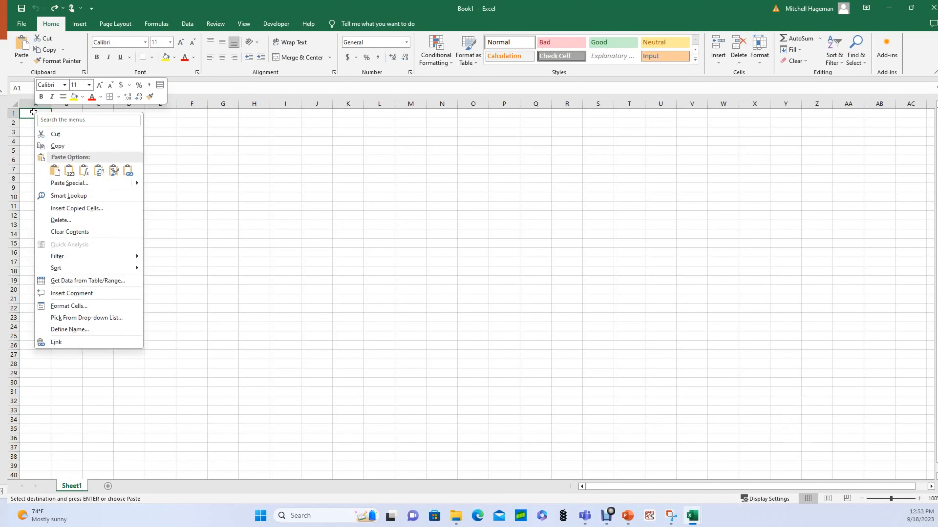
{"action": "left_click", "coordinate": [54, 171]}
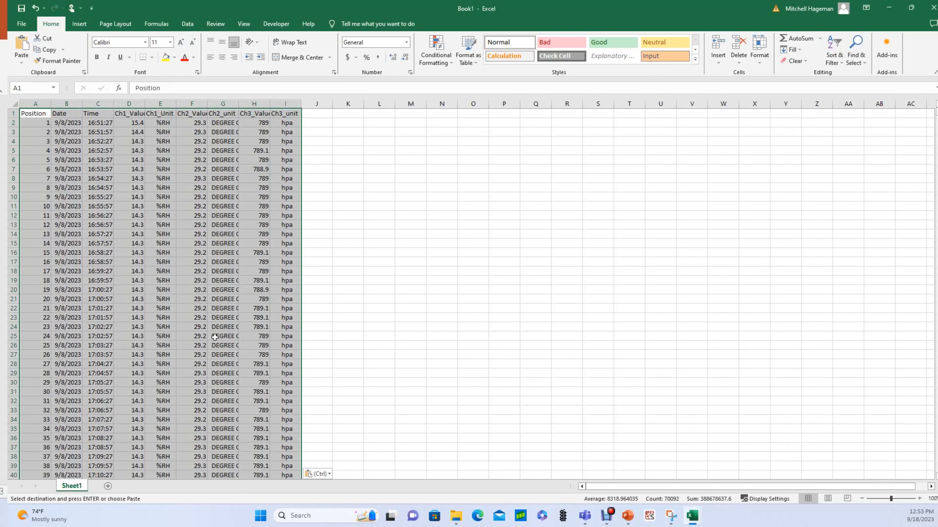
{"action": "key", "text": "ctrl+z"}
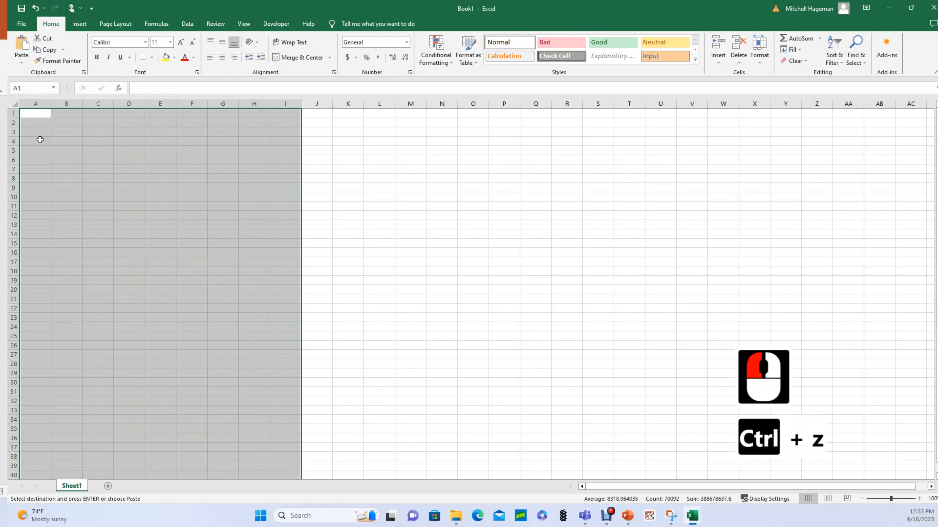
Paste values only at A1, inspect the raw date and time values, then undo.
{"action": "left_click", "coordinate": [35, 116]}
{"action": "left_click", "coordinate": [35, 116]}
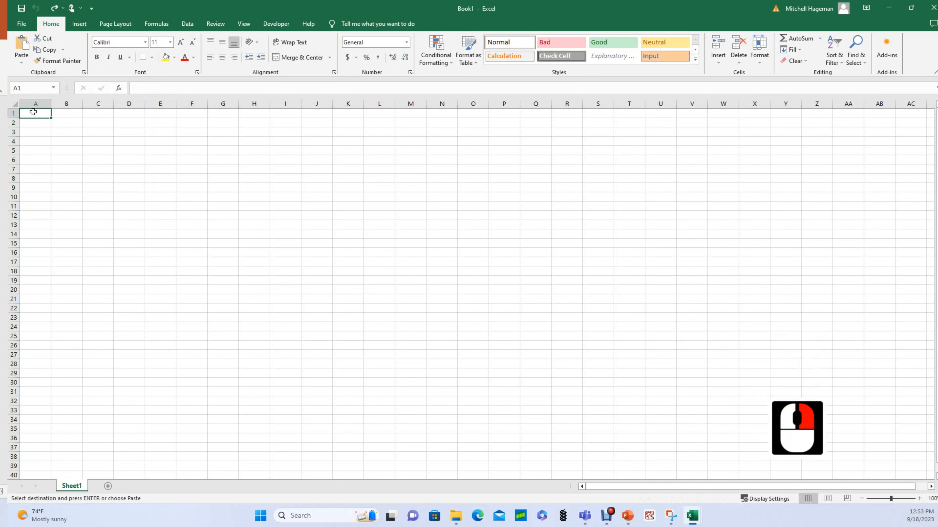
{"action": "right_click", "coordinate": [35, 115]}
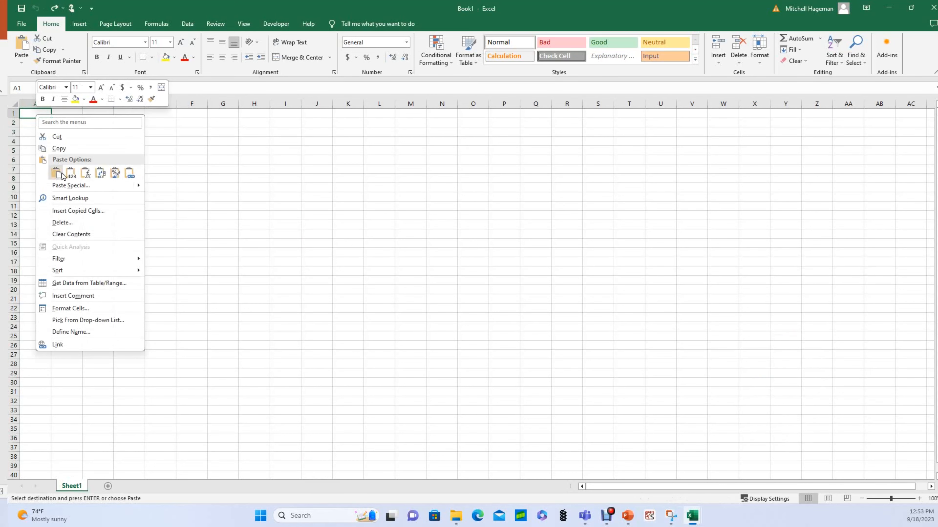
{"action": "left_click", "coordinate": [73, 175]}
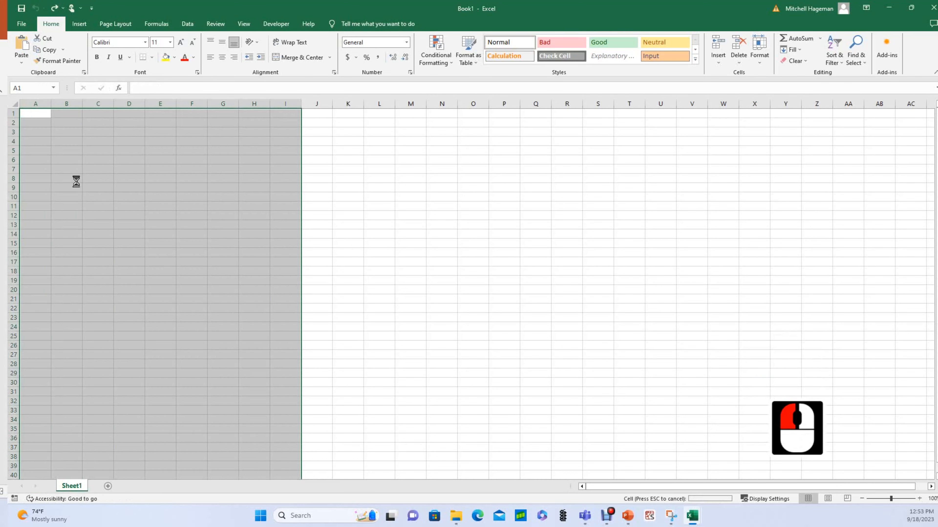
{"action": "left_click_drag", "start_coordinate": [98, 124], "coordinate": [133, 145]}
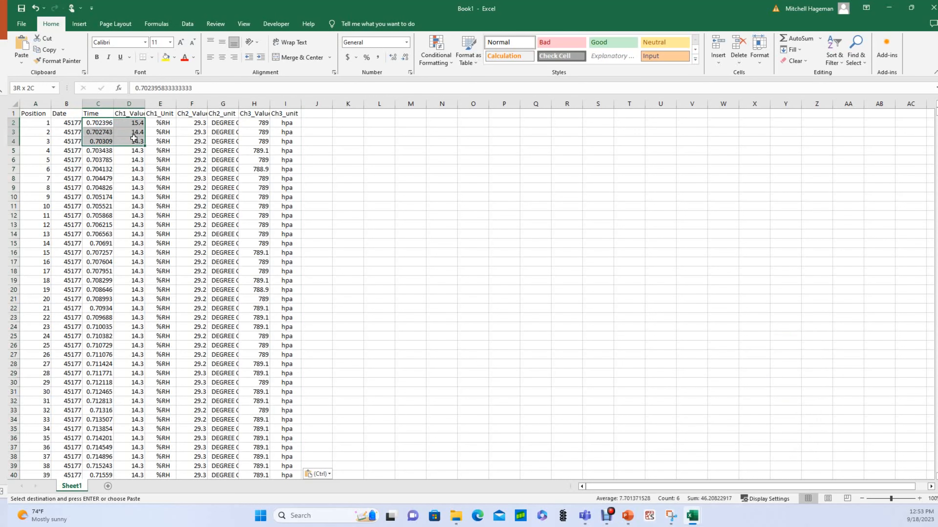
{"action": "left_click", "coordinate": [68, 120]}
{"action": "left_click_drag", "start_coordinate": [69, 120], "coordinate": [99, 123]}
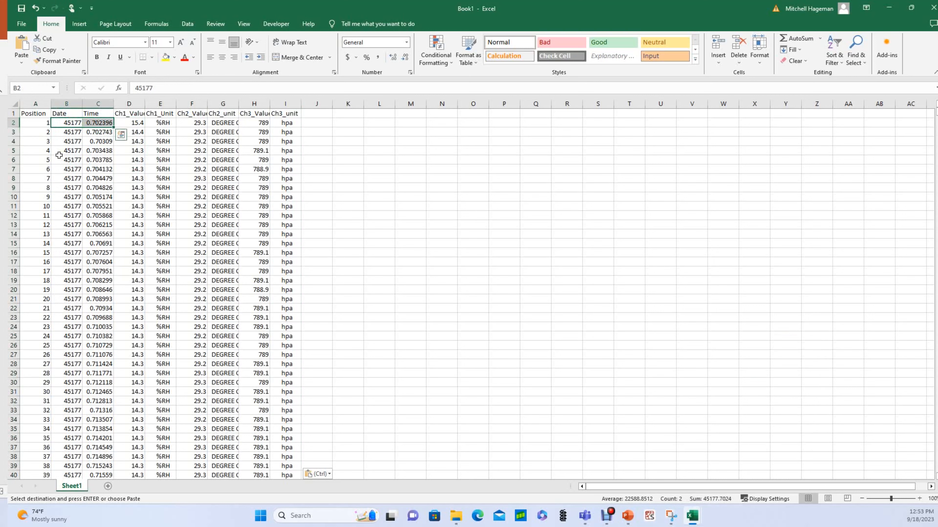
{"action": "left_click", "coordinate": [61, 123]}
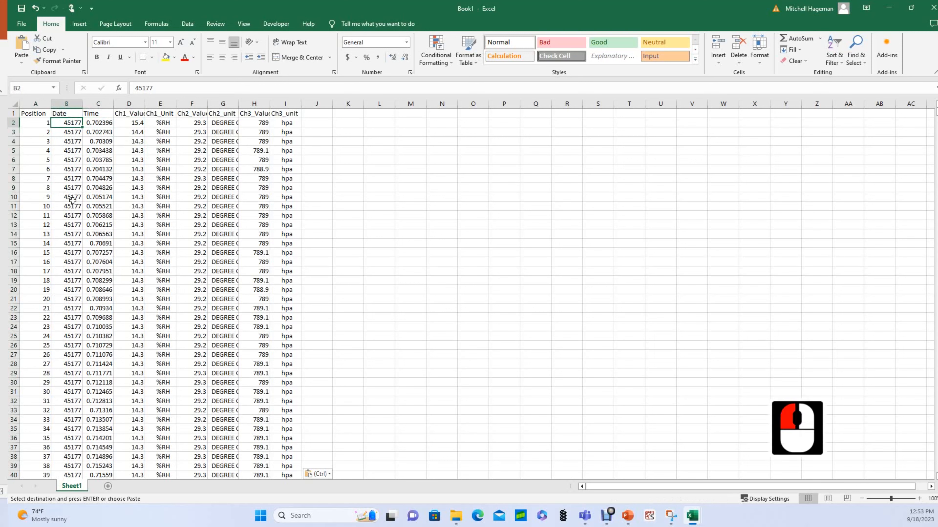
{"action": "left_click", "coordinate": [103, 124]}
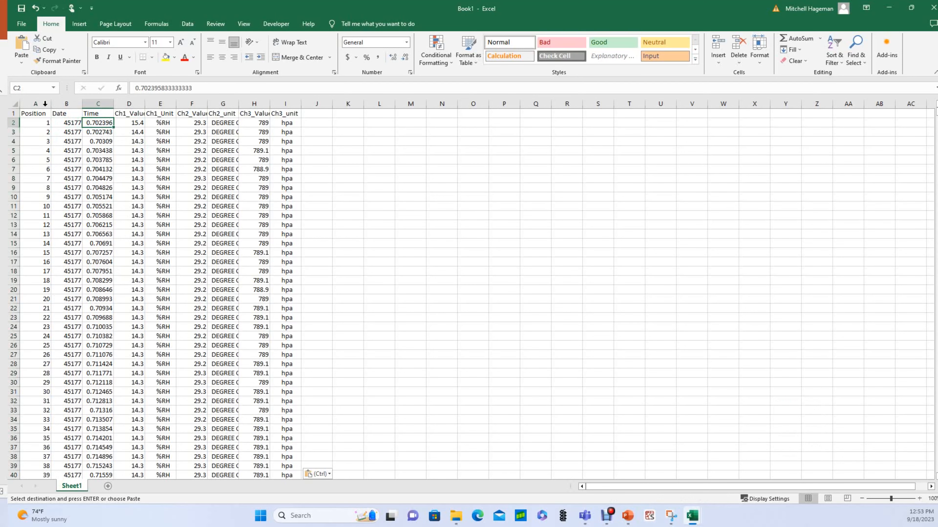
{"action": "left_click", "coordinate": [35, 8]}
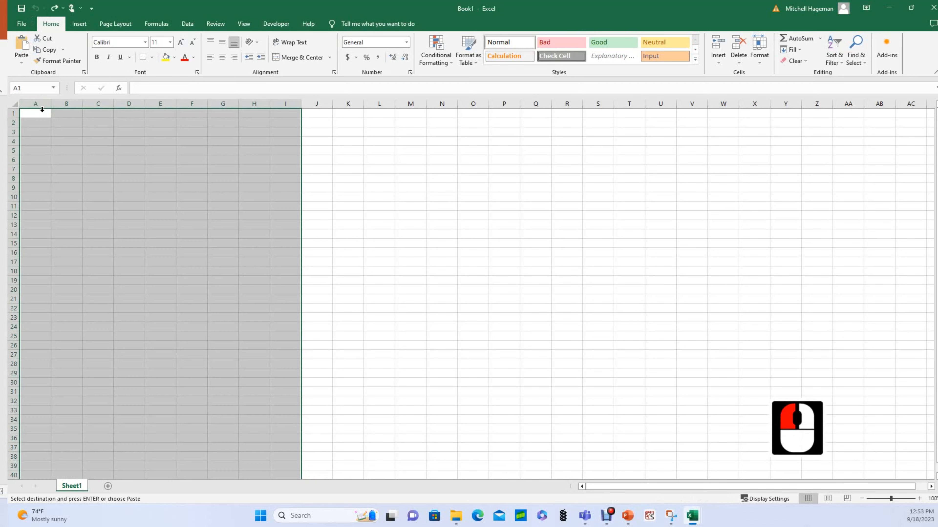
Paste the logger table at A1, keeping its original date and time formats.
{"action": "right_click", "coordinate": [40, 114]}
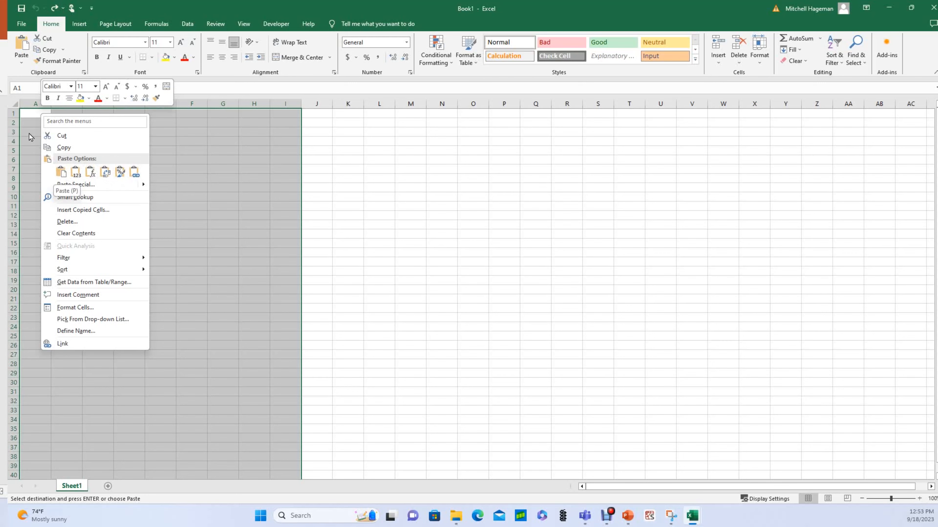
{"action": "left_click", "coordinate": [29, 118]}
{"action": "left_click", "coordinate": [28, 117]}
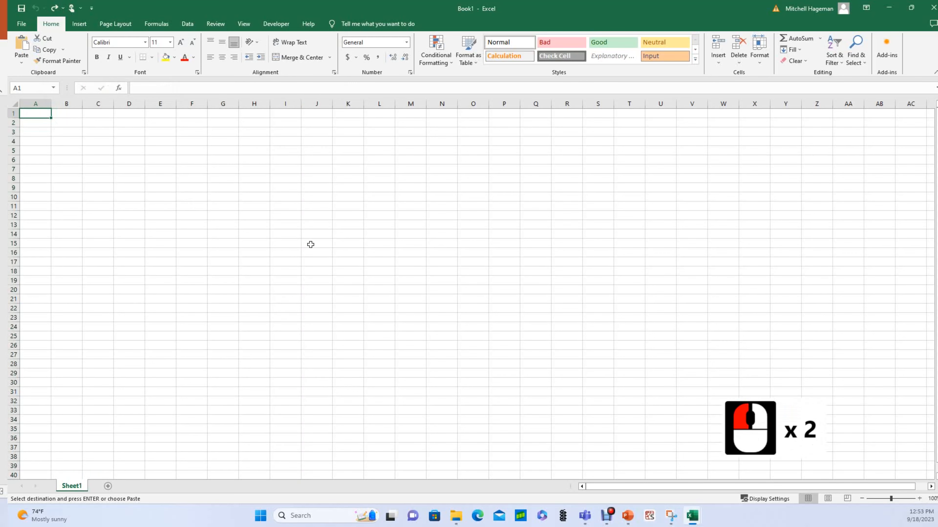
{"action": "key", "text": "ctrl+v"}
{"action": "left_click", "coordinate": [340, 215]}
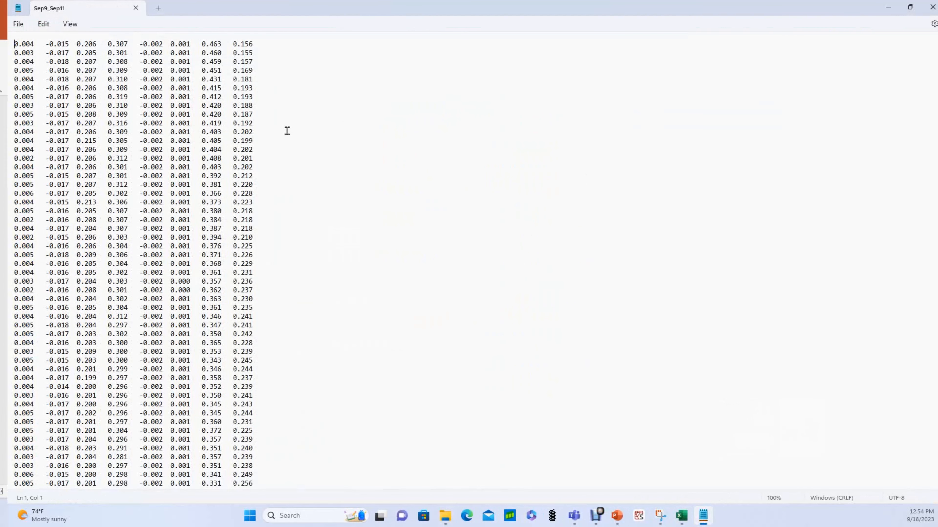
Copy all 34,124 lines of Sep9_Sep11 readings from Notepad and return to Book1.
{"action": "left_click", "coordinate": [287, 131]}
{"action": "left_click", "coordinate": [33, 43]}
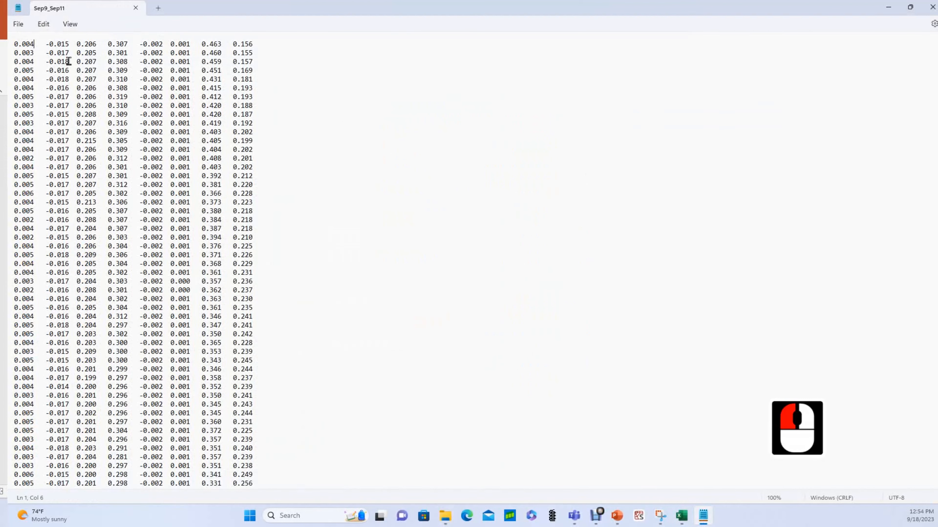
{"action": "left_click", "coordinate": [69, 44]}
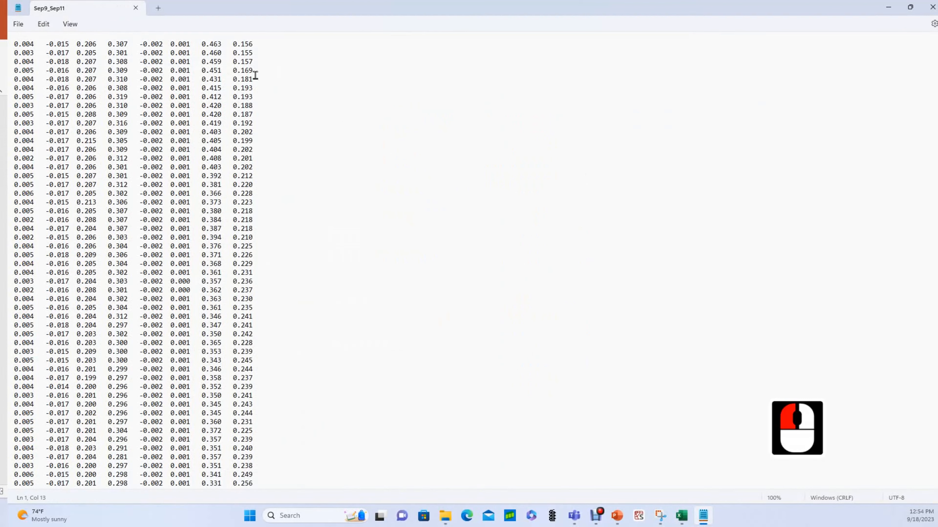
{"action": "left_click", "coordinate": [335, 175]}
{"action": "key", "text": "ctrl+a"}
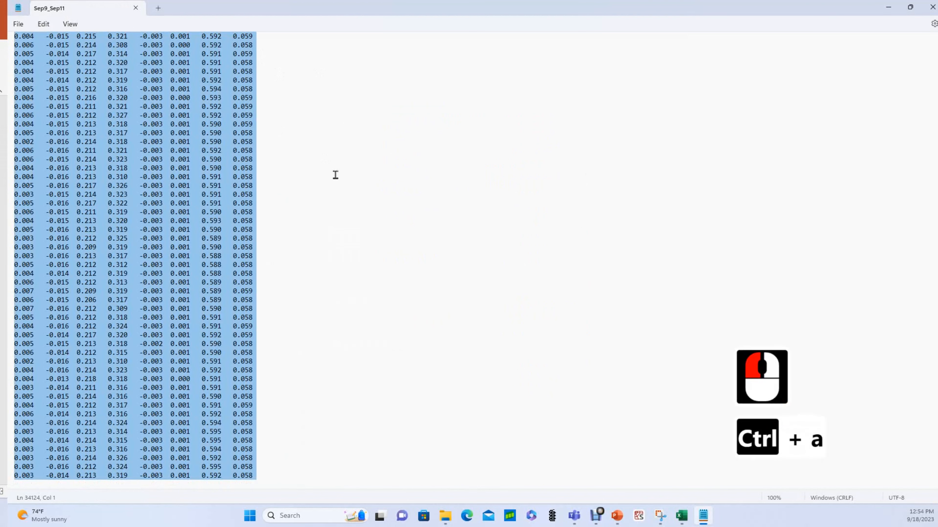
{"action": "key", "text": "ctrl+c"}
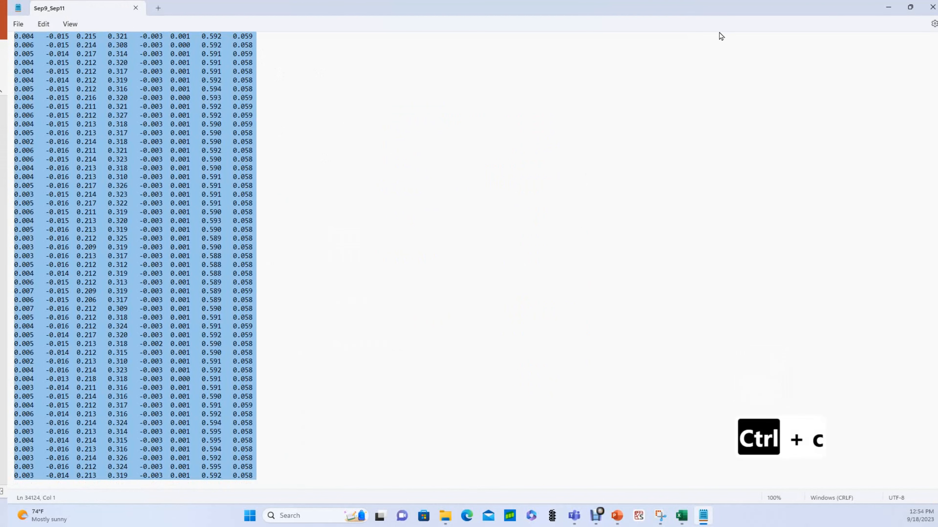
{"action": "left_click", "coordinate": [888, 7]}
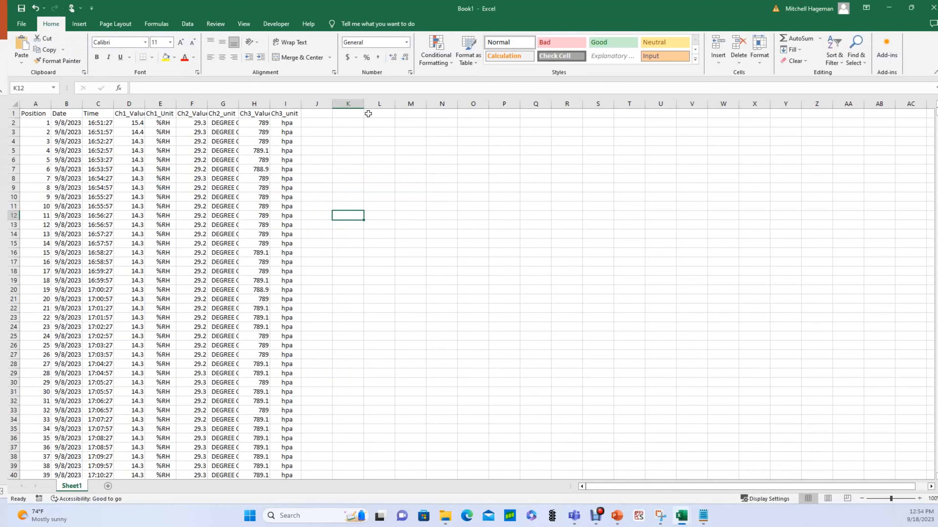
{"action": "left_click", "coordinate": [377, 122]}
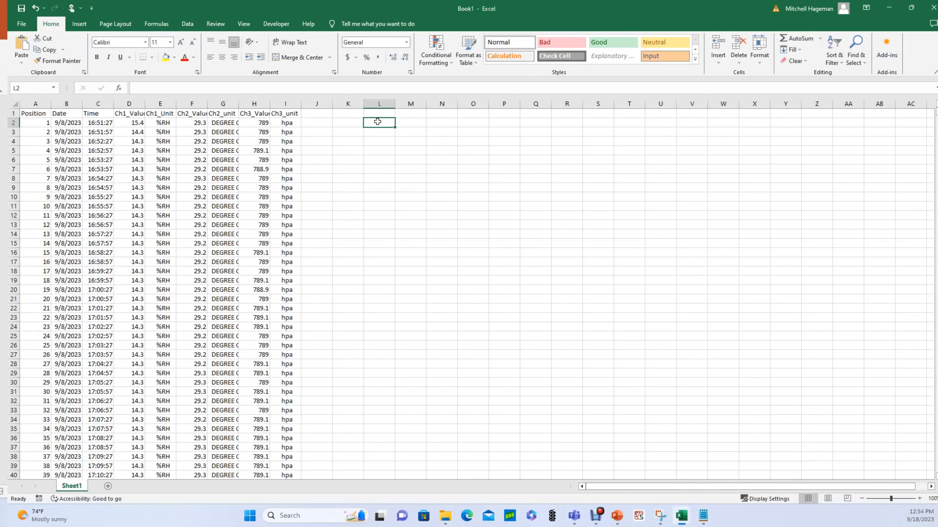
{"action": "left_click_drag", "start_coordinate": [378, 114], "coordinate": [600, 113]}
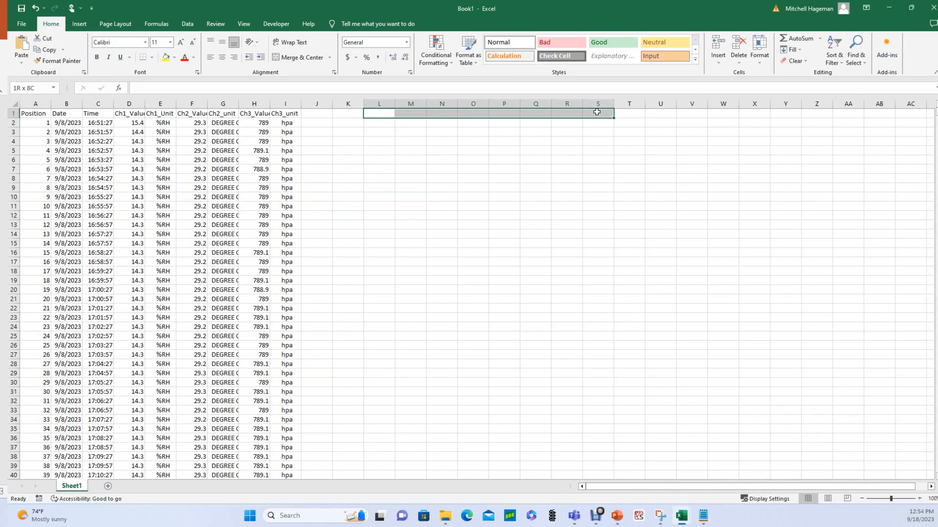
{"action": "left_click", "coordinate": [380, 123]}
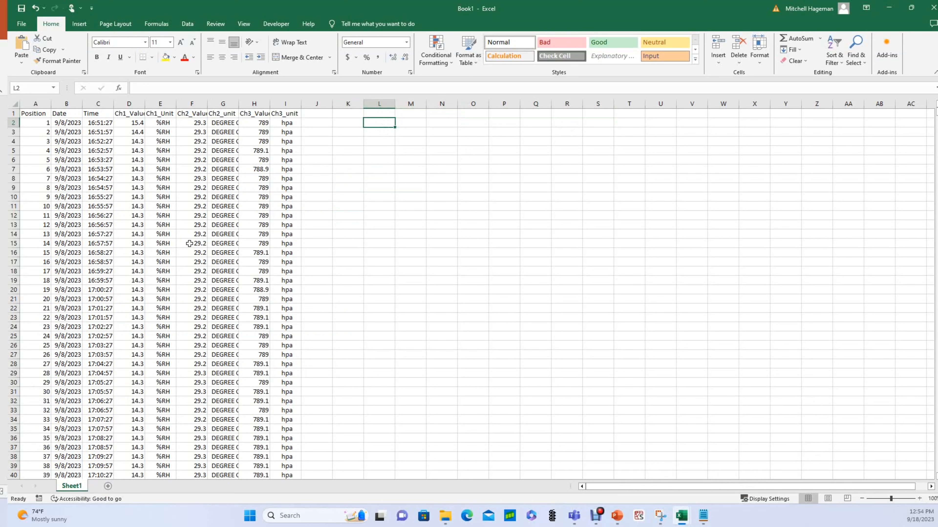
{"action": "key", "text": "ctrl+v"}
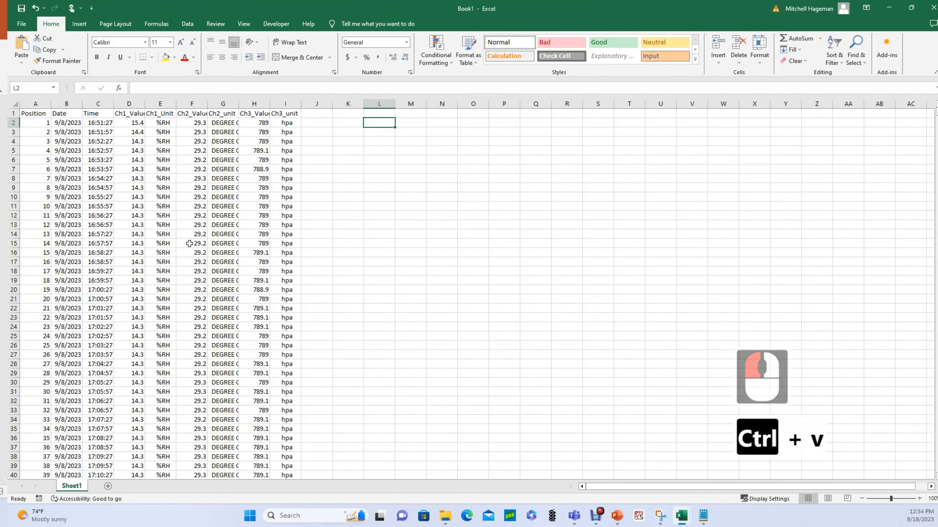
{"action": "left_click", "coordinate": [401, 157]}
{"action": "left_click", "coordinate": [412, 122]}
{"action": "left_click", "coordinate": [546, 113]}
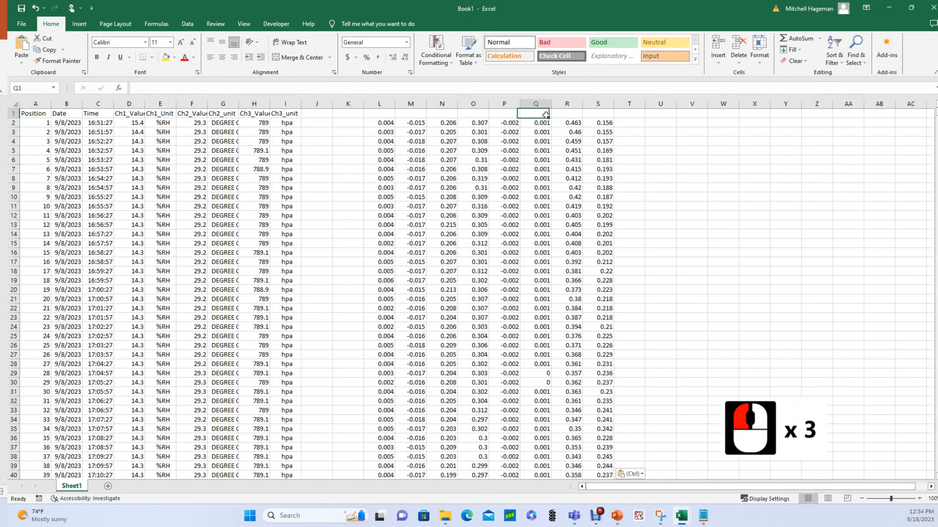
{"action": "left_click", "coordinate": [577, 121]}
{"action": "left_click", "coordinate": [576, 122]}
{"action": "left_click", "coordinate": [372, 123]}
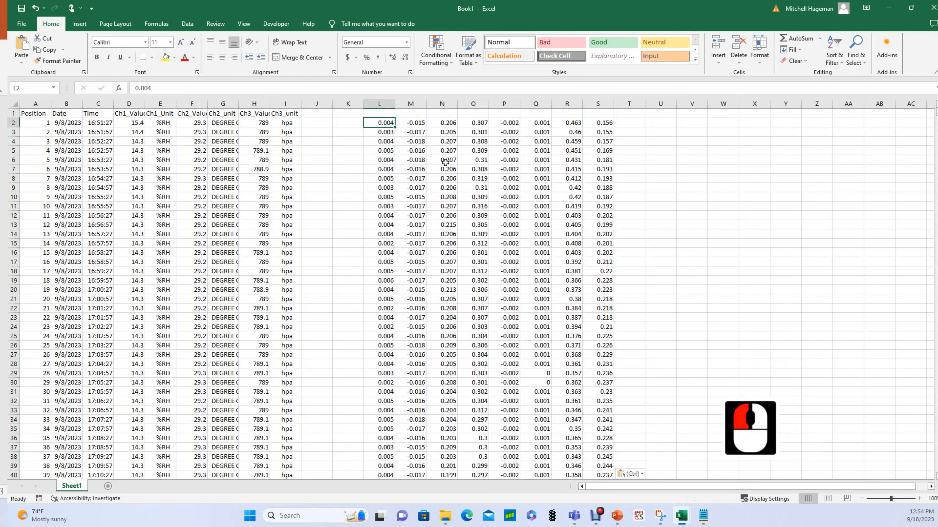
{"action": "key", "text": "ctrl+z"}
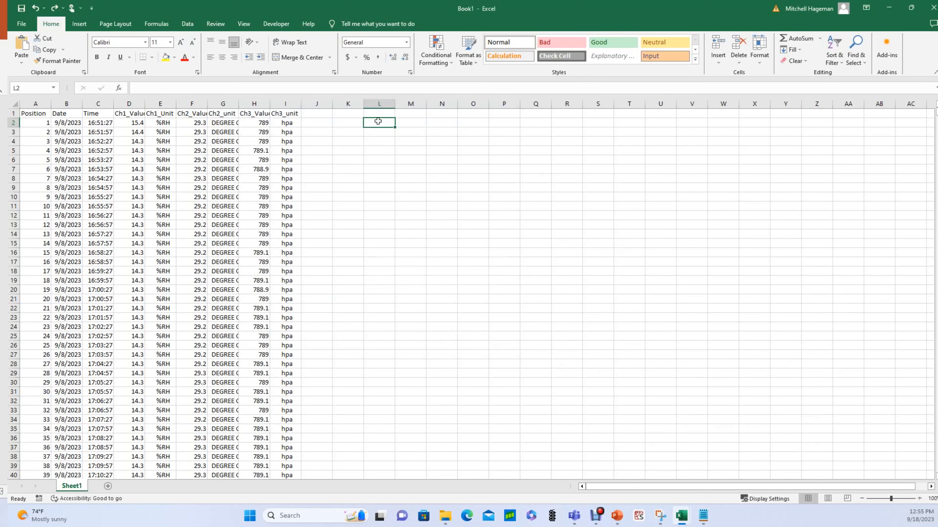
Import the copied readings with the Text Import Wizard, Tab-delimited without Space, into columns L–S.
{"action": "left_click", "coordinate": [24, 65]}
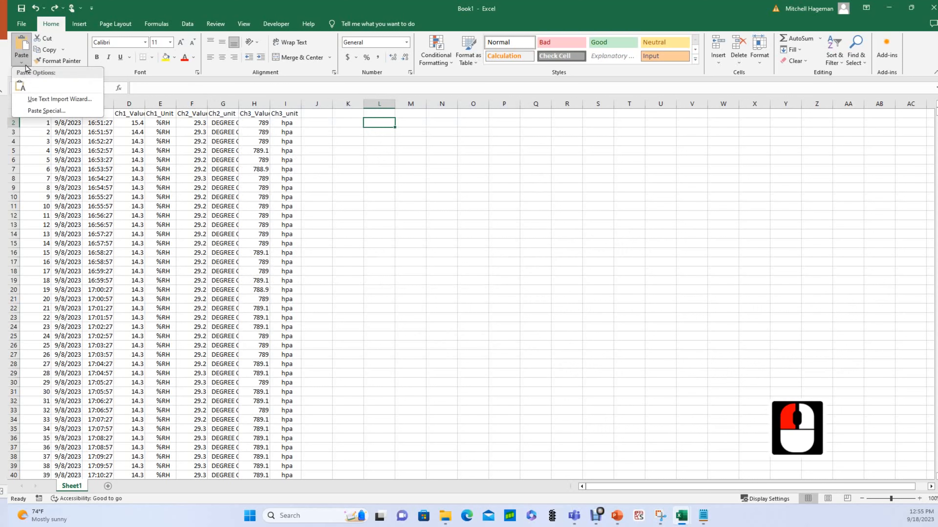
{"action": "left_click", "coordinate": [46, 103]}
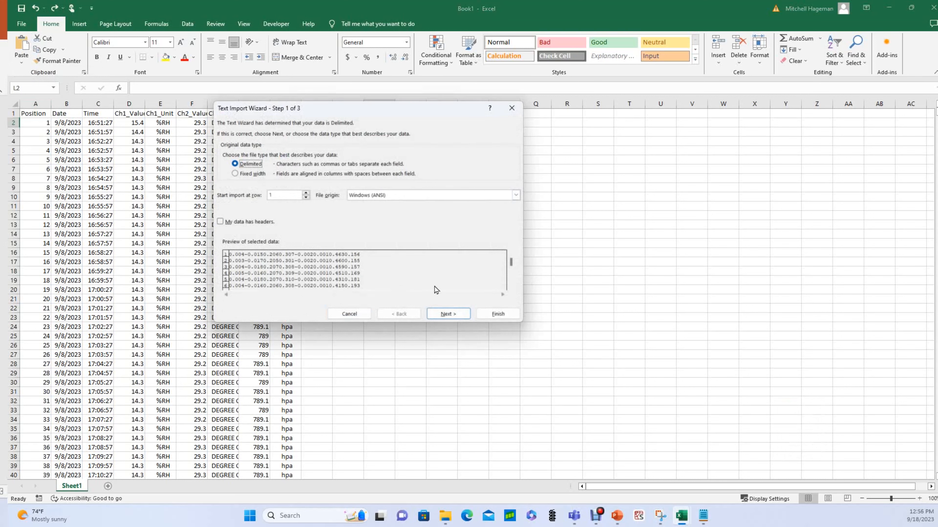
{"action": "left_click", "coordinate": [442, 314]}
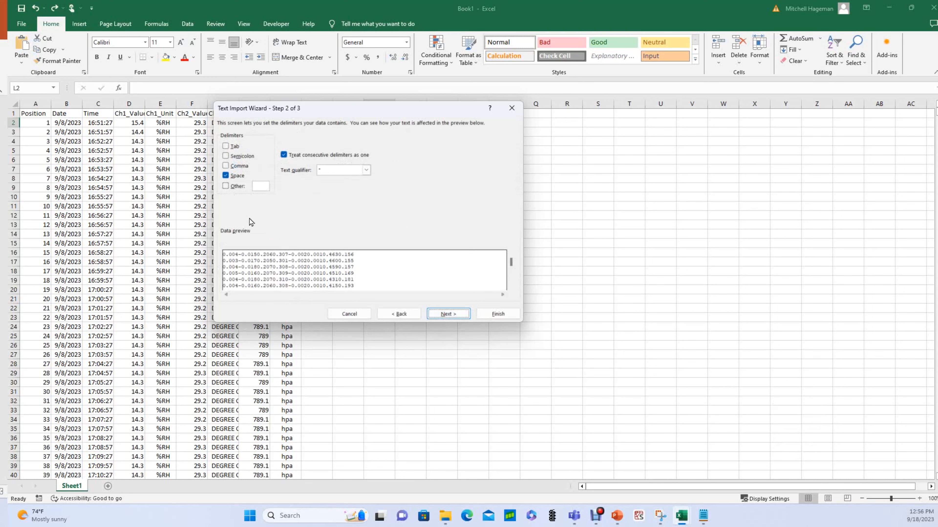
{"action": "left_click", "coordinate": [225, 146]}
{"action": "left_click", "coordinate": [225, 176]}
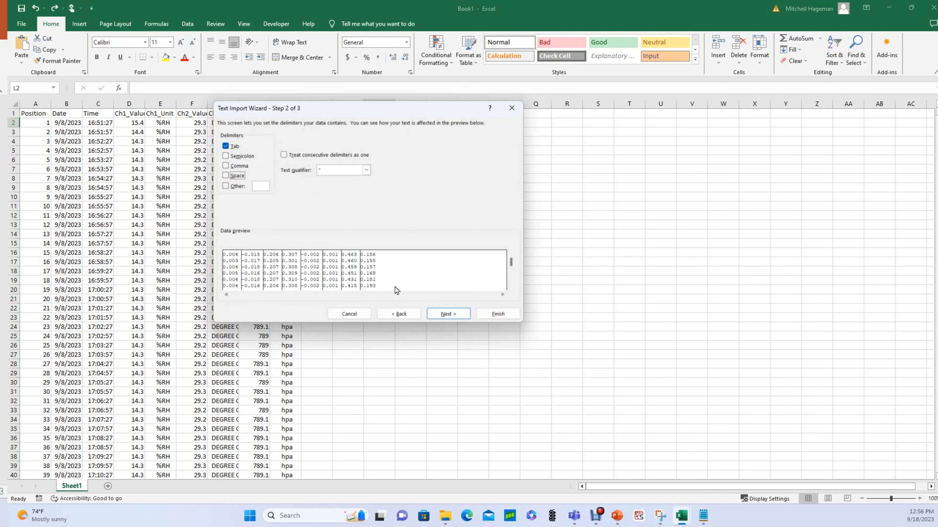
{"action": "left_click", "coordinate": [449, 314]}
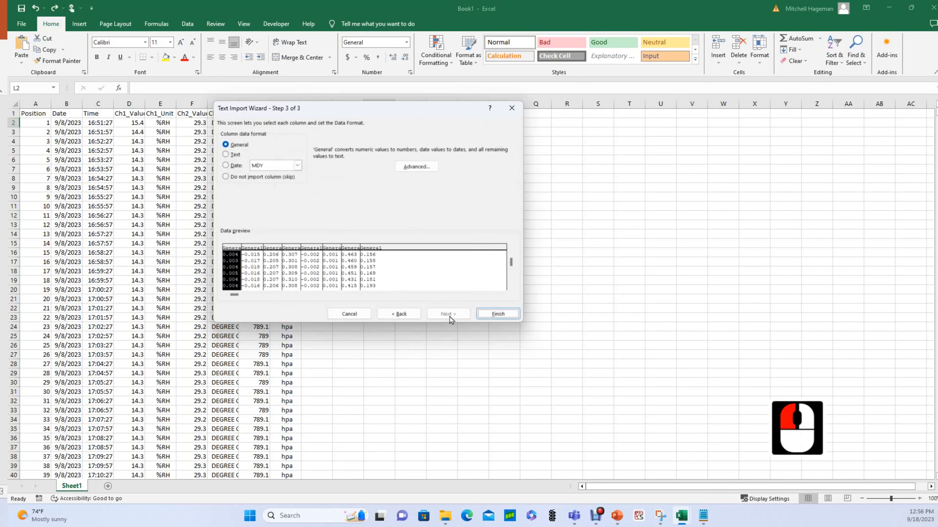
{"action": "left_click", "coordinate": [508, 314]}
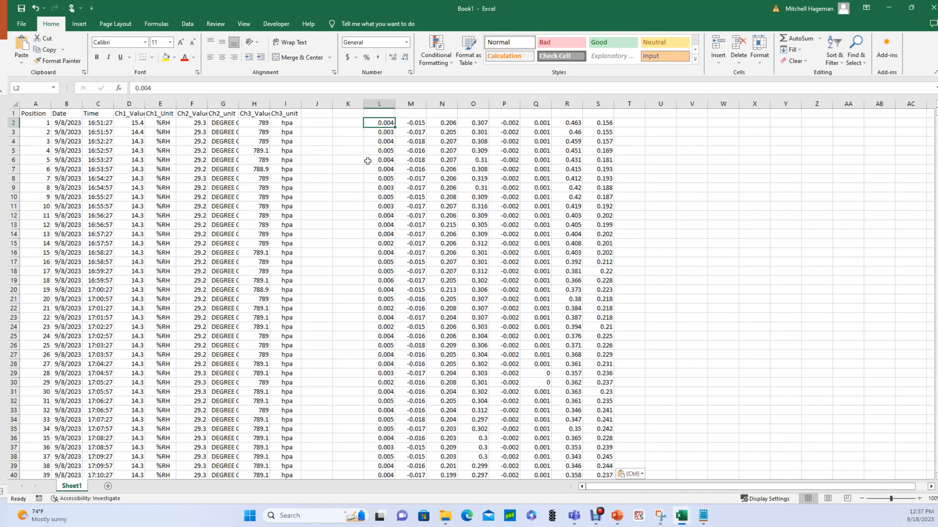
Move to cell L1 and show the Developer tools.
{"action": "key", "text": "Up"}
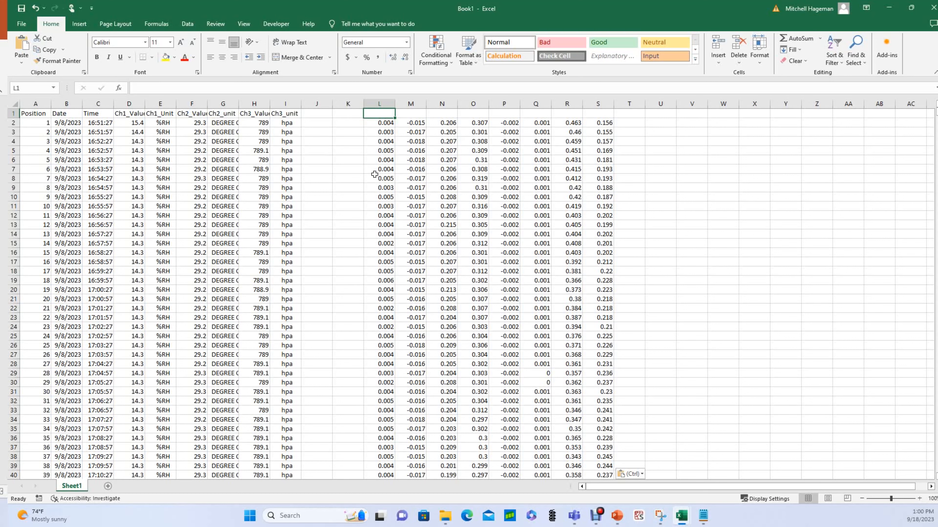
{"action": "left_click", "coordinate": [277, 25]}
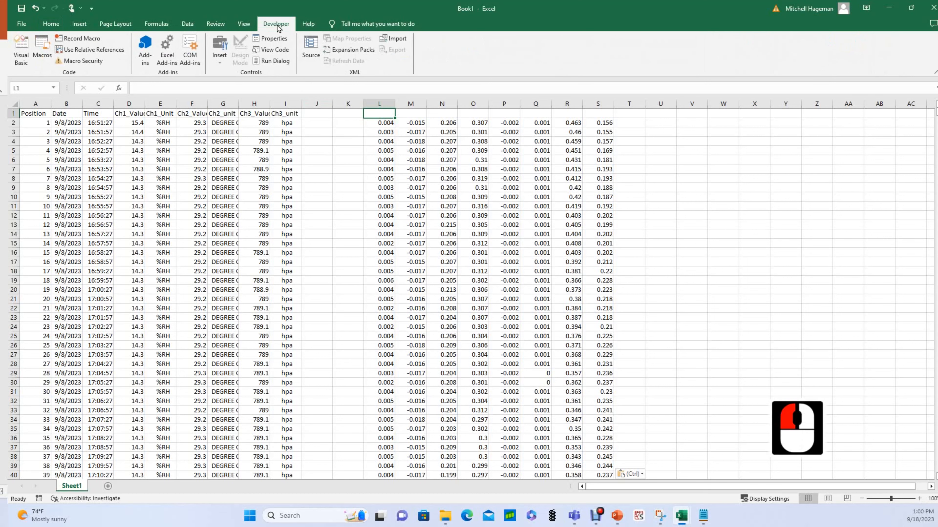
Start recording a macro named LaserIntensityAnalysis in the Personal Macro Workbook.
{"action": "left_click", "coordinate": [79, 38]}
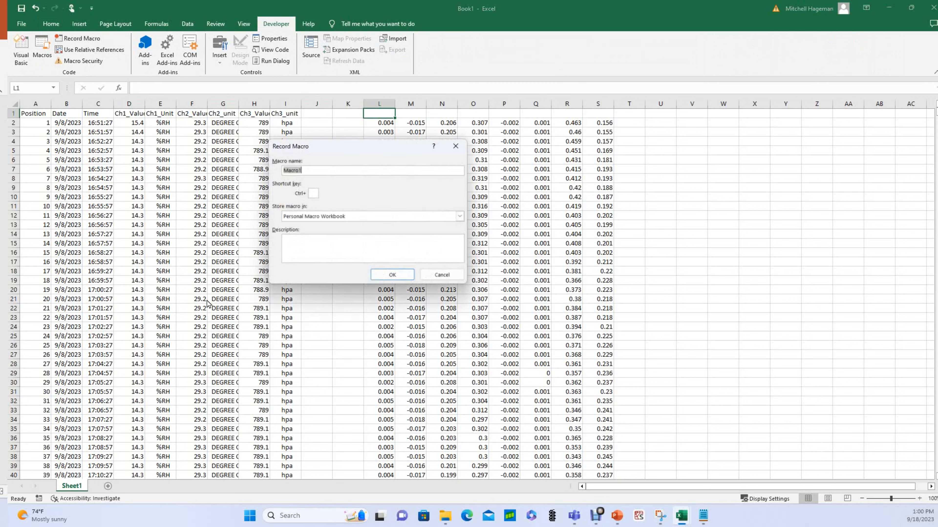
{"action": "type", "text": "LaserInt"}
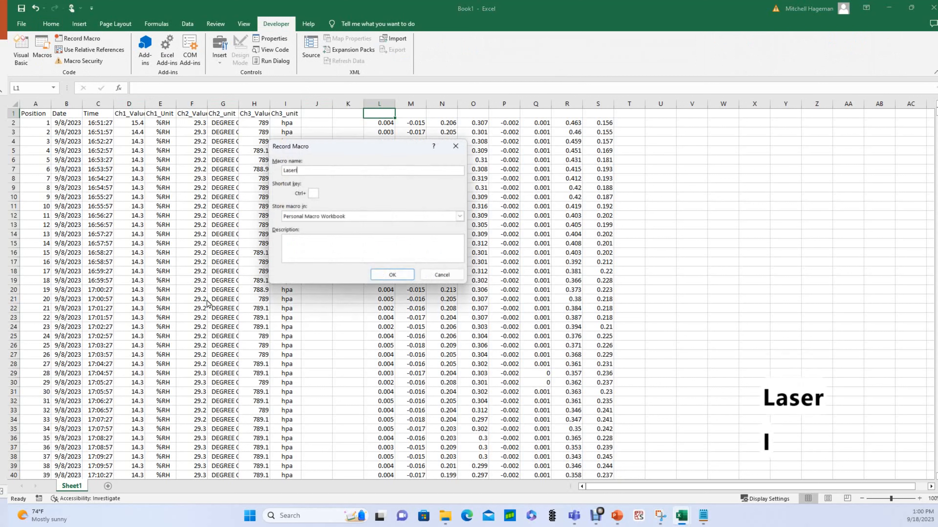
{"action": "type", "text": "ensity"}
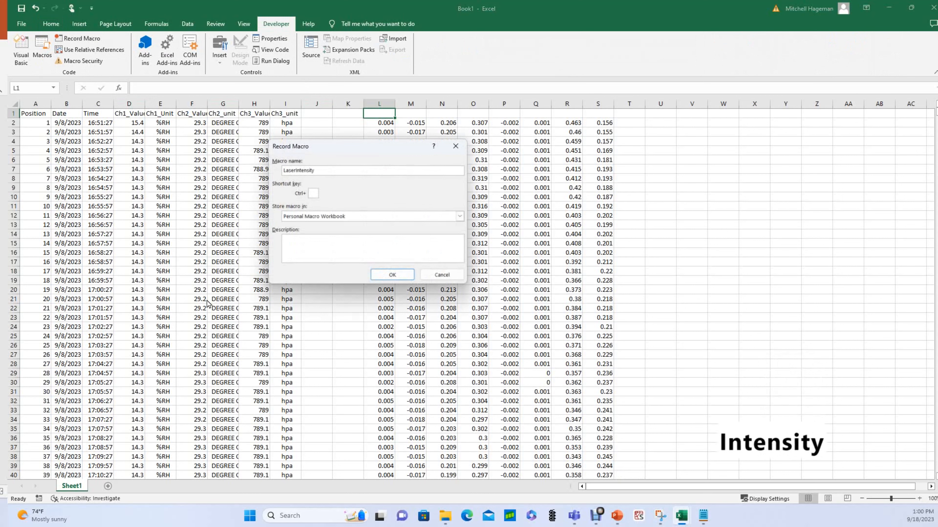
{"action": "type", "text": "Ana"}
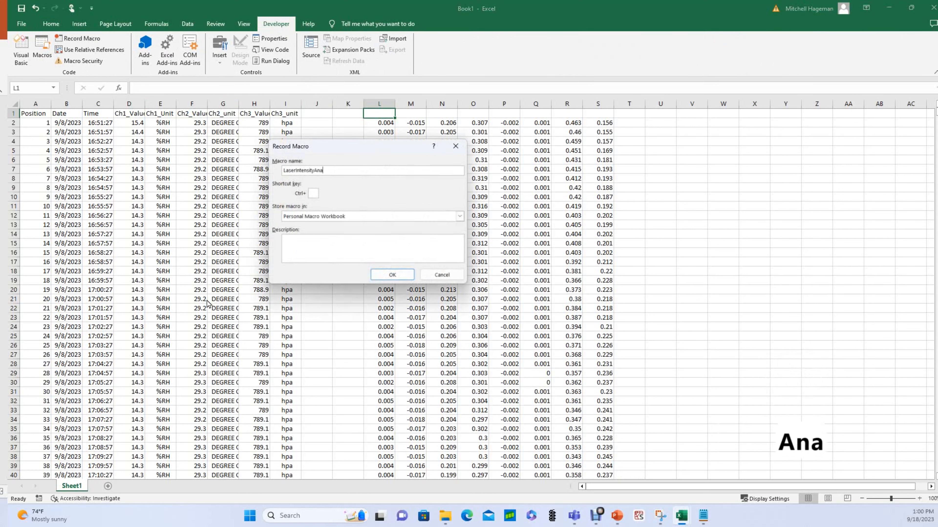
{"action": "type", "text": "lysis"}
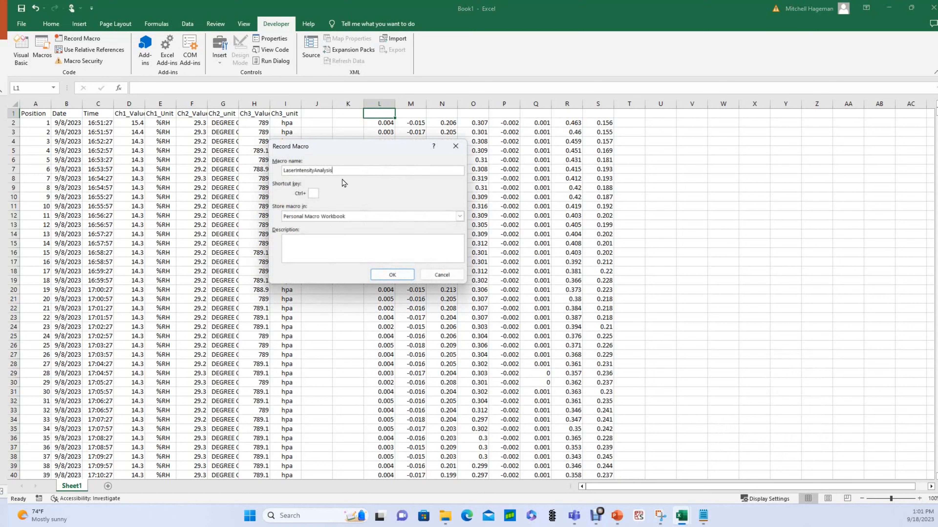
{"action": "left_click", "coordinate": [393, 276]}
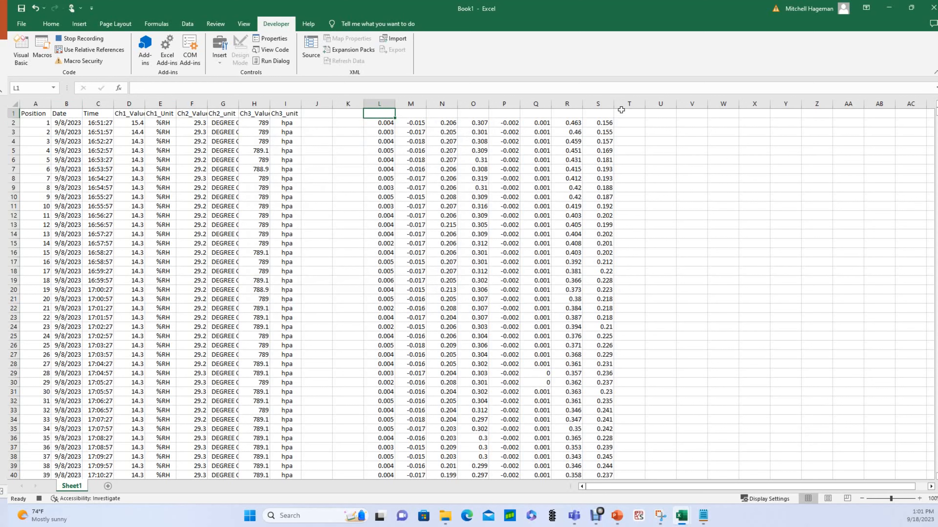
Label L1:S1 Kistler Pressure, OH Side, HeNe Pitch, He Ne Catch, OH End, PCB 5, CO2 Pitch, CO2 Catch.
{"action": "type", "text": "Kistler Pressure"}
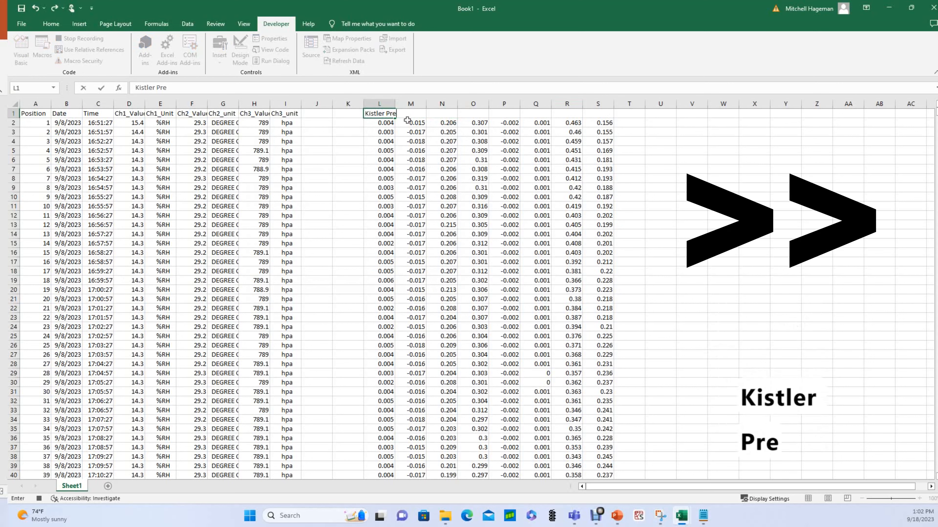
{"action": "key", "text": "Tab"}
{"action": "type", "text": "OH Side"}
{"action": "key", "text": "Tab"}
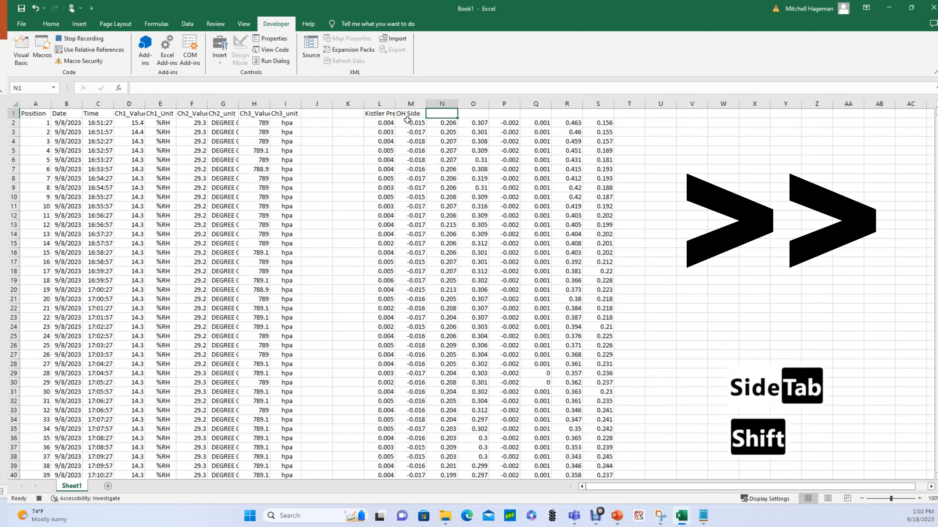
{"action": "type", "text": "HeNe Pitch"}
{"action": "key", "text": "Tab"}
{"action": "type", "text": "He Ne Catch"}
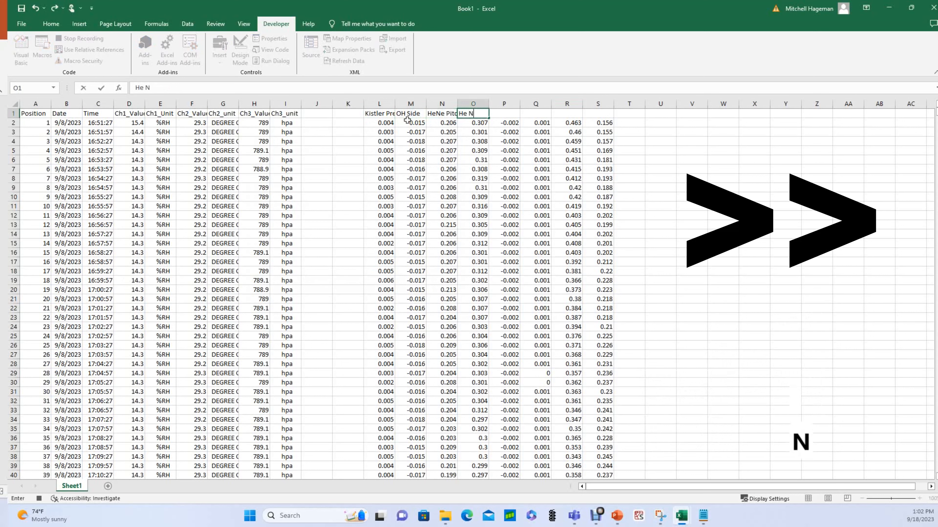
{"action": "key", "text": "Tab"}
{"action": "type", "text": "OH End"}
{"action": "key", "text": "Tab"}
{"action": "type", "text": "PCB 5"}
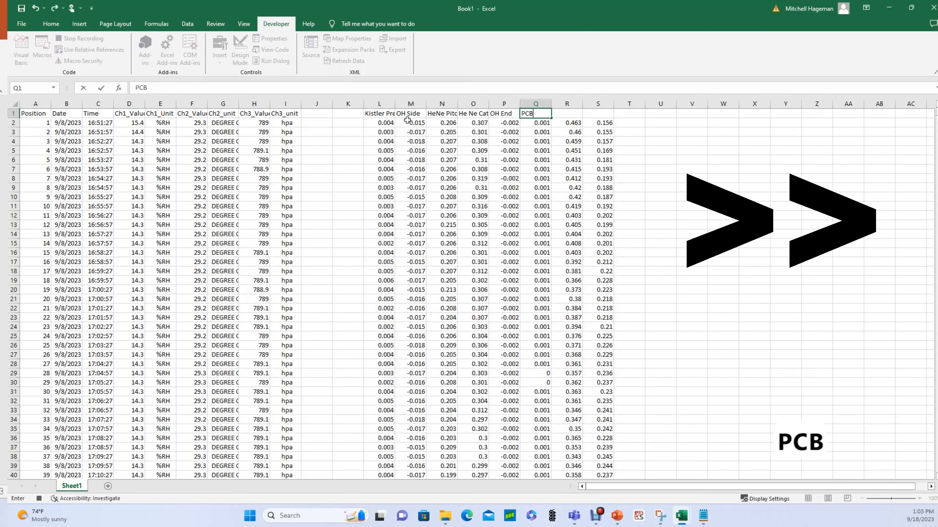
{"action": "key", "text": "Tab"}
{"action": "type", "text": "CO2 Pitch"}
{"action": "key", "text": "Tab"}
{"action": "type", "text": "CO2 Catch"}
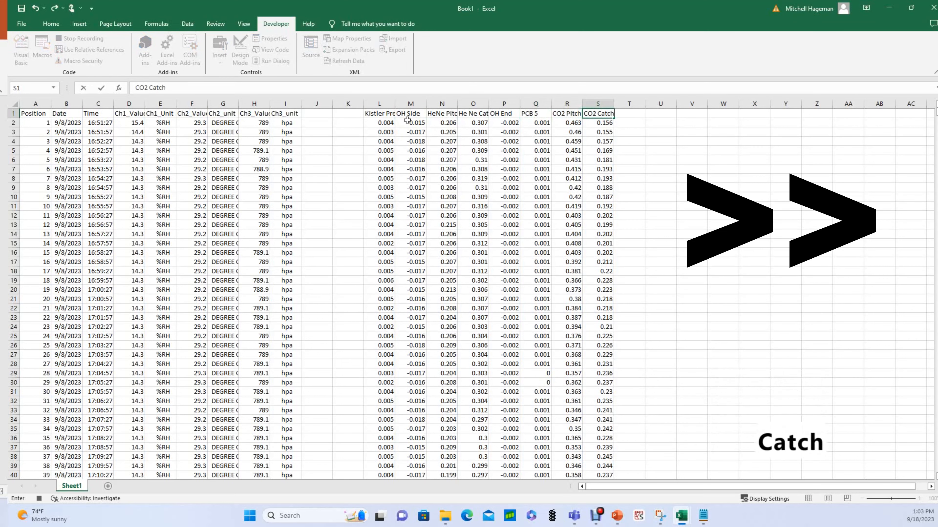
{"action": "key", "text": "Return"}
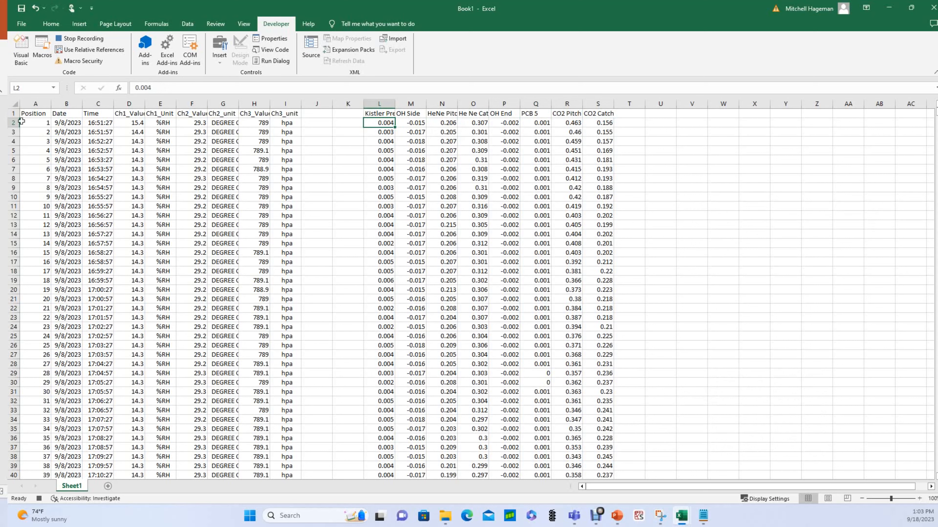
Insert a blank row 2 above the first reading.
{"action": "left_click", "coordinate": [13, 123]}
{"action": "right_click", "coordinate": [14, 123]}
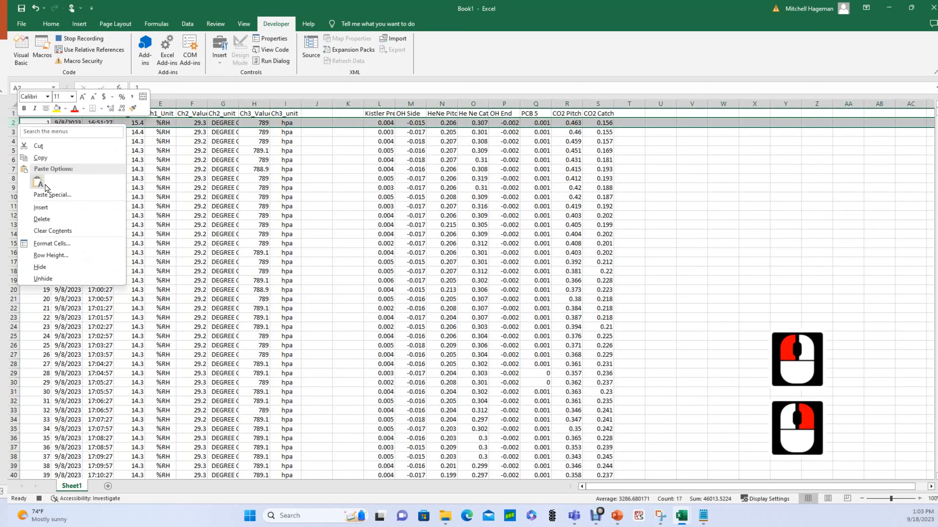
{"action": "left_click", "coordinate": [45, 209]}
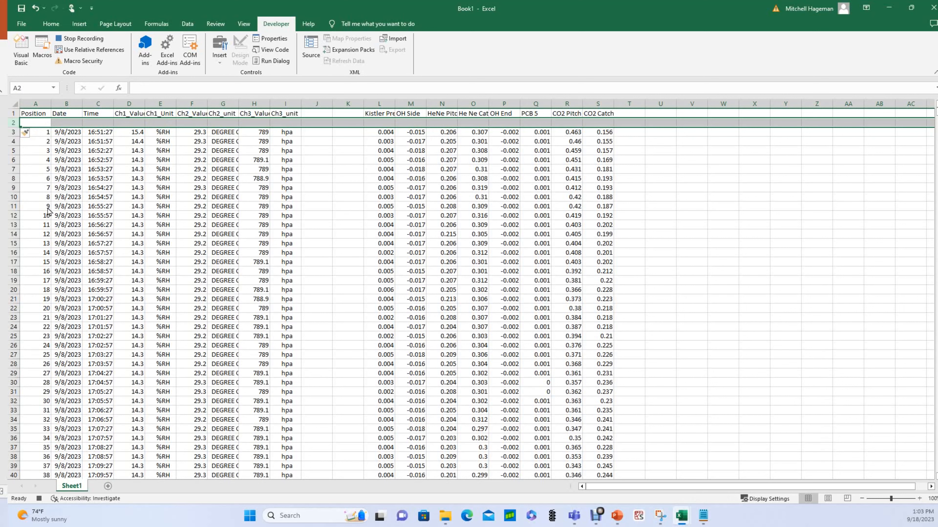
Copy the units %RH, DEGREE C and hpa into D2, F2 and H2.
{"action": "left_click", "coordinate": [162, 132]}
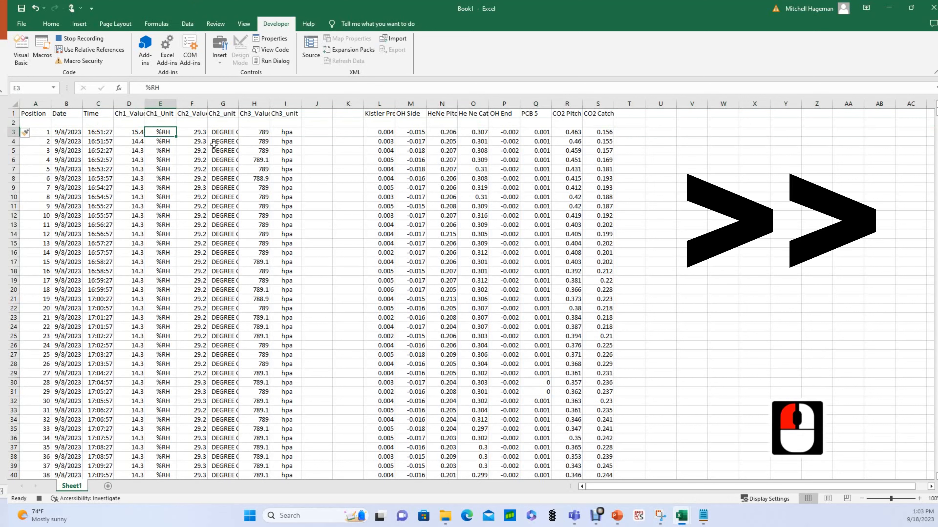
{"action": "key", "text": "ctrl+c"}
{"action": "left_click", "coordinate": [130, 123]}
{"action": "key", "text": "ctrl+v"}
{"action": "left_click", "coordinate": [223, 132]}
{"action": "key", "text": "ctrl+c"}
{"action": "left_click", "coordinate": [192, 123]}
{"action": "key", "text": "ctrl+v"}
{"action": "left_click", "coordinate": [286, 132]}
{"action": "key", "text": "ctrl+c"}
{"action": "left_click", "coordinate": [255, 123]}
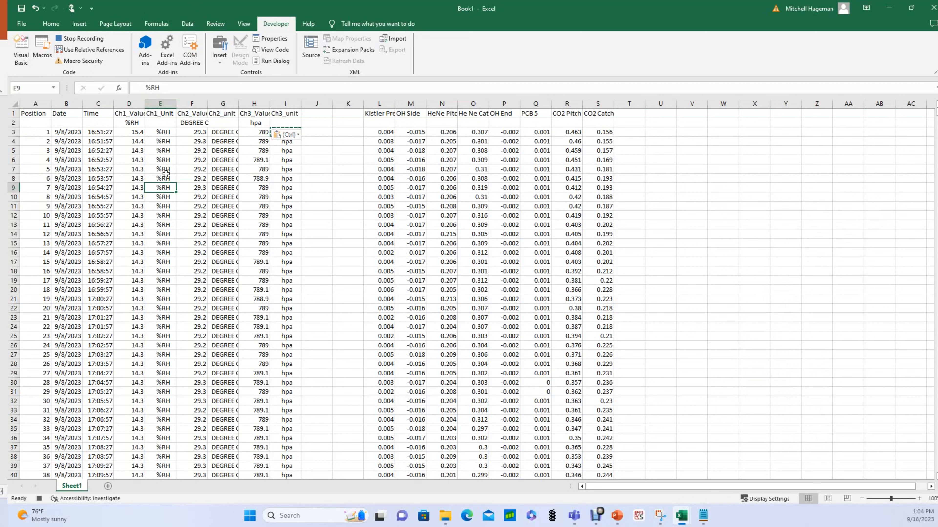
Select the word DEGREE in F2's unit label for replacement.
{"action": "left_click", "coordinate": [192, 123]}
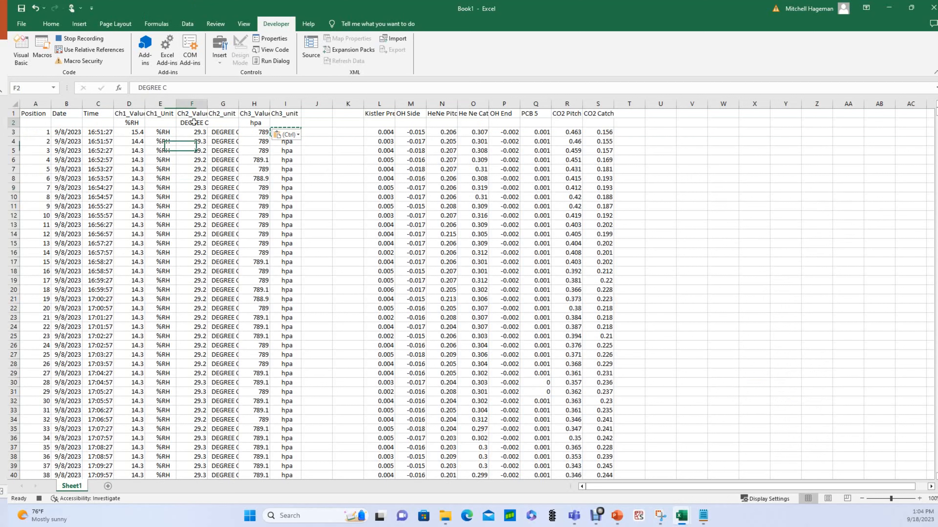
{"action": "left_click_drag", "start_coordinate": [162, 88], "coordinate": [142, 87]}
{"action": "left_click", "coordinate": [51, 24]}
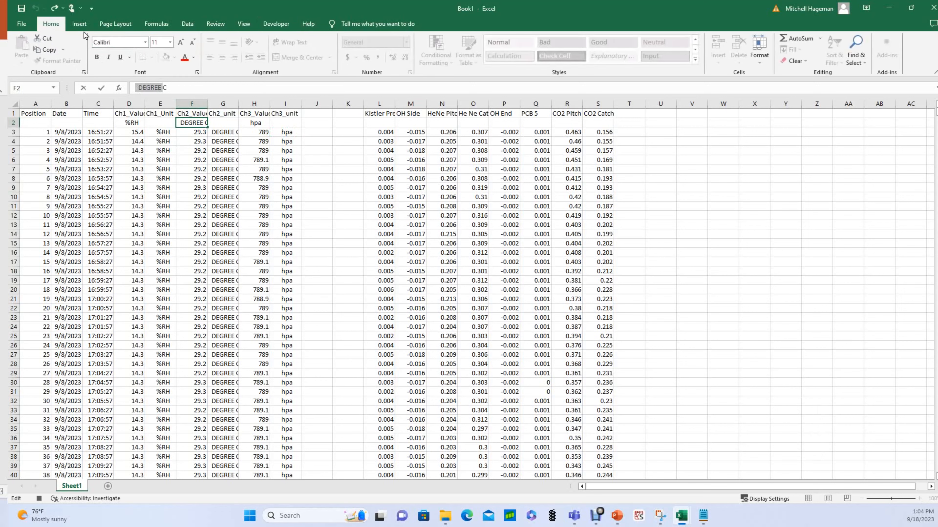
Replace DEGREE in F2 with the Latin-1 Supplement degree sign so it reads °C.
{"action": "left_click", "coordinate": [79, 24]}
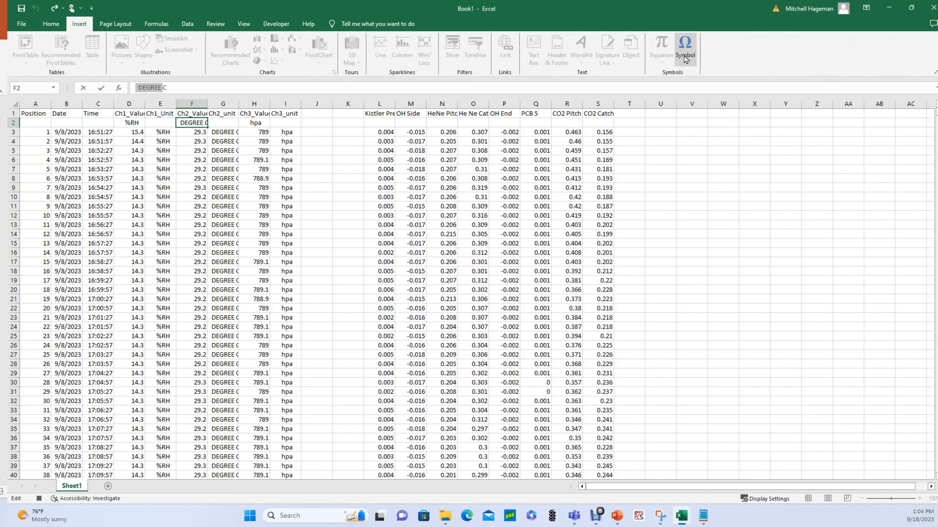
{"action": "left_click", "coordinate": [684, 46]}
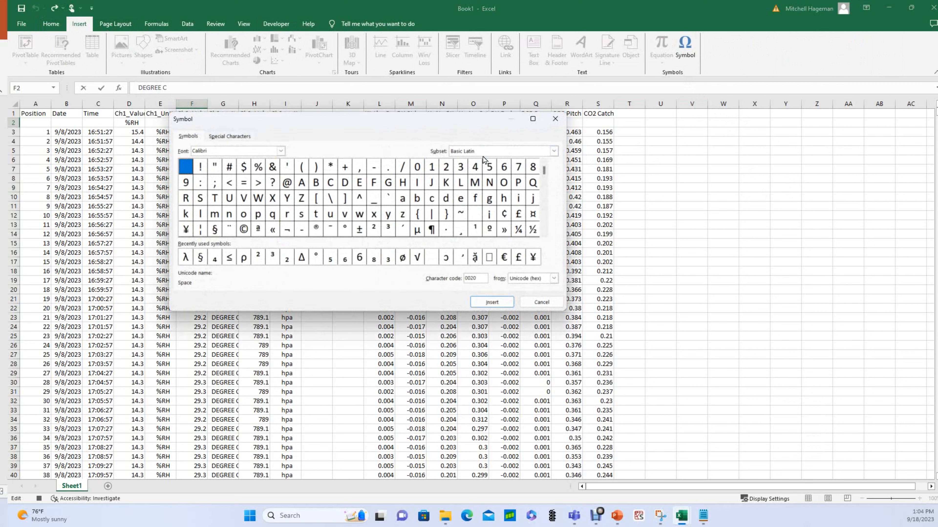
{"action": "left_click", "coordinate": [499, 153]}
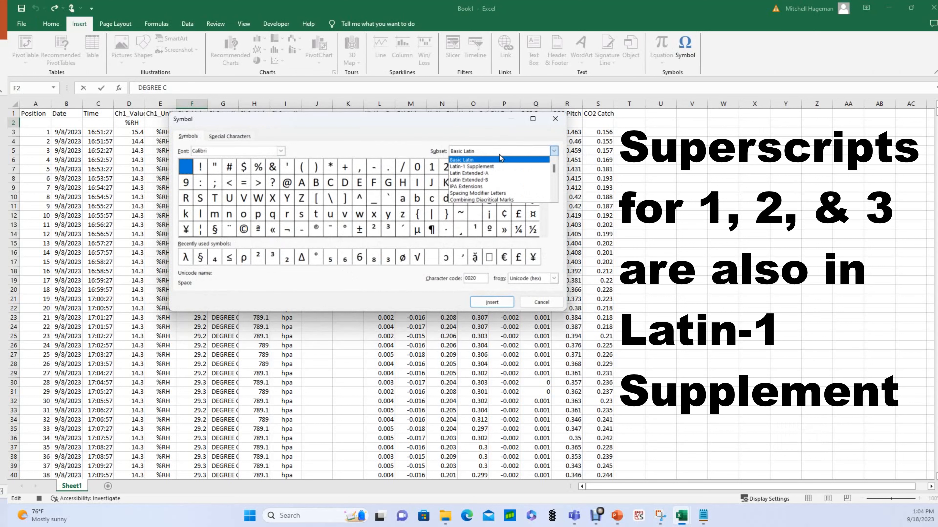
{"action": "type", "text": "lat"}
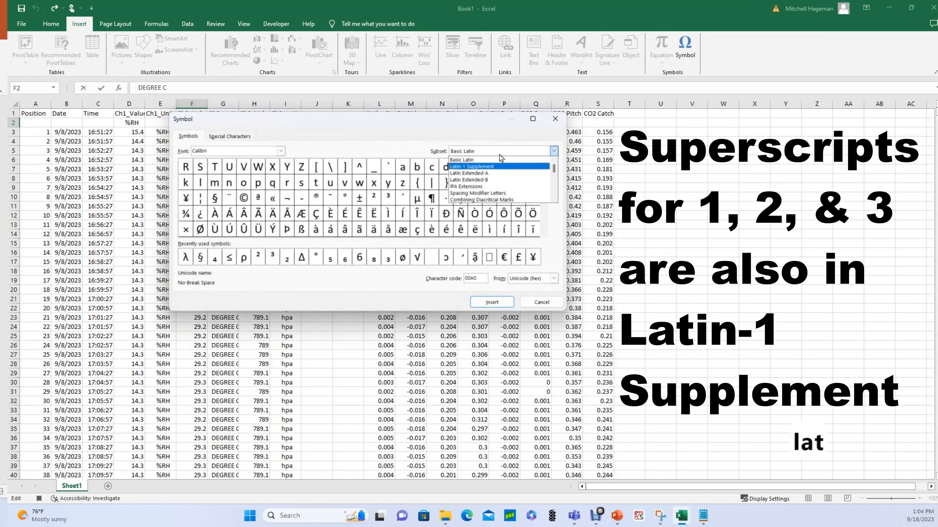
{"action": "left_click", "coordinate": [491, 166]}
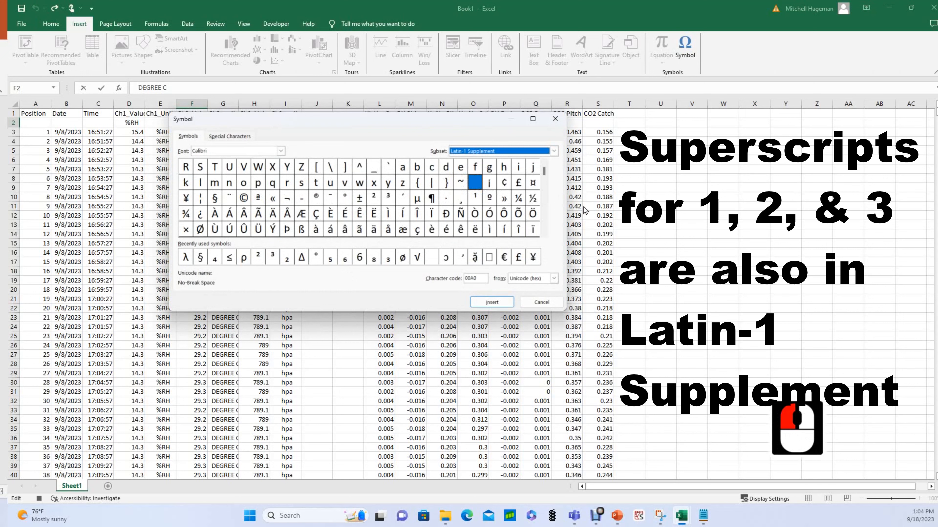
{"action": "double_click", "coordinate": [346, 201]}
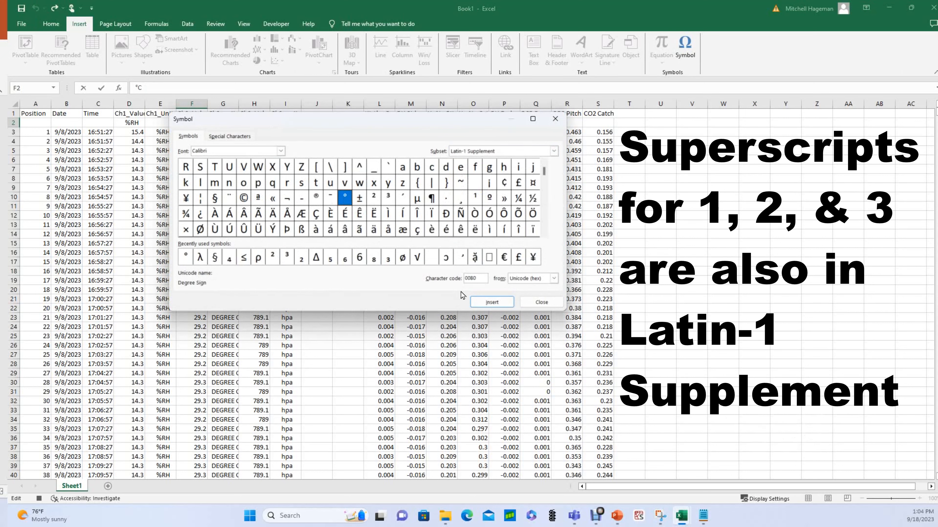
{"action": "left_click", "coordinate": [494, 302]}
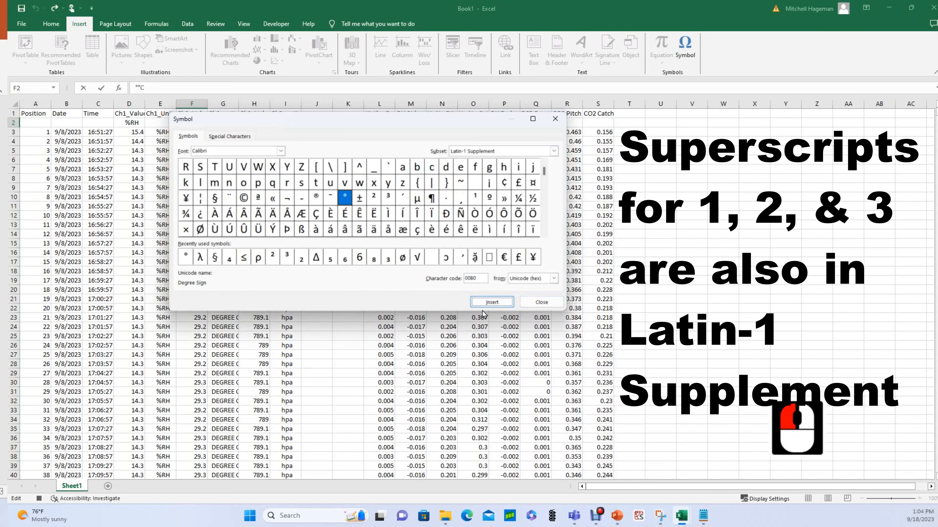
{"action": "left_click", "coordinate": [541, 302]}
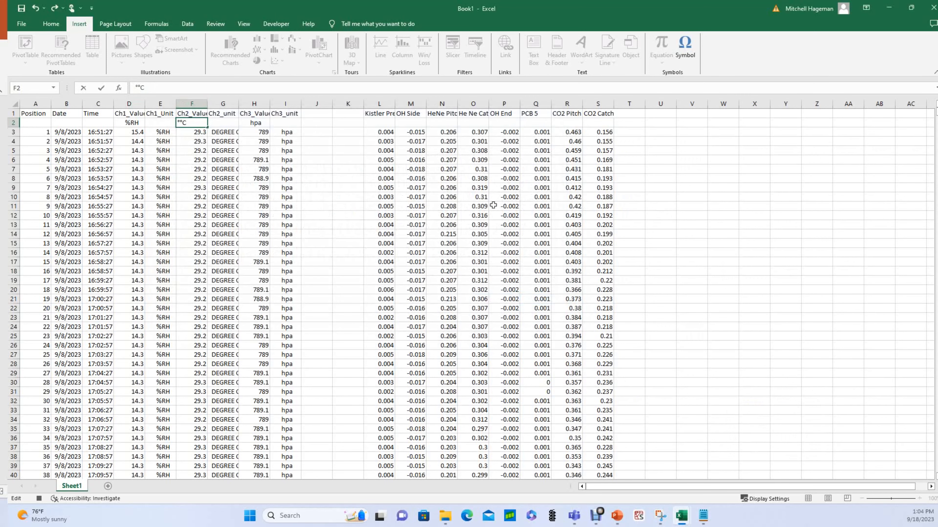
{"action": "key", "text": "BackSpace"}
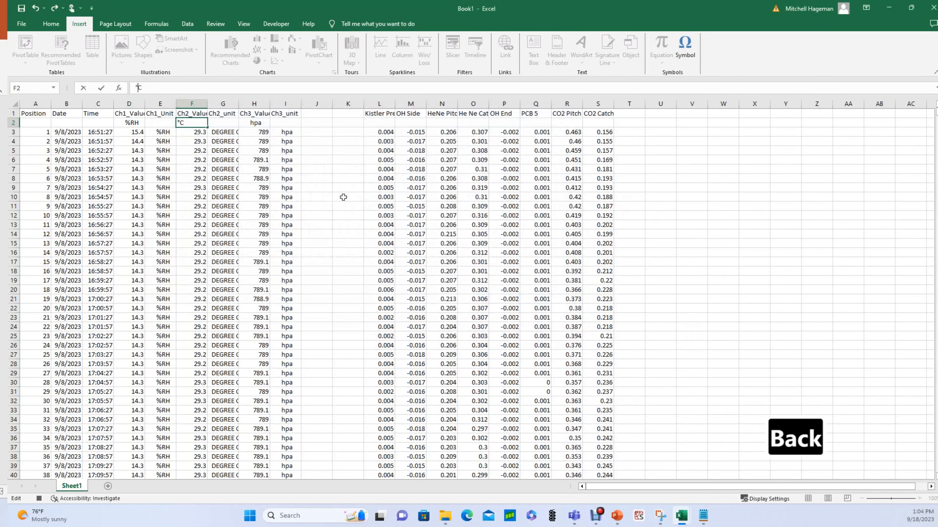
{"action": "left_click", "coordinate": [237, 148]}
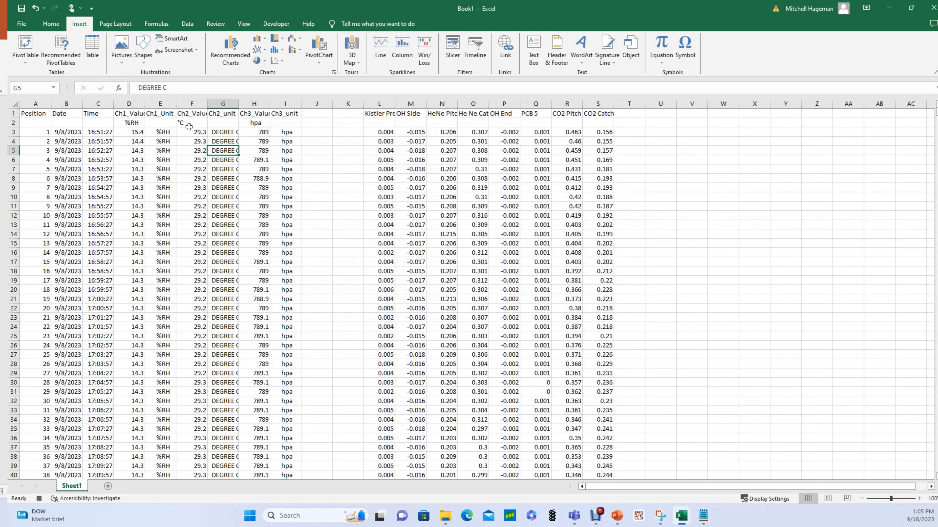
Start retyping the F1 header Ch2_Value, entering just T.
{"action": "left_click", "coordinate": [192, 113]}
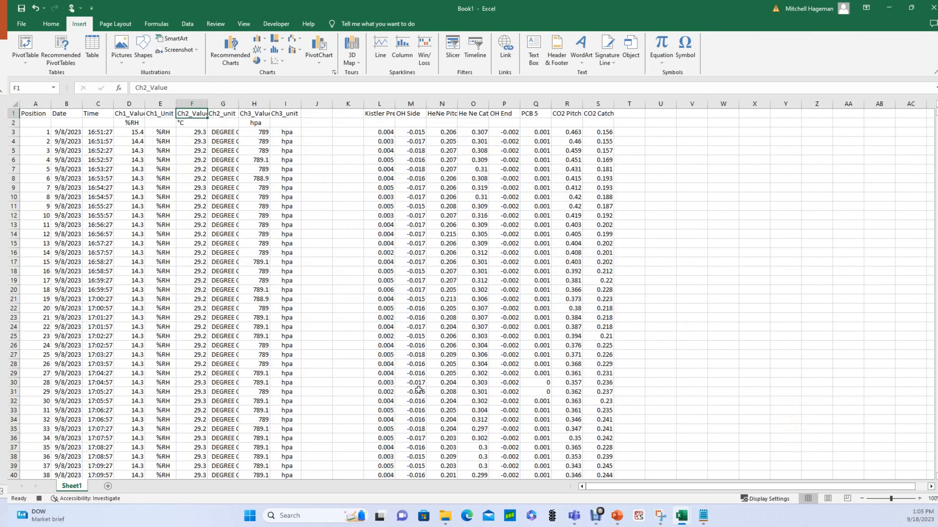
{"action": "type", "text": "T"}
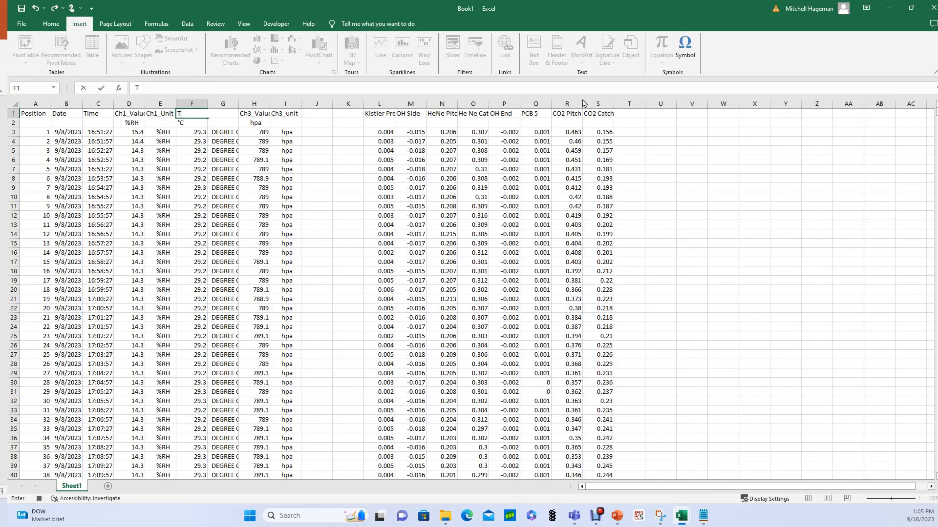
Open the Symbol dialog on the Superscripts and Subscripts subset.
{"action": "left_click", "coordinate": [684, 47]}
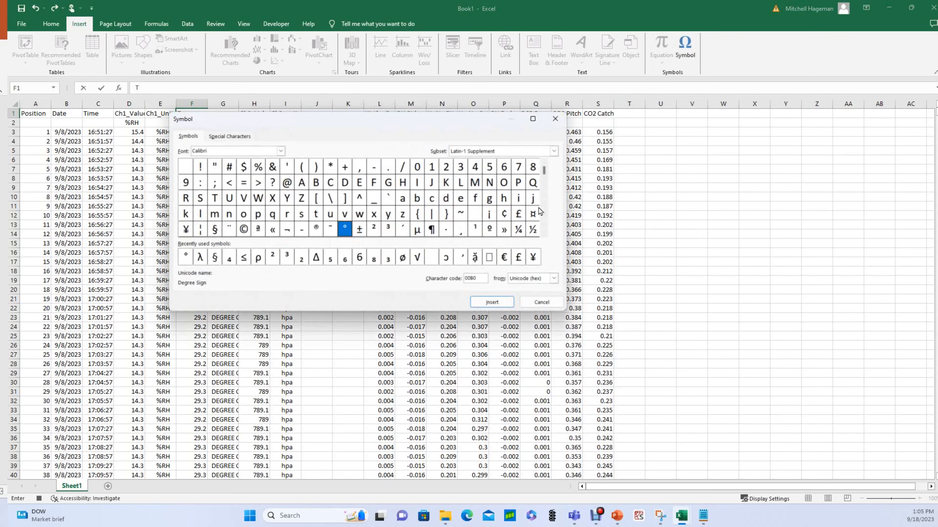
{"action": "left_click", "coordinate": [517, 153]}
{"action": "key", "text": "s"}
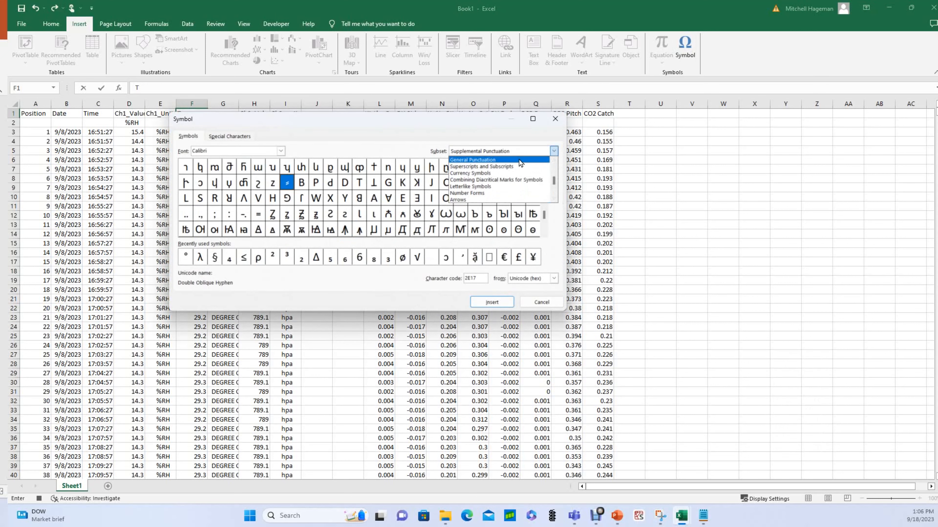
{"action": "left_click", "coordinate": [517, 154]}
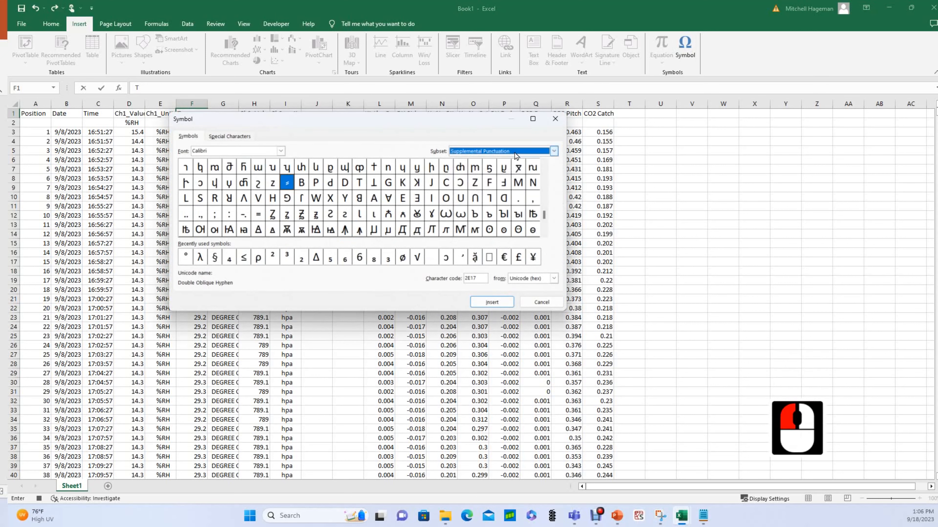
{"action": "left_click", "coordinate": [515, 153]}
{"action": "key", "text": "s"}
{"action": "key", "text": "u"}
{"action": "key", "text": "b"}
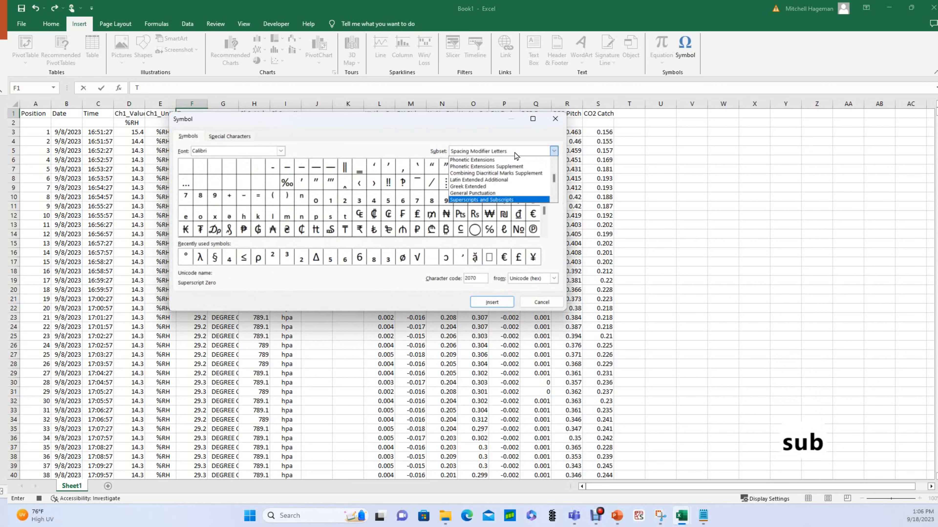
{"action": "left_click", "coordinate": [517, 200]}
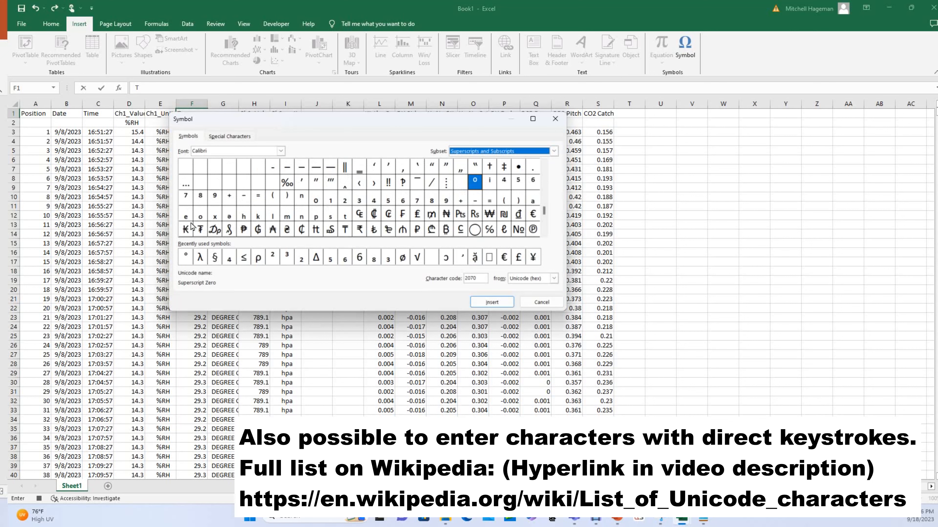
Add subscript a and m after the T so F1 reads Tₐₘ.
{"action": "left_click", "coordinate": [533, 201]}
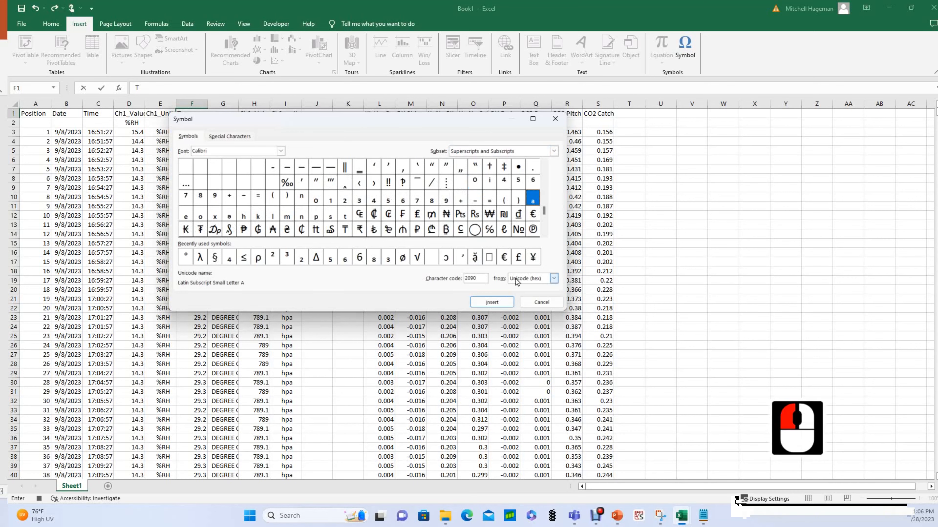
{"action": "left_click", "coordinate": [492, 302]}
{"action": "left_click", "coordinate": [288, 215]}
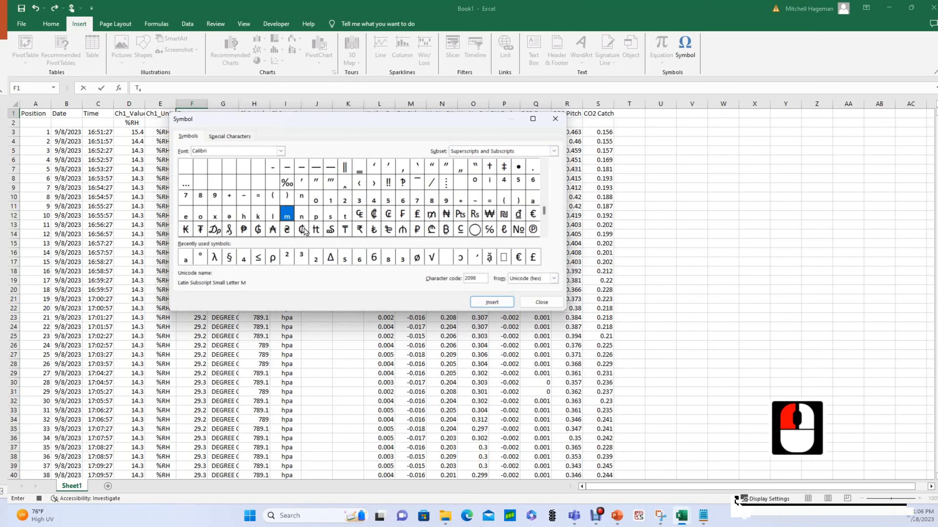
{"action": "left_click", "coordinate": [492, 302]}
{"action": "left_click", "coordinate": [541, 302]}
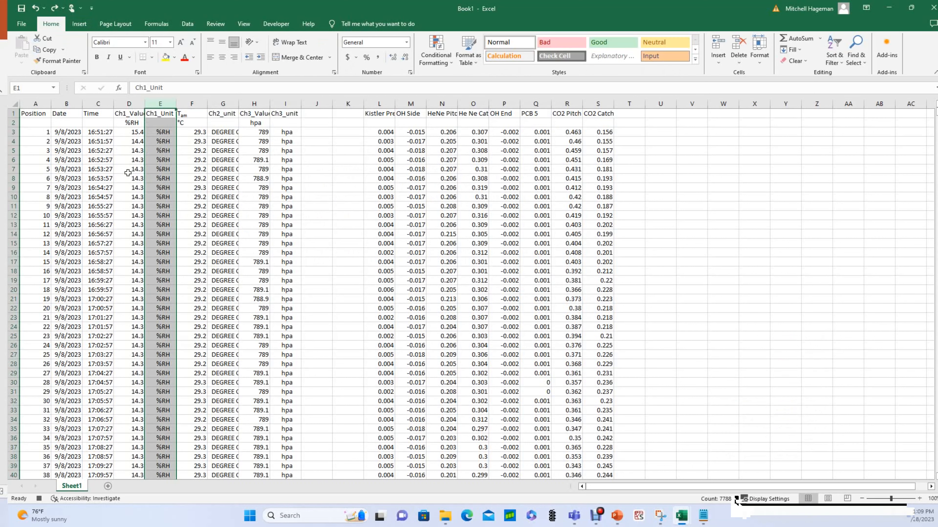
Delete the Ch1_Unit column (E) and then the Ch2_unit column (F).
{"action": "left_click", "coordinate": [128, 172]}
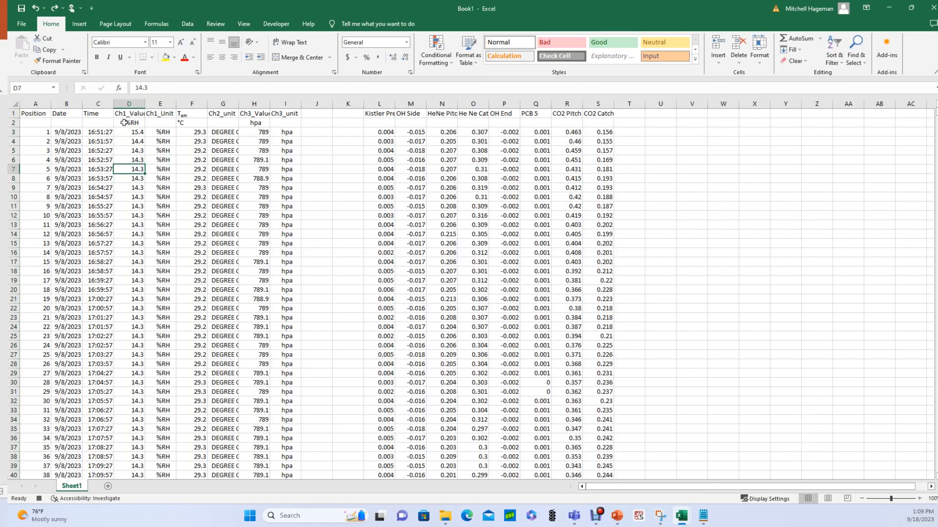
{"action": "left_click", "coordinate": [160, 103]}
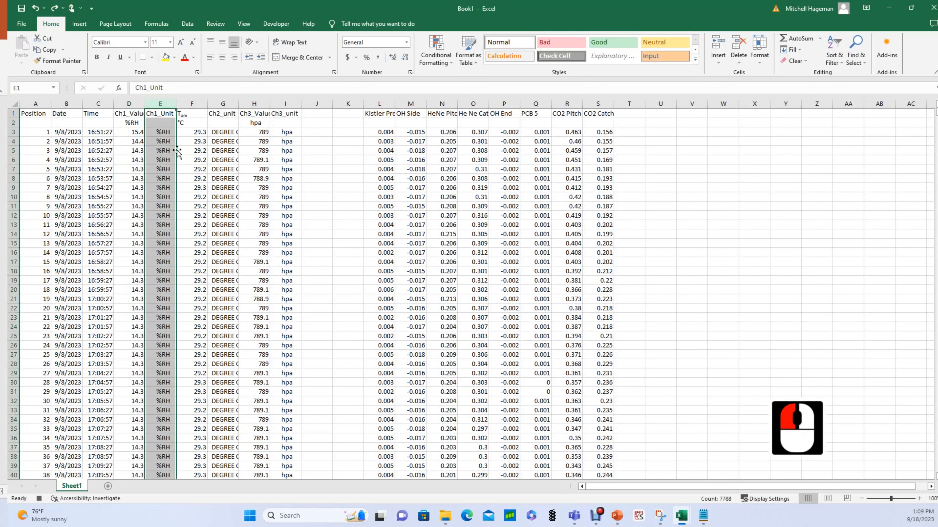
{"action": "left_click", "coordinate": [223, 104]}
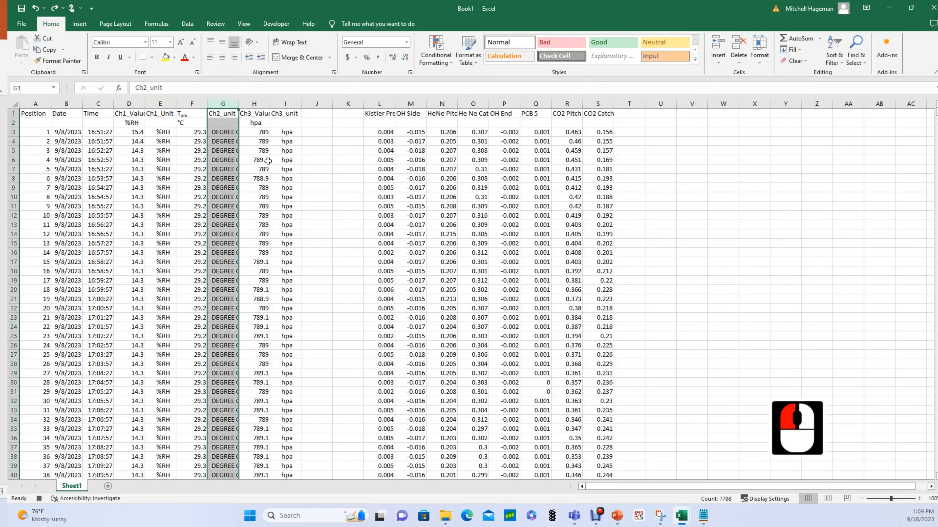
{"action": "left_click", "coordinate": [287, 104]}
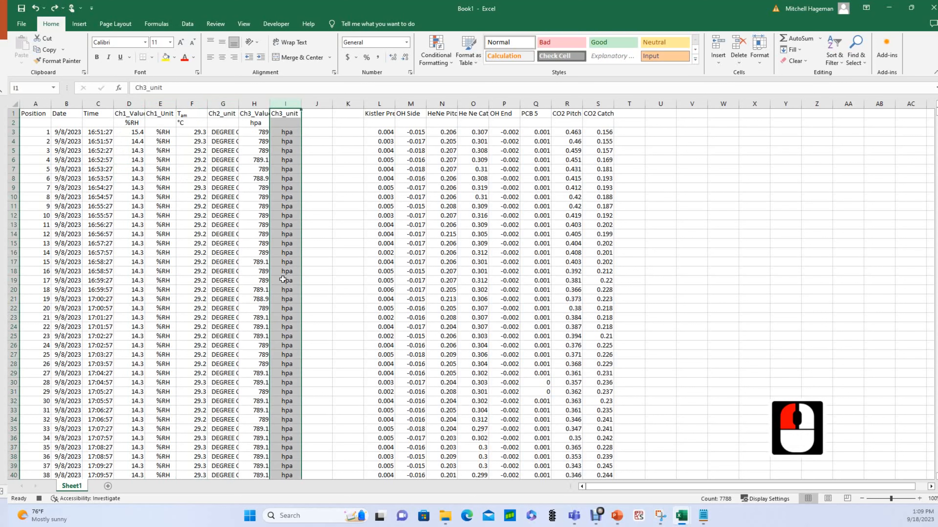
{"action": "left_click", "coordinate": [157, 104]}
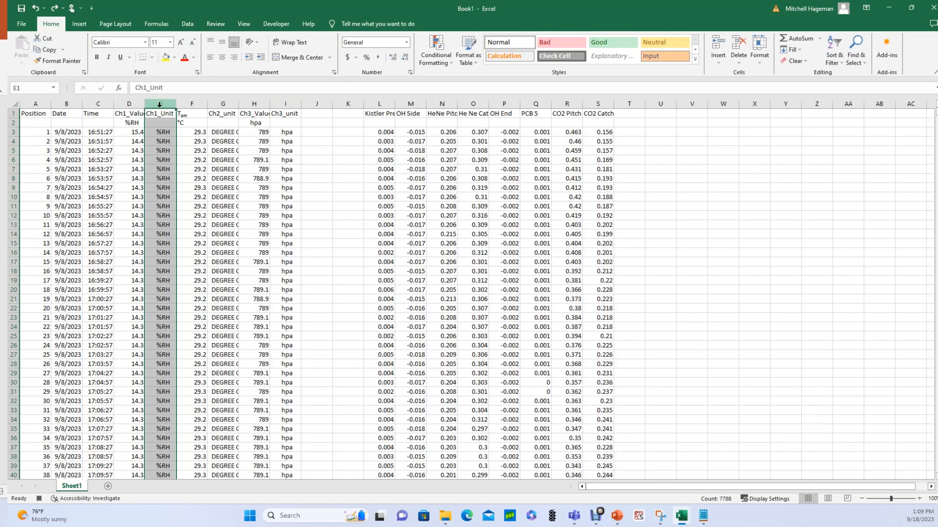
{"action": "right_click", "coordinate": [159, 104]}
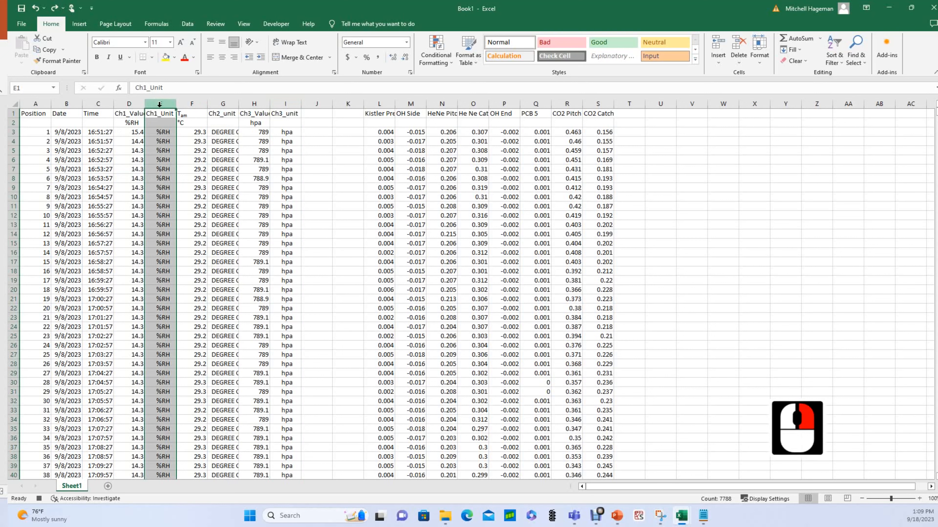
{"action": "left_click", "coordinate": [184, 201]}
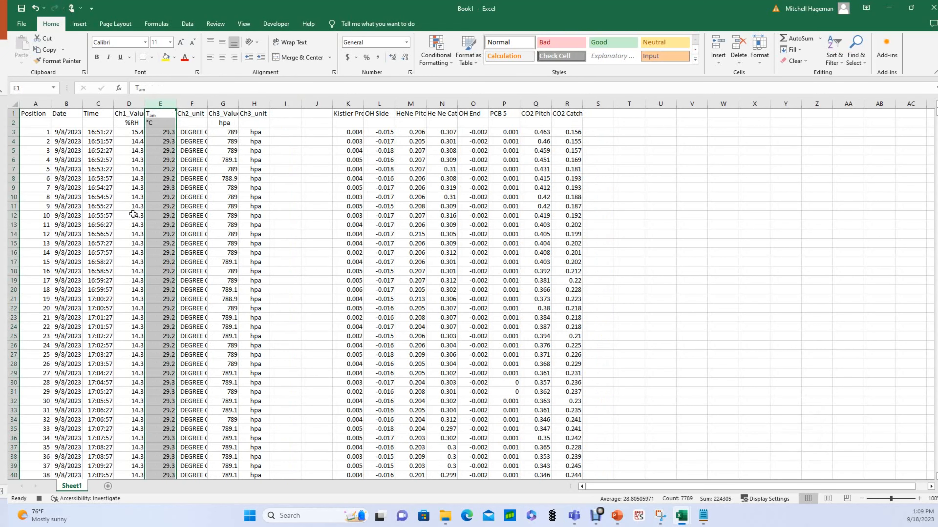
{"action": "left_click", "coordinate": [196, 104]}
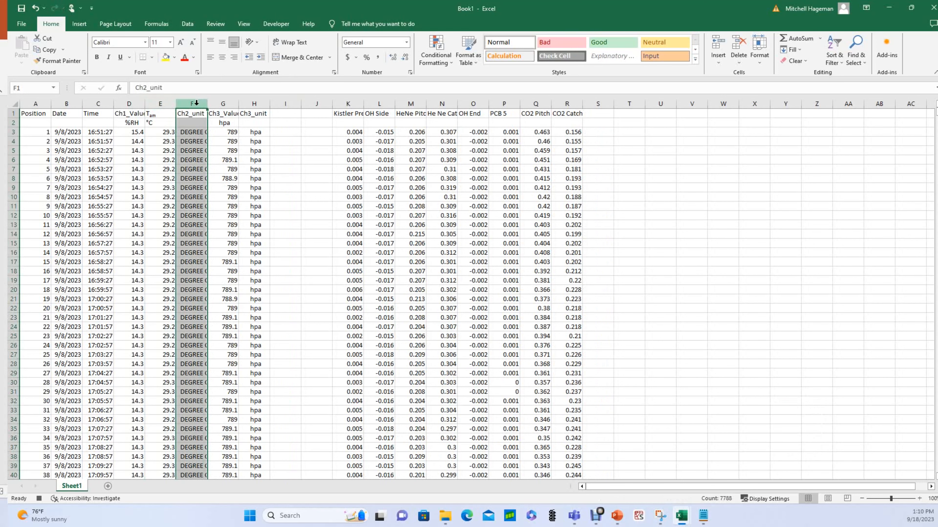
{"action": "right_click", "coordinate": [196, 103]}
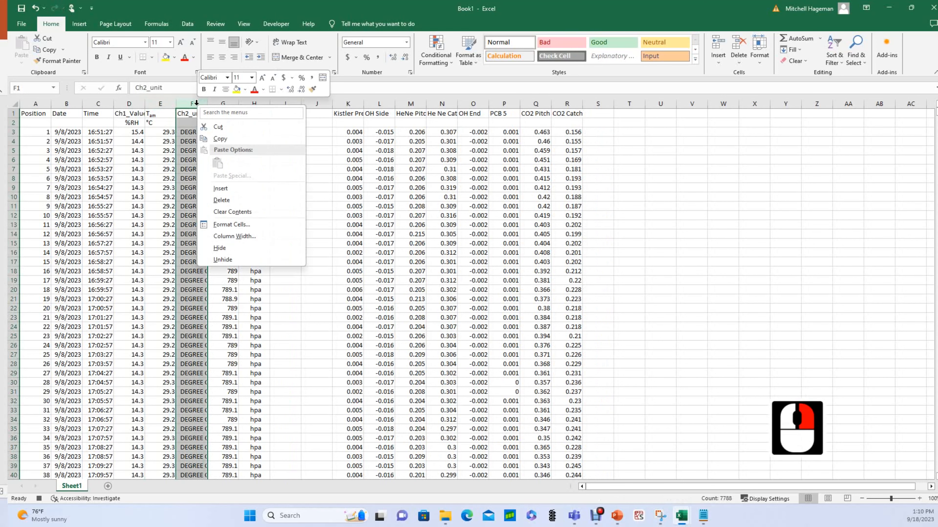
{"action": "left_click", "coordinate": [221, 199]}
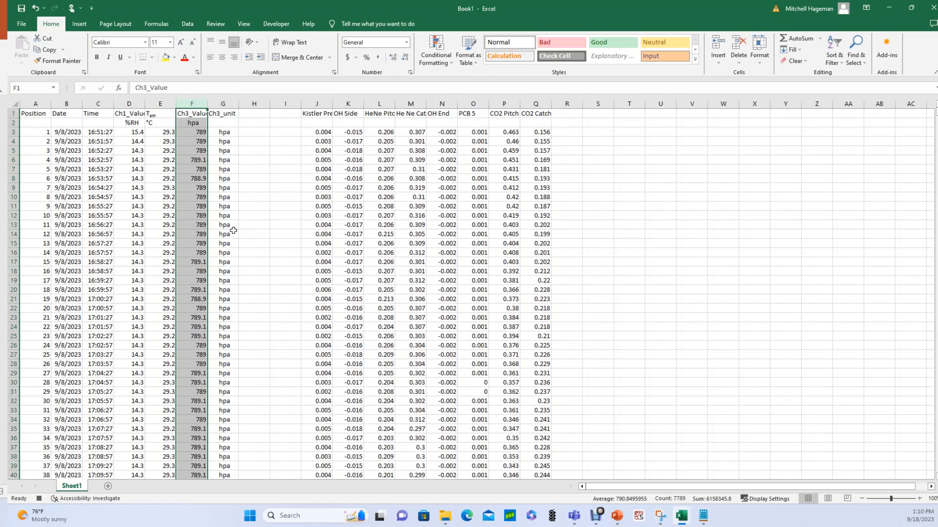
{"action": "left_click", "coordinate": [219, 130]}
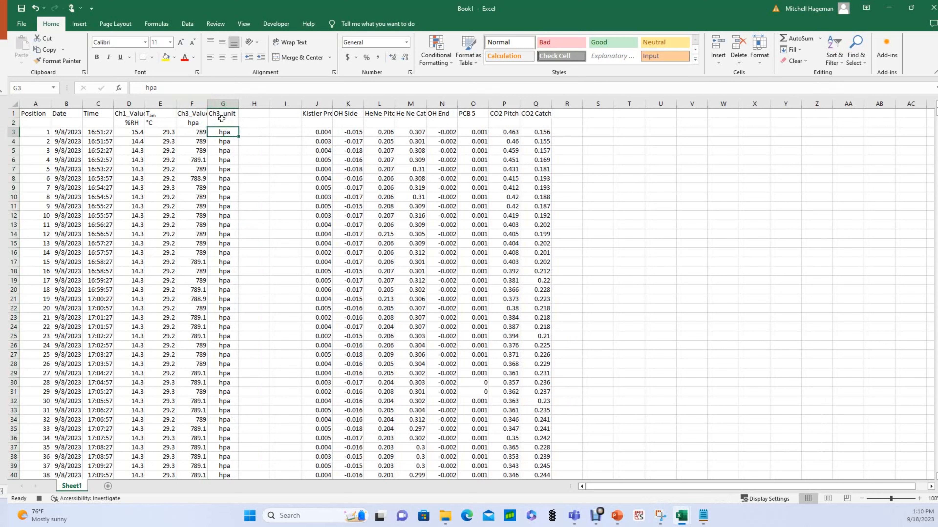
Clear the Ch3_unit header and all its hpa values from column G.
{"action": "left_click", "coordinate": [222, 115]}
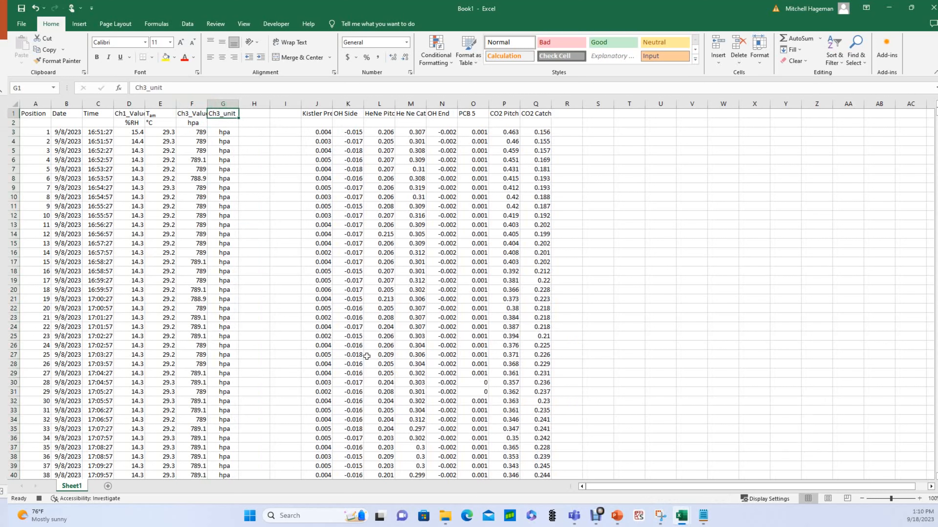
{"action": "left_click", "coordinate": [366, 357]}
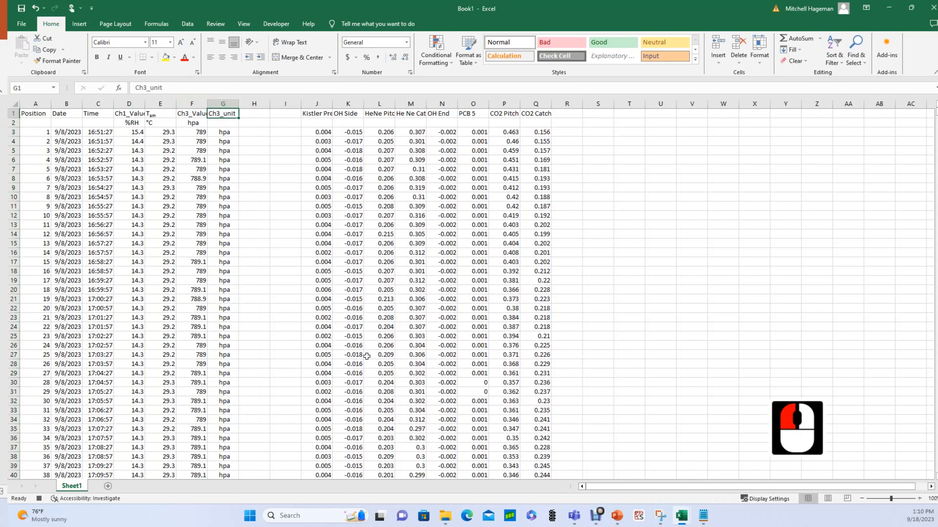
{"action": "key", "text": "ctrl+shift+Down"}
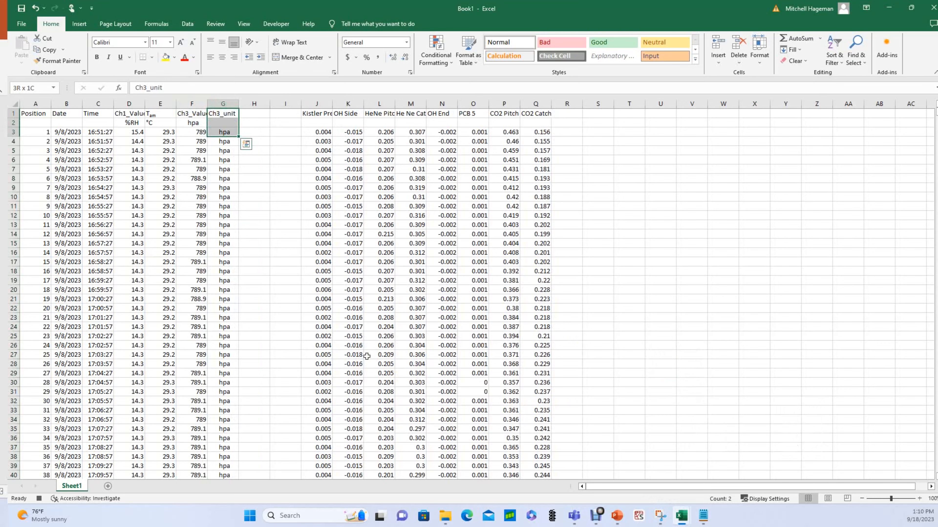
{"action": "key", "text": "ctrl+shift+Down"}
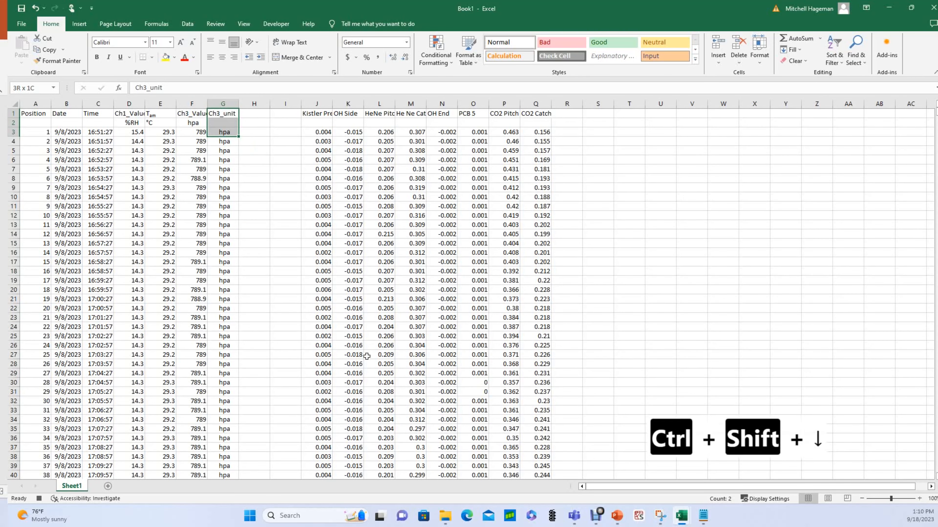
{"action": "scroll", "coordinate": [281, 393], "scroll_direction": "down", "scroll_amount": 4}
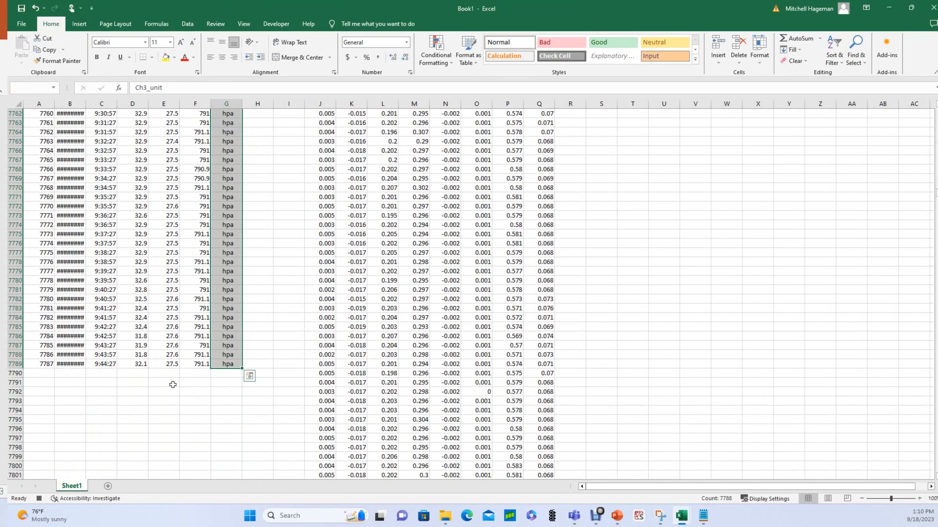
{"action": "key", "text": "Delete"}
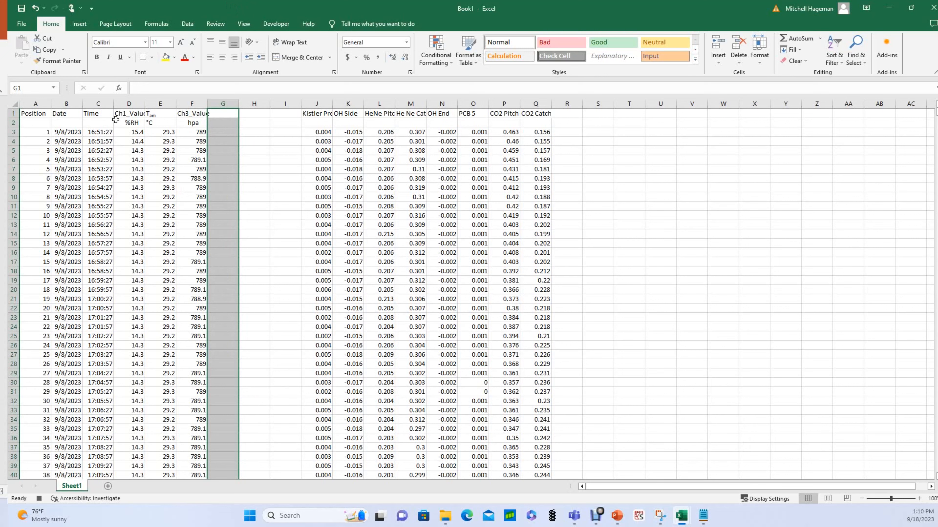
Insert an empty column D before Ch1_Value and head it 'Date and time'.
{"action": "left_click", "coordinate": [121, 105]}
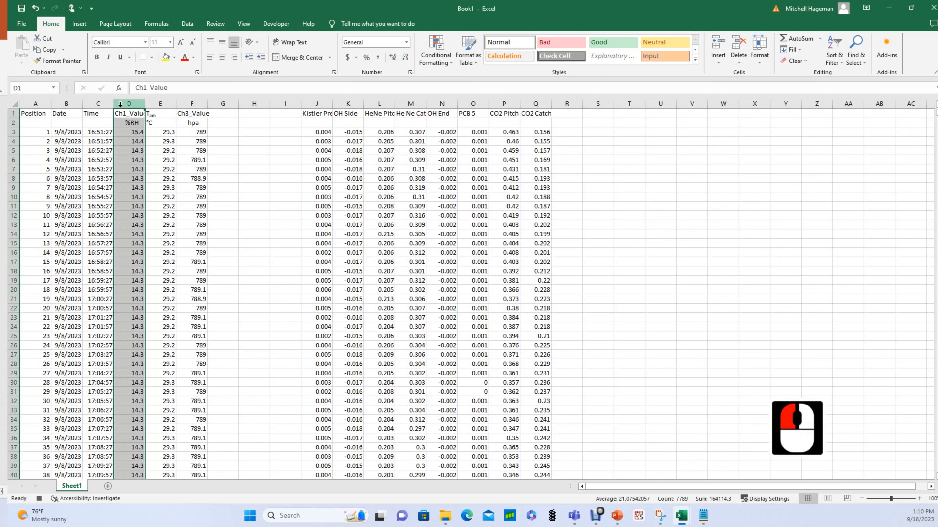
{"action": "right_click", "coordinate": [121, 104]}
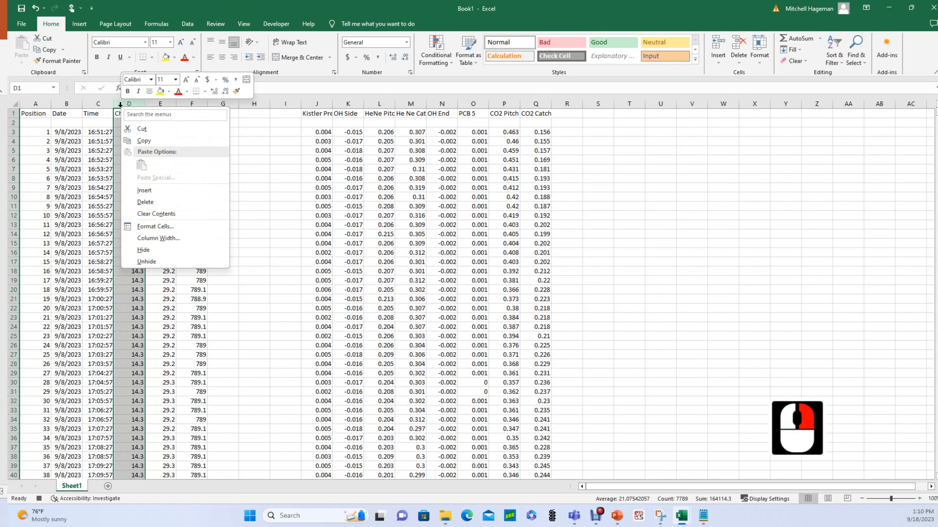
{"action": "left_click", "coordinate": [141, 190]}
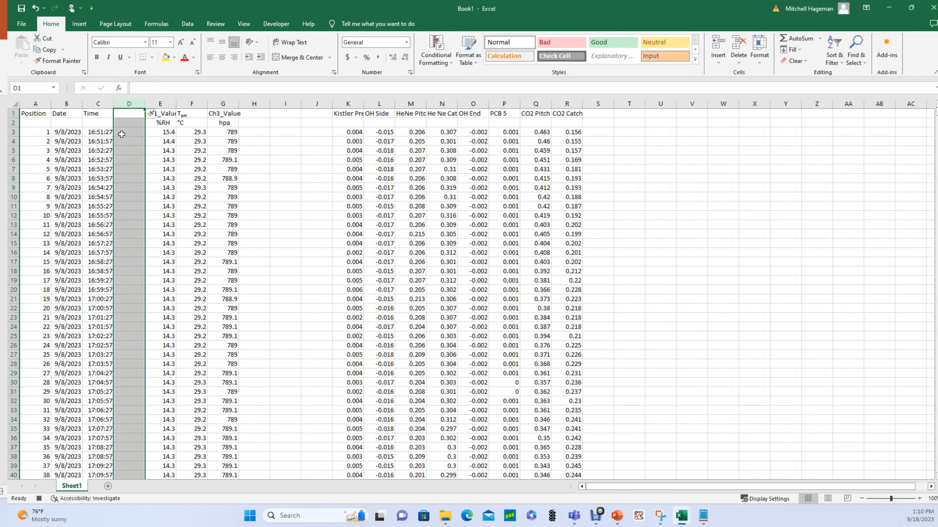
{"action": "left_click", "coordinate": [121, 134]}
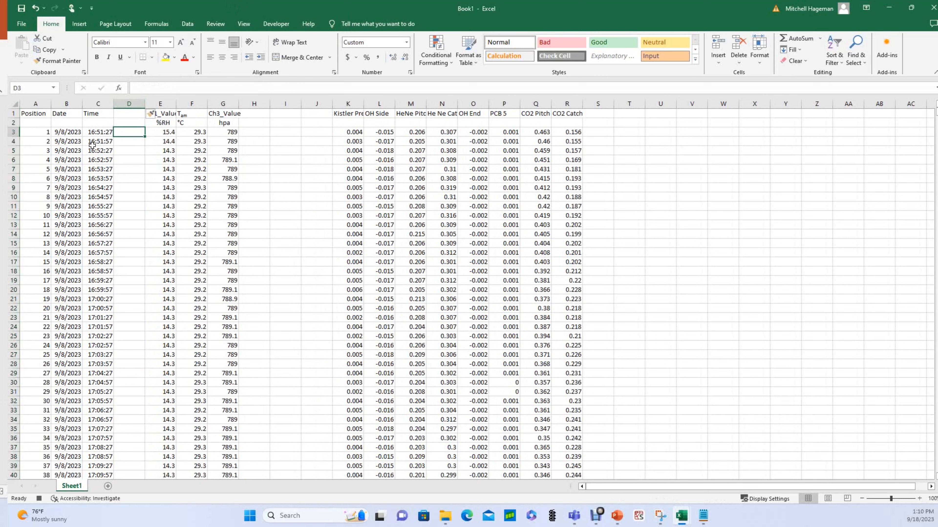
{"action": "left_click", "coordinate": [125, 117]}
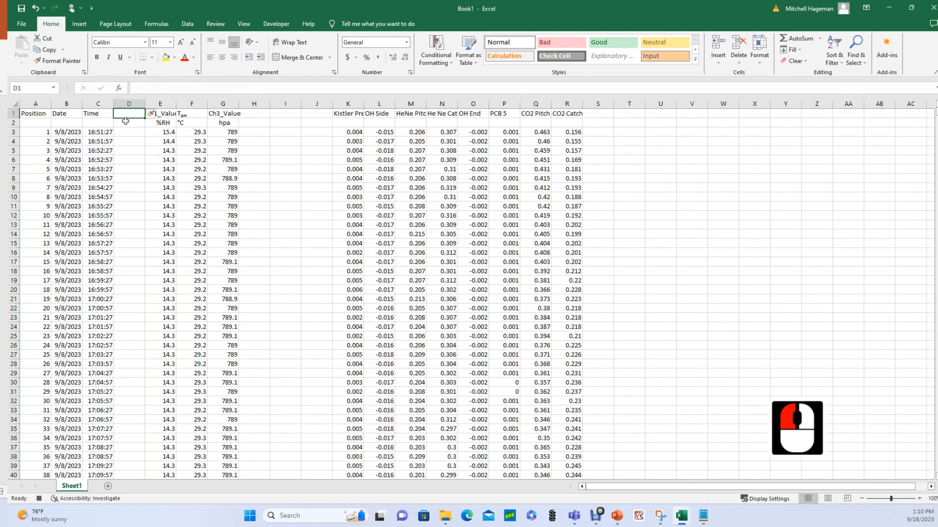
{"action": "type", "text": "Da"}
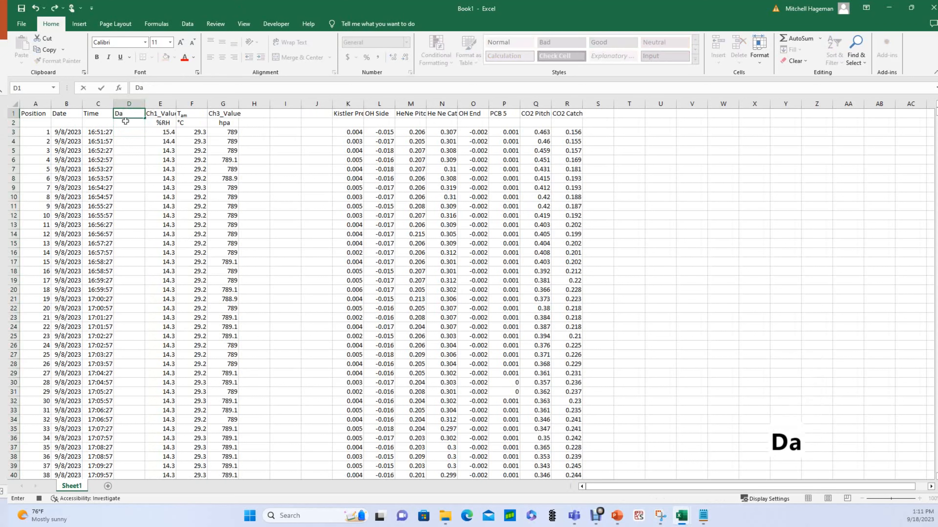
{"action": "type", "text": "te a"}
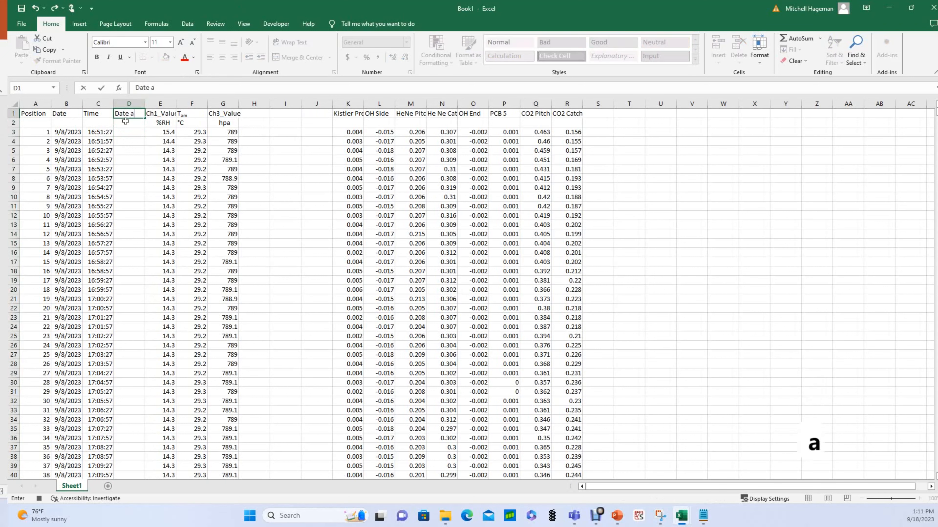
{"action": "type", "text": "nd time"}
{"action": "key", "text": "Return"}
{"action": "key", "text": "Return"}
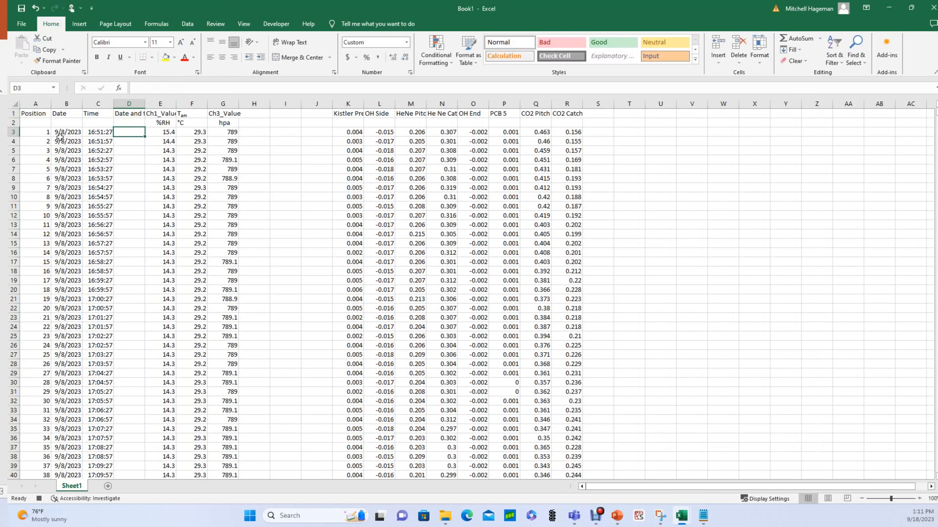
Format B3:C3 as General so they show serials 45177 and 0.702396.
{"action": "left_click_drag", "start_coordinate": [56, 133], "coordinate": [88, 133]}
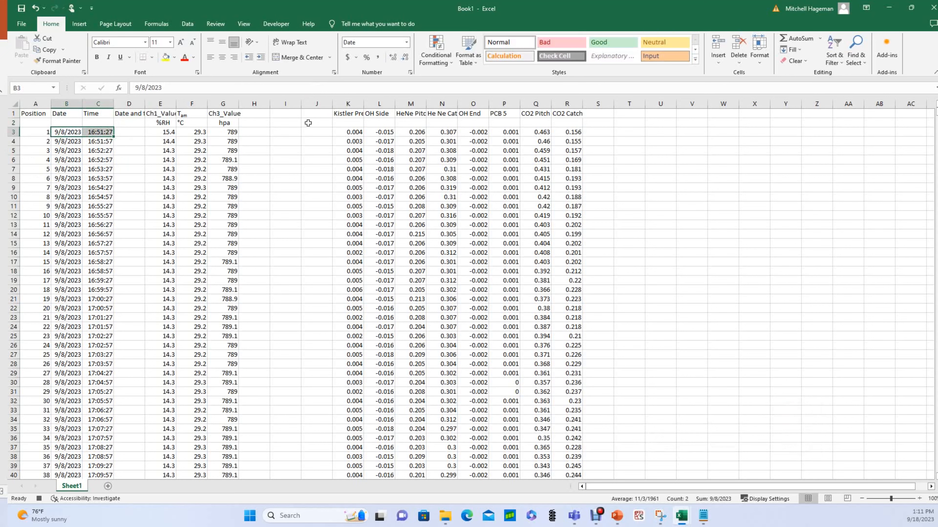
{"action": "left_click", "coordinate": [406, 42]}
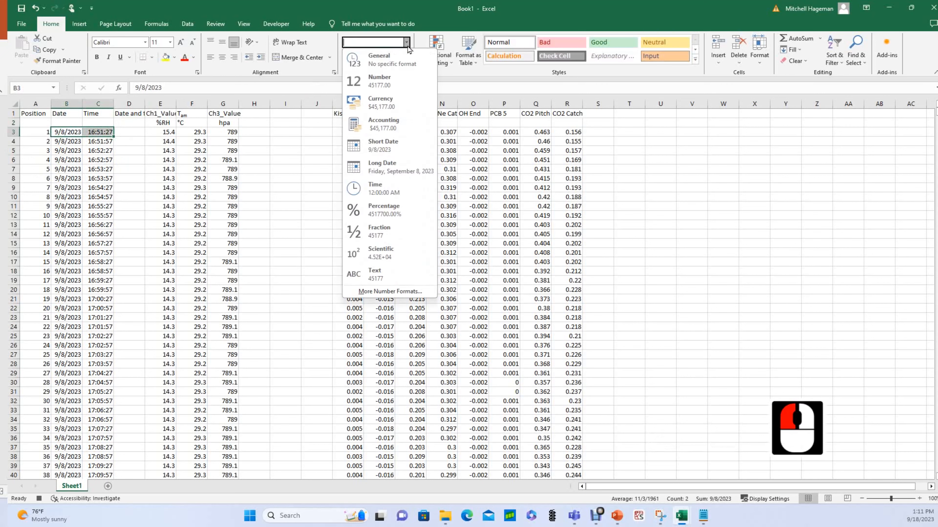
{"action": "left_click", "coordinate": [403, 63]}
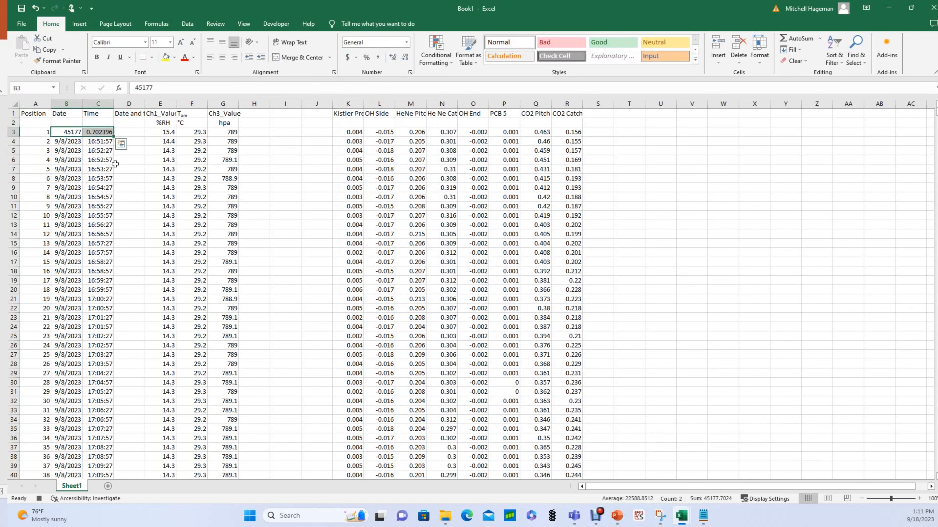
{"action": "left_click", "coordinate": [58, 149]}
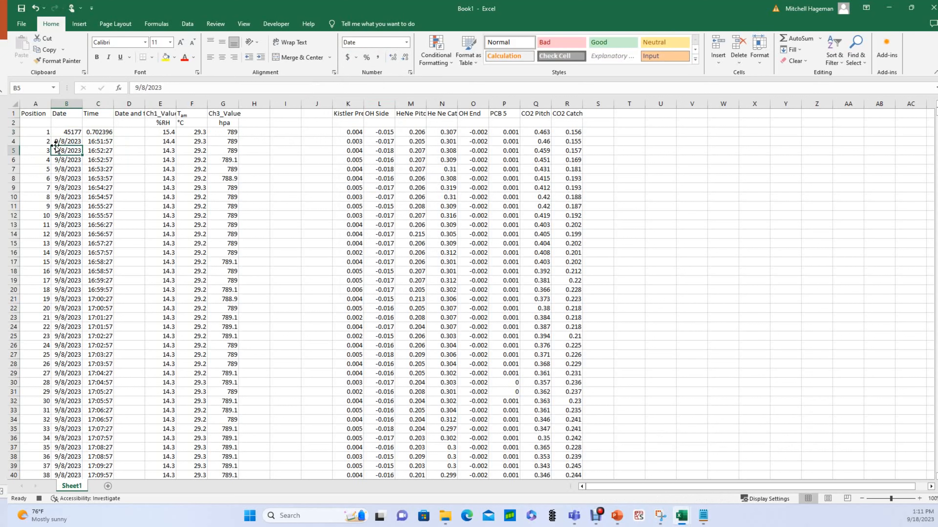
{"action": "left_click", "coordinate": [60, 133]}
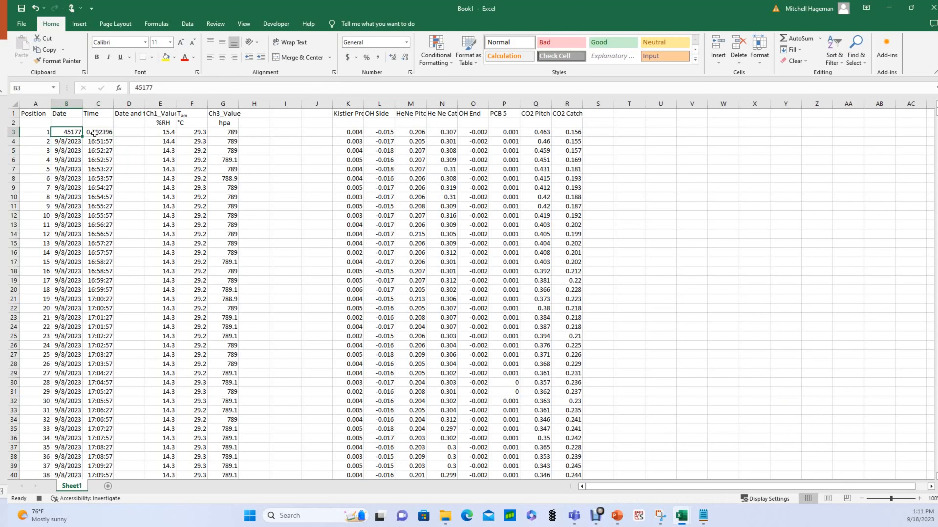
{"action": "left_click", "coordinate": [111, 131]}
{"action": "left_click", "coordinate": [126, 133]}
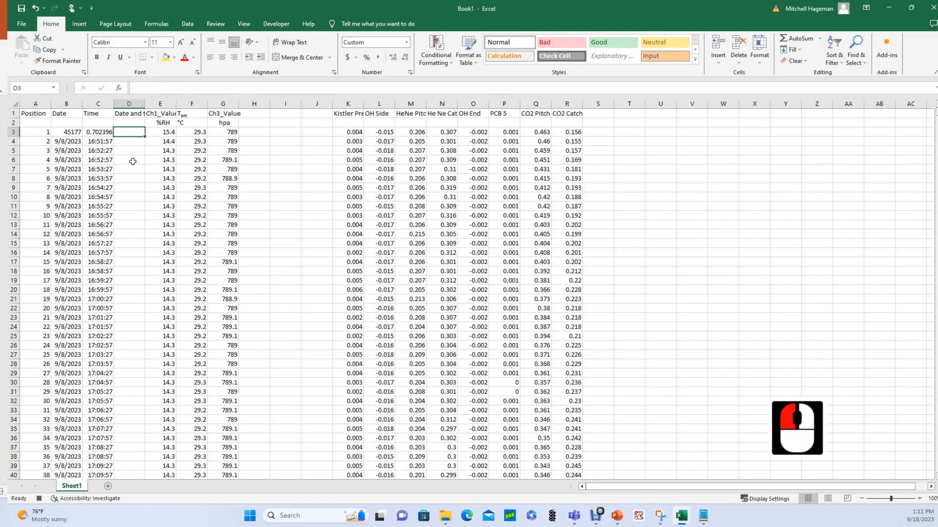
Enter =B3+C3 in D3 and show it as a number with extra decimal places.
{"action": "type", "text": "="}
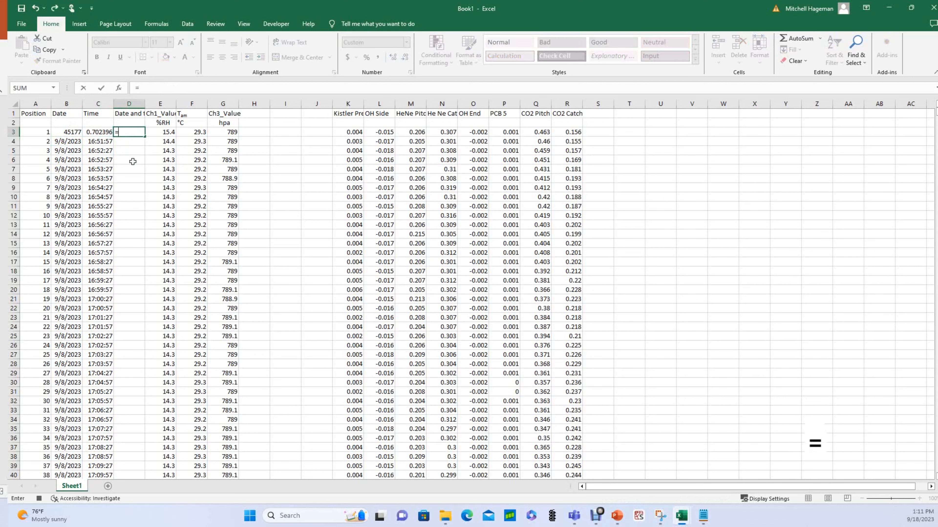
{"action": "left_click", "coordinate": [60, 131]}
{"action": "type", "text": "+"}
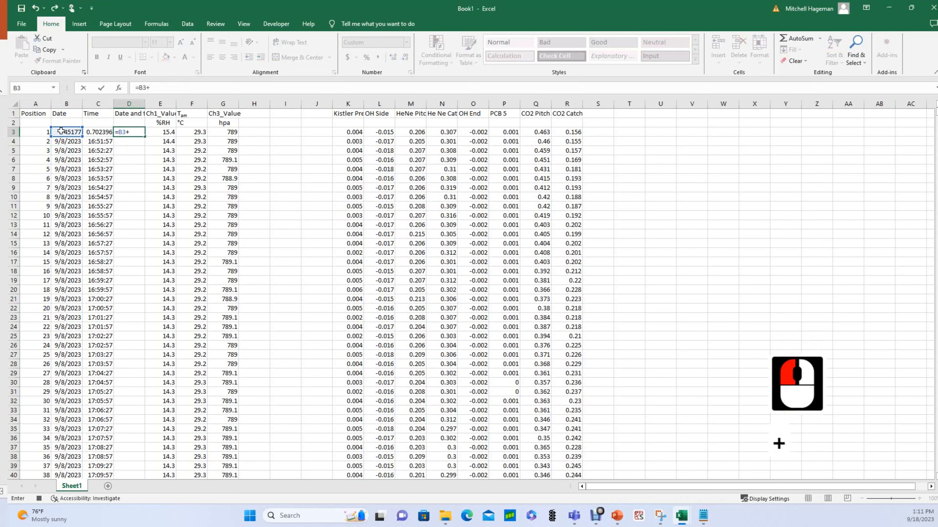
{"action": "left_click", "coordinate": [98, 133]}
{"action": "key", "text": "Return"}
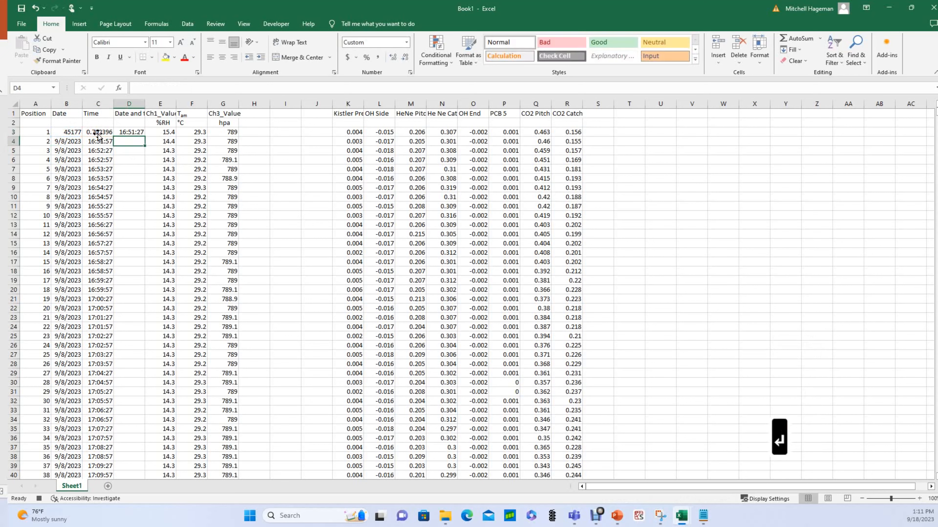
{"action": "left_click", "coordinate": [129, 131]}
{"action": "left_click", "coordinate": [406, 42]}
{"action": "left_click", "coordinate": [369, 59]}
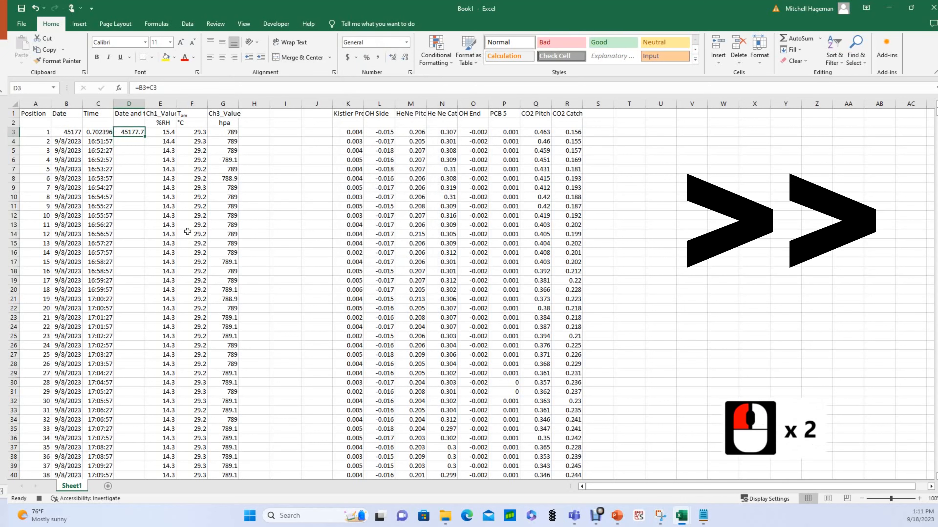
{"action": "left_click", "coordinate": [394, 58]}
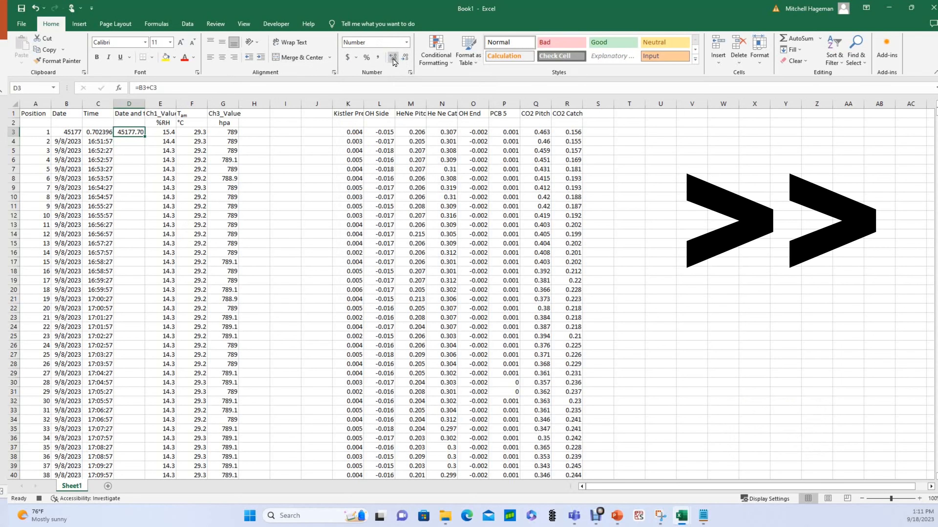
{"action": "left_click", "coordinate": [393, 58]}
{"action": "left_click", "coordinate": [394, 58]}
{"action": "left_click", "coordinate": [393, 59]}
Restore B3 to Short Date (9/8/2023); try a time format on C3 and undo it.
{"action": "left_click", "coordinate": [73, 133]}
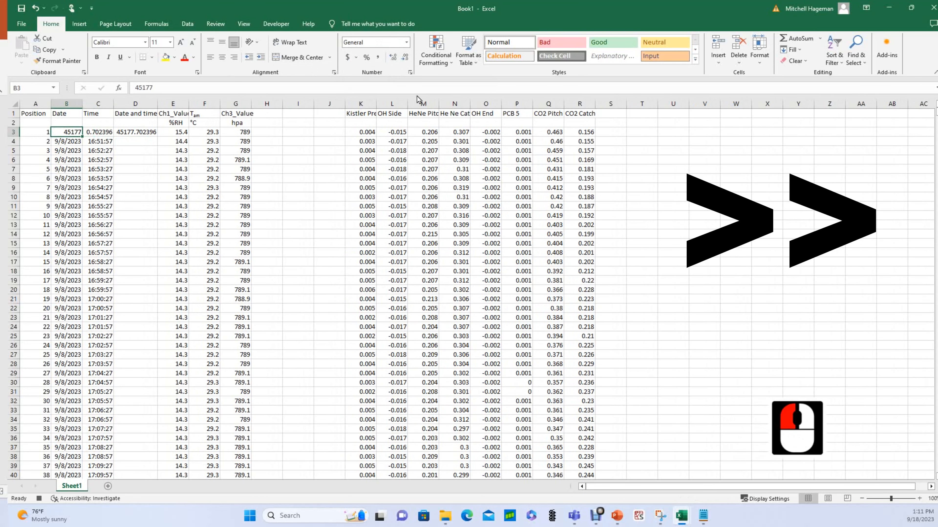
{"action": "left_click", "coordinate": [76, 148]}
{"action": "left_click", "coordinate": [72, 132]}
{"action": "left_click", "coordinate": [406, 42]}
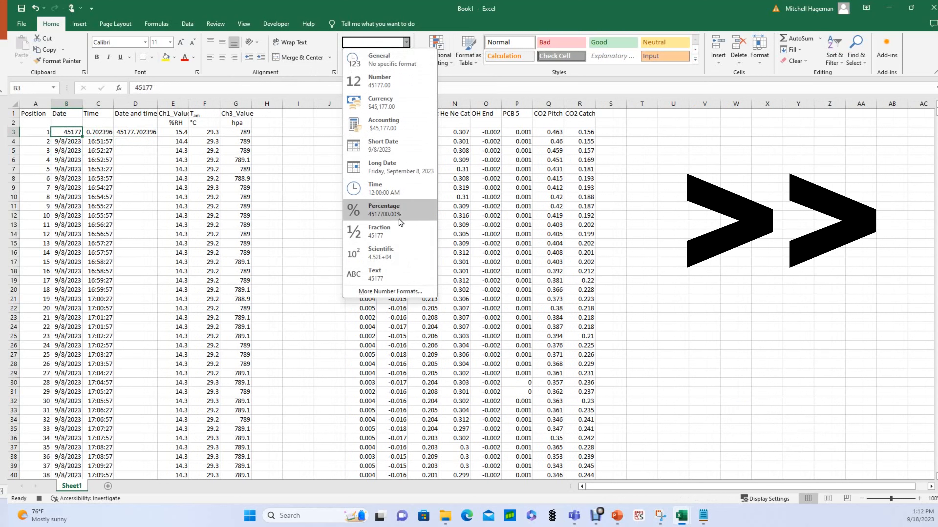
{"action": "left_click", "coordinate": [384, 146]}
{"action": "left_click", "coordinate": [98, 132]}
{"action": "left_click", "coordinate": [407, 42]}
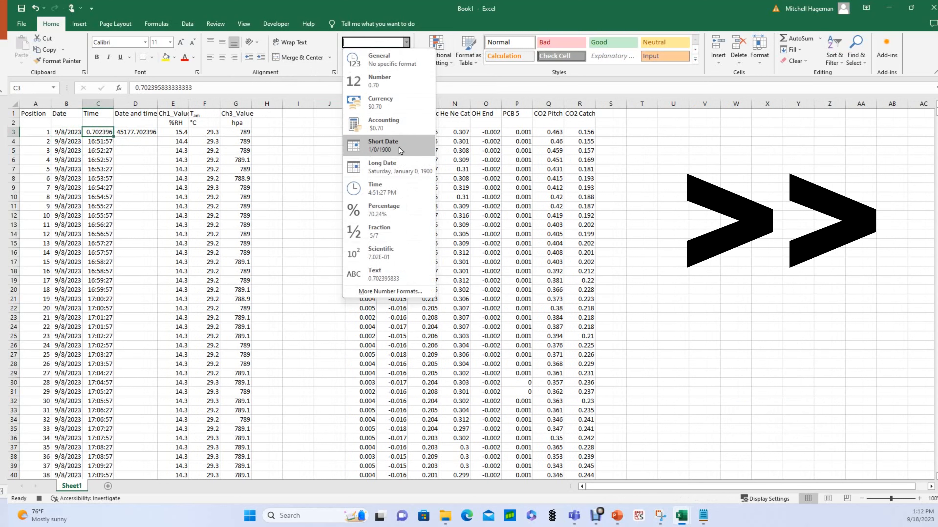
{"action": "left_click", "coordinate": [391, 189]}
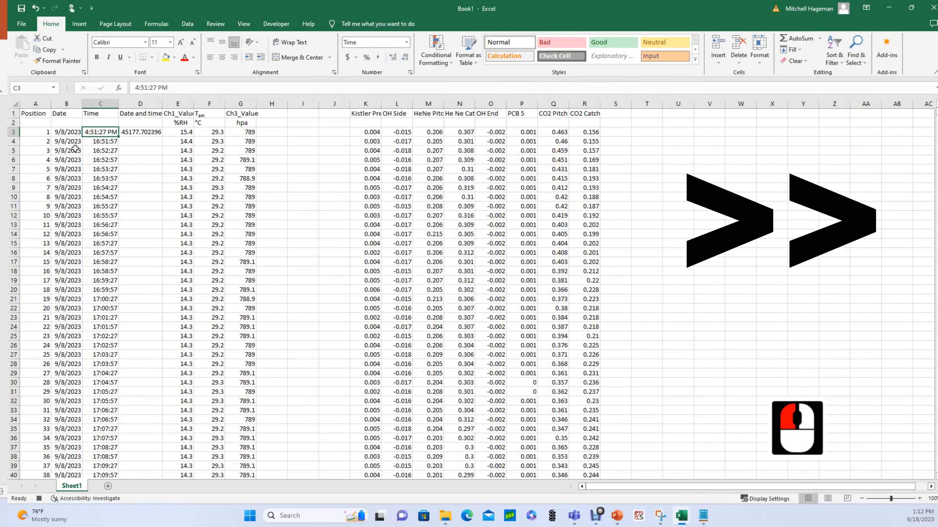
{"action": "left_click", "coordinate": [36, 8]}
{"action": "left_click", "coordinate": [136, 134]}
{"action": "left_click", "coordinate": [405, 57]}
{"action": "left_click", "coordinate": [405, 57]}
{"action": "left_click", "coordinate": [406, 57]}
{"action": "left_click", "coordinate": [406, 57]}
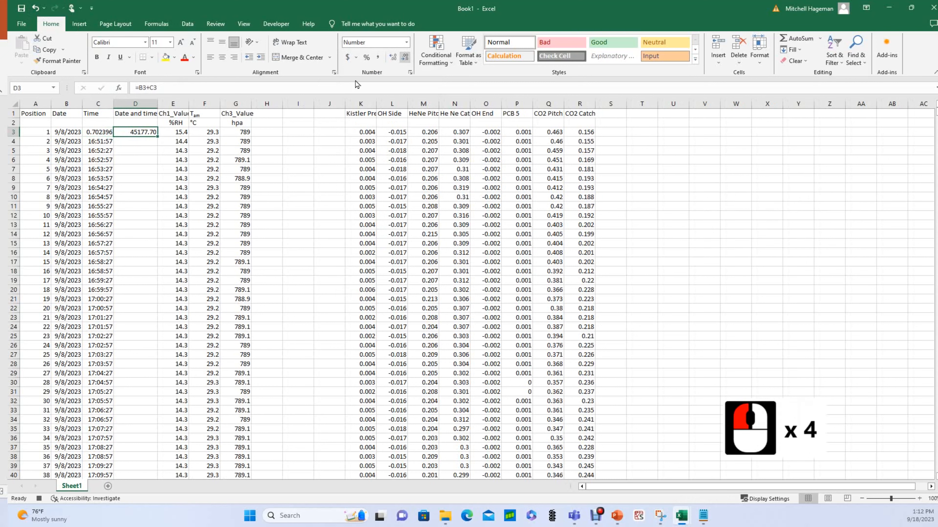
{"action": "double_click", "coordinate": [141, 138]}
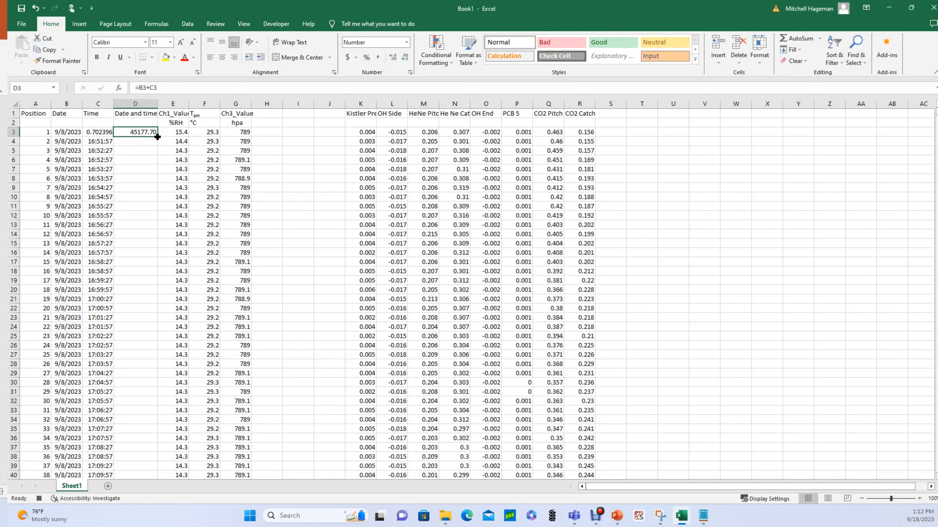
{"action": "double_click", "coordinate": [157, 137]}
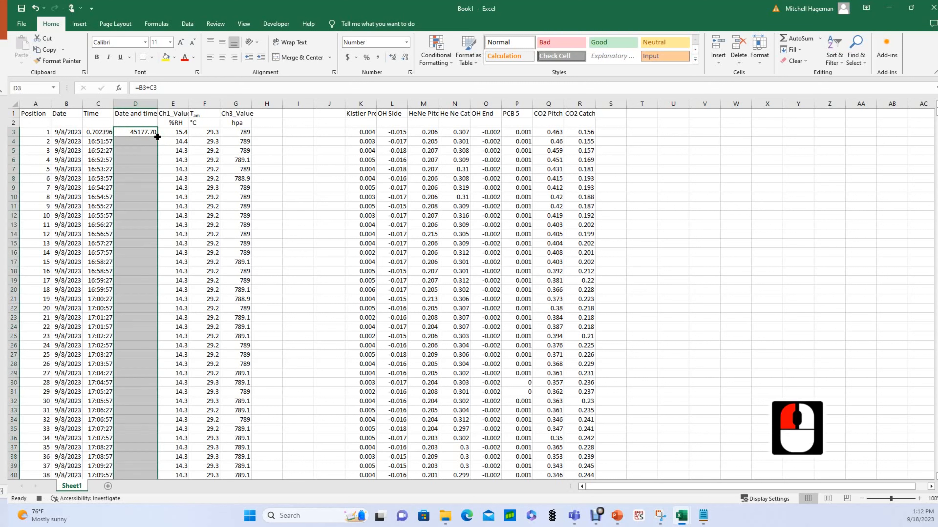
{"action": "left_click", "coordinate": [126, 306]}
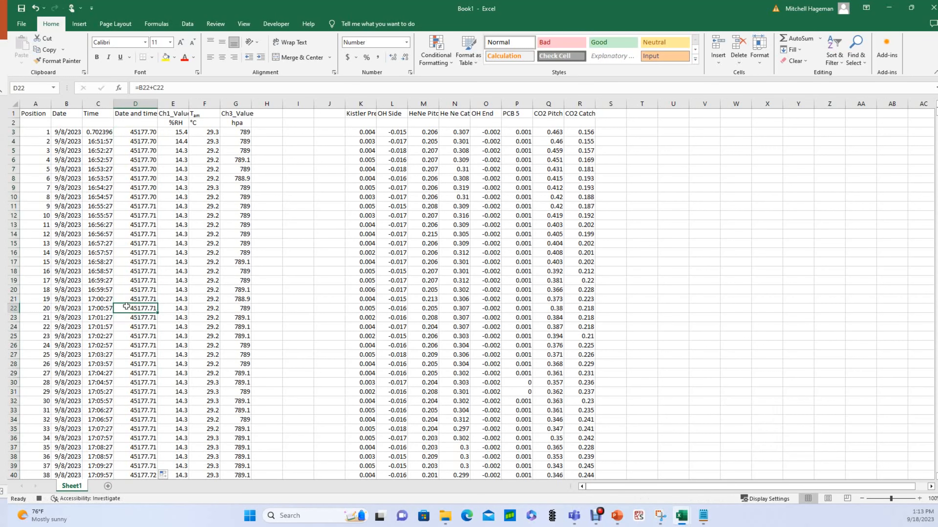
{"action": "left_click", "coordinate": [126, 306]}
{"action": "key", "text": "ctrl+Down"}
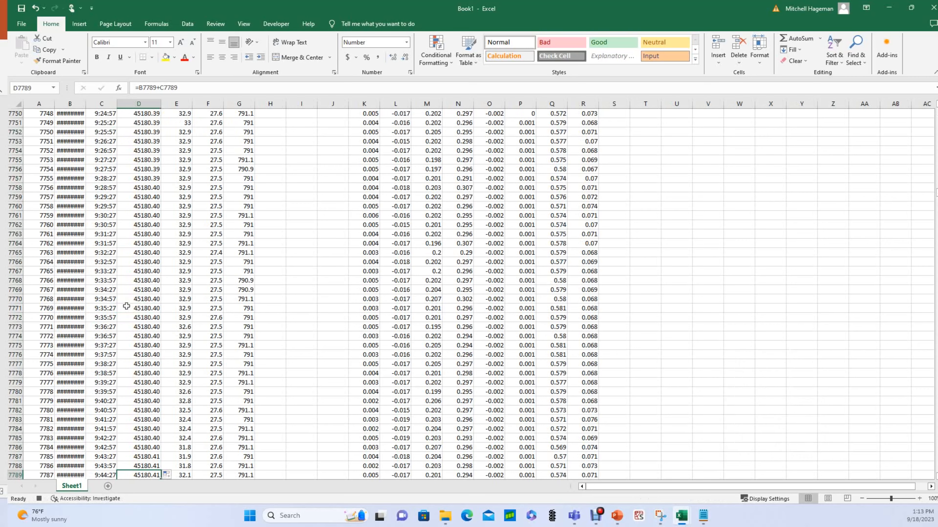
{"action": "scroll", "coordinate": [119, 446], "scroll_direction": "down", "scroll_amount": 2}
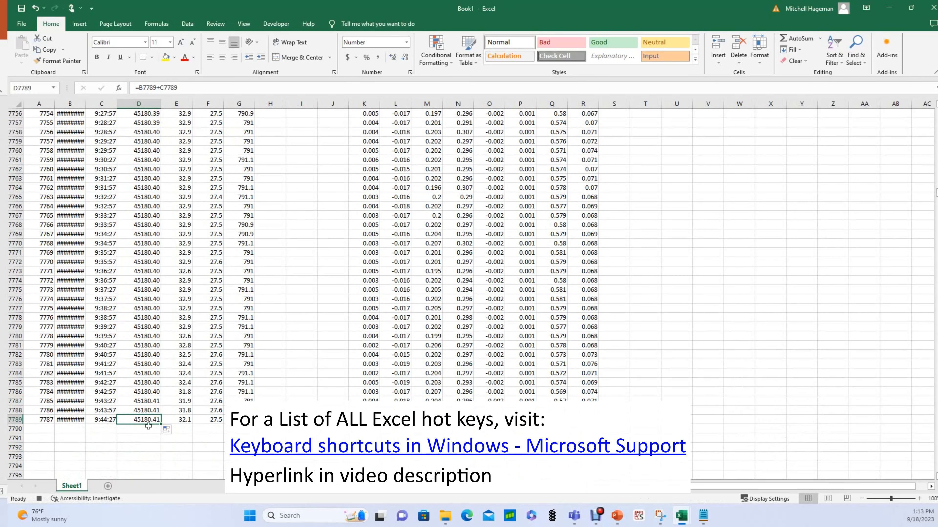
{"action": "left_click", "coordinate": [149, 424]}
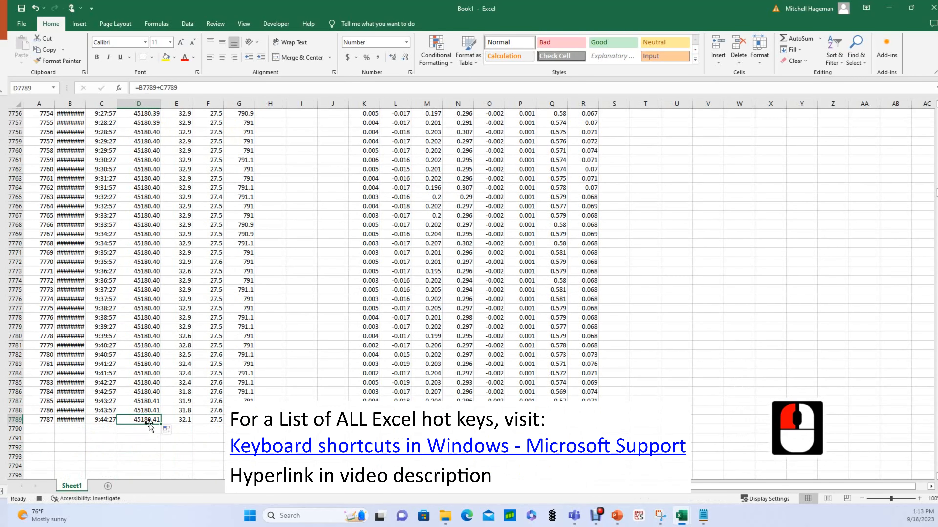
{"action": "key", "text": "ctrl+Up"}
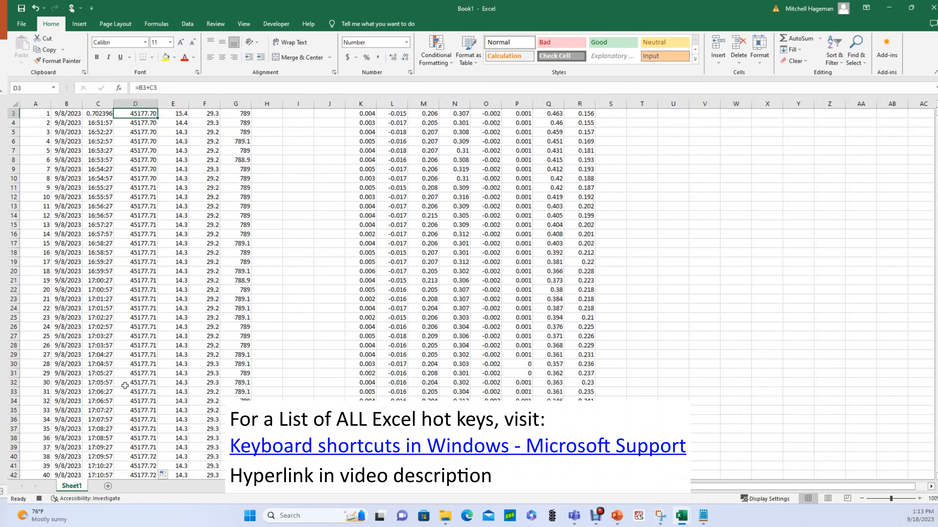
{"action": "scroll", "coordinate": [201, 334], "scroll_direction": "up", "scroll_amount": 6}
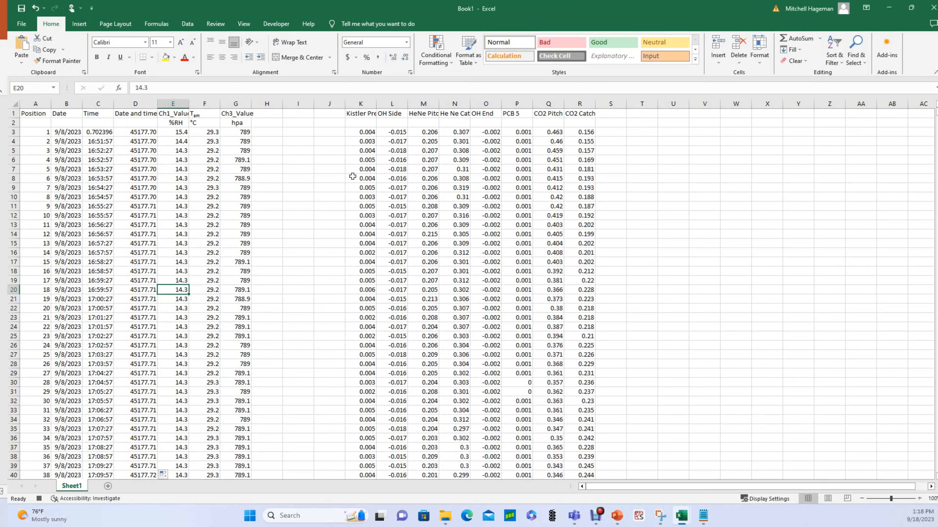
Enter =D3 in J3 to carry over the first combined timestamp.
{"action": "left_click", "coordinate": [335, 131]}
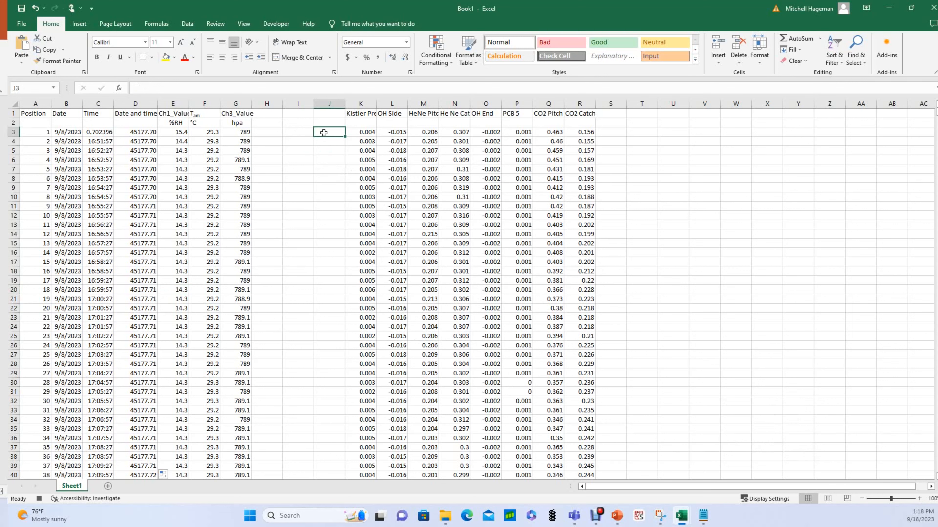
{"action": "type", "text": "="}
{"action": "left_click", "coordinate": [136, 132]}
{"action": "key", "text": "Return"}
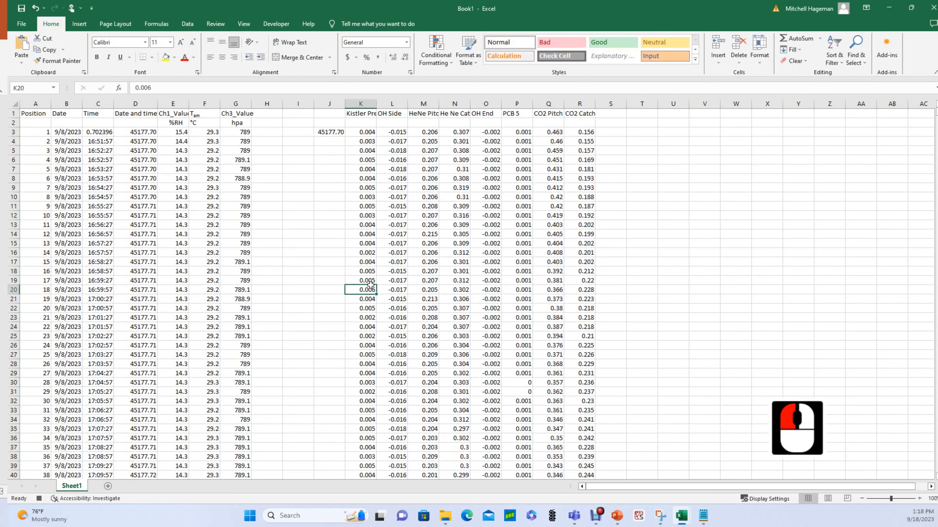
Enter =J3+($J$34125-$J$3)/COUNT($M$4:$M$34124) in J4 and fill it down.
{"action": "left_click", "coordinate": [137, 339]}
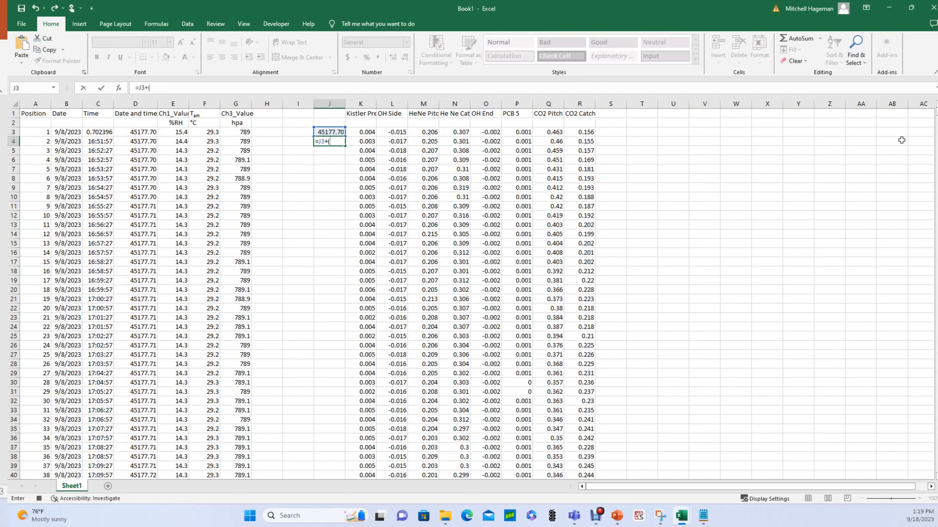
{"action": "left_click", "coordinate": [330, 179]}
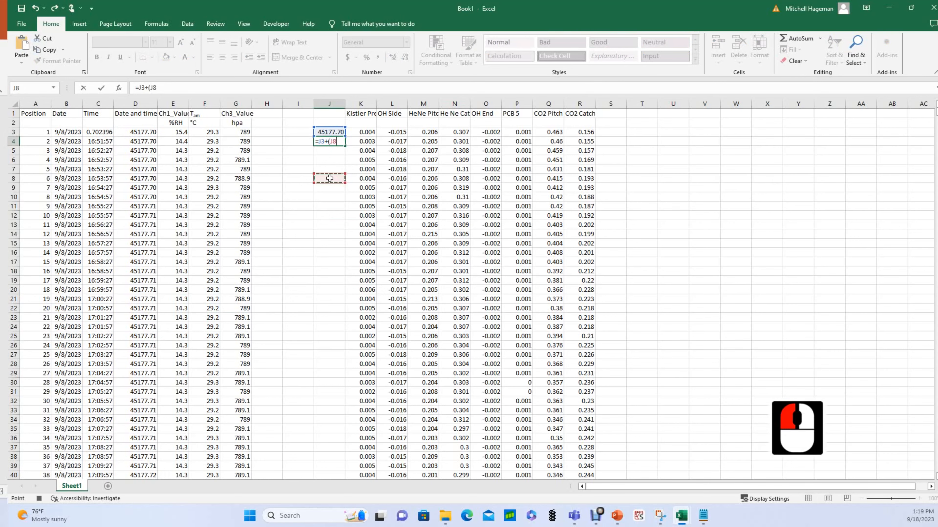
{"action": "key", "text": "ctrl+Down"}
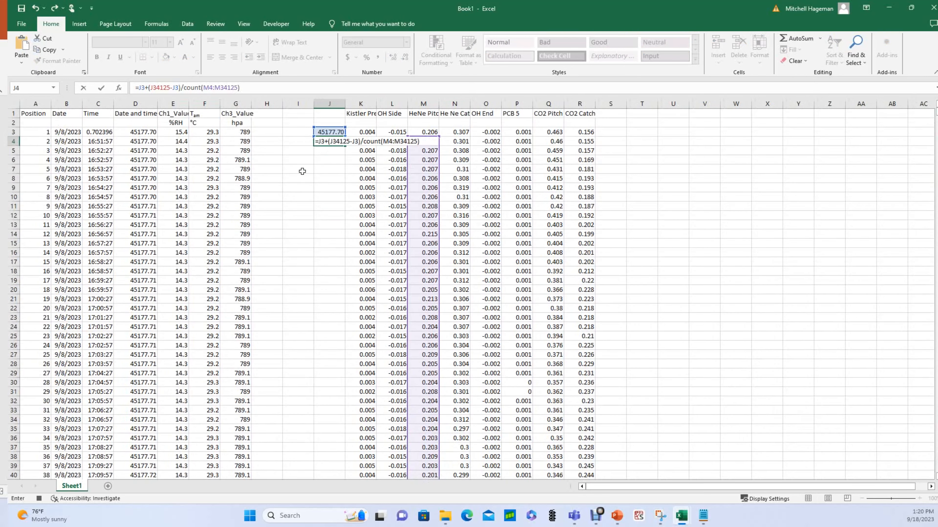
{"action": "left_click", "coordinate": [239, 88]}
{"action": "left_click", "coordinate": [259, 88]}
{"action": "key", "text": "Return"}
{"action": "left_click", "coordinate": [330, 142]}
{"action": "double_click", "coordinate": [345, 145]}
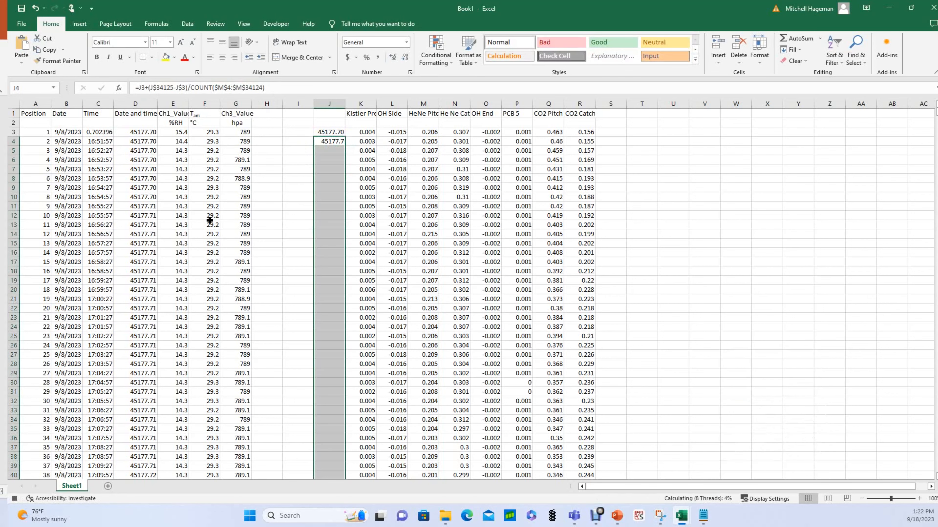
{"action": "left_click", "coordinate": [299, 222]}
{"action": "left_click", "coordinate": [330, 178]}
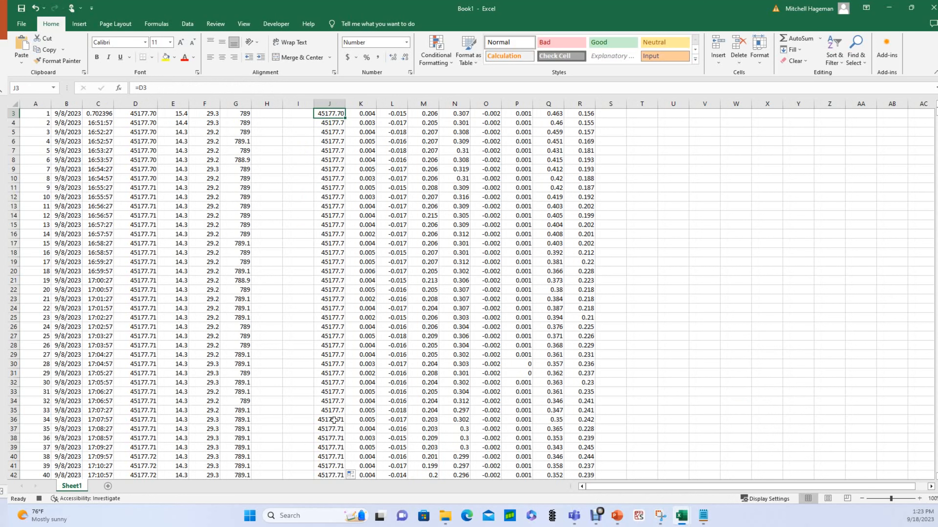
{"action": "scroll", "coordinate": [506, 152], "scroll_direction": "up", "scroll_amount": 15}
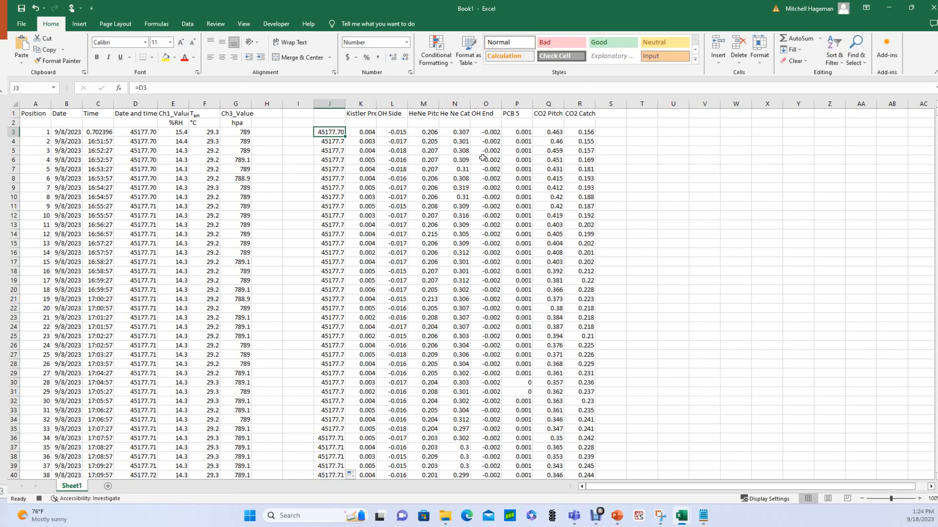
Insert four empty columns before Kistler Pressure, repeating the insert with F4.
{"action": "left_click", "coordinate": [360, 103]}
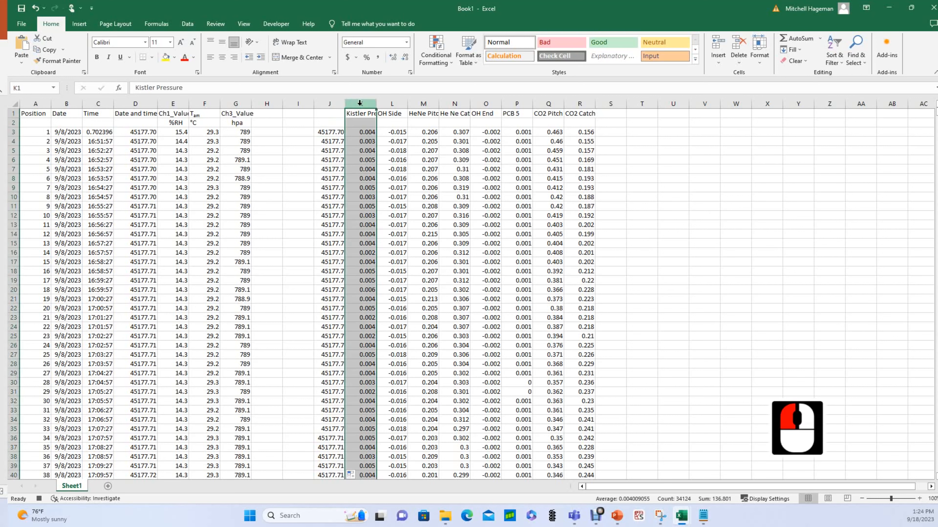
{"action": "right_click", "coordinate": [360, 103]}
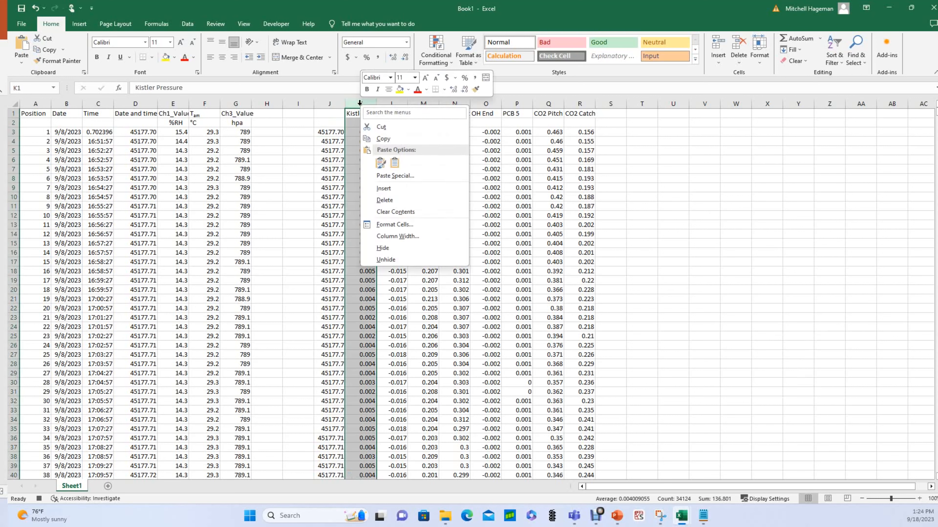
{"action": "left_click", "coordinate": [383, 188]}
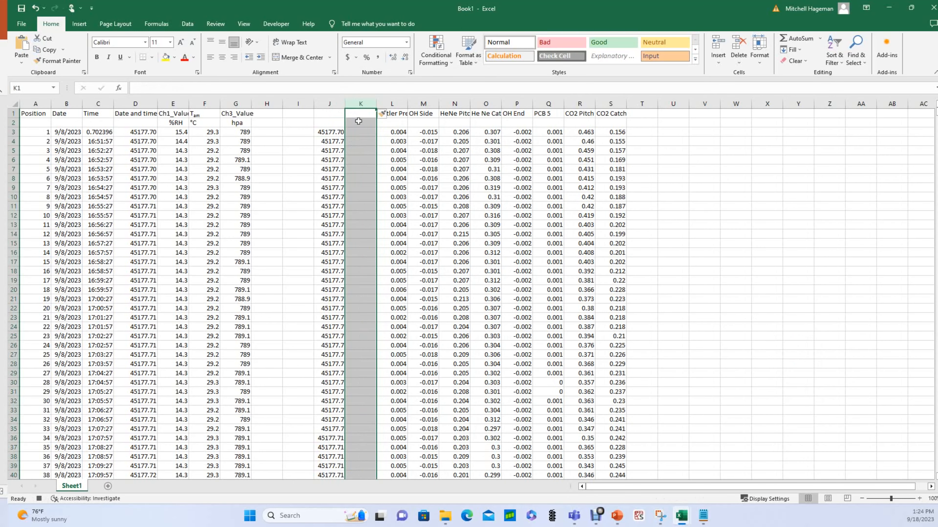
{"action": "key", "text": "F4"}
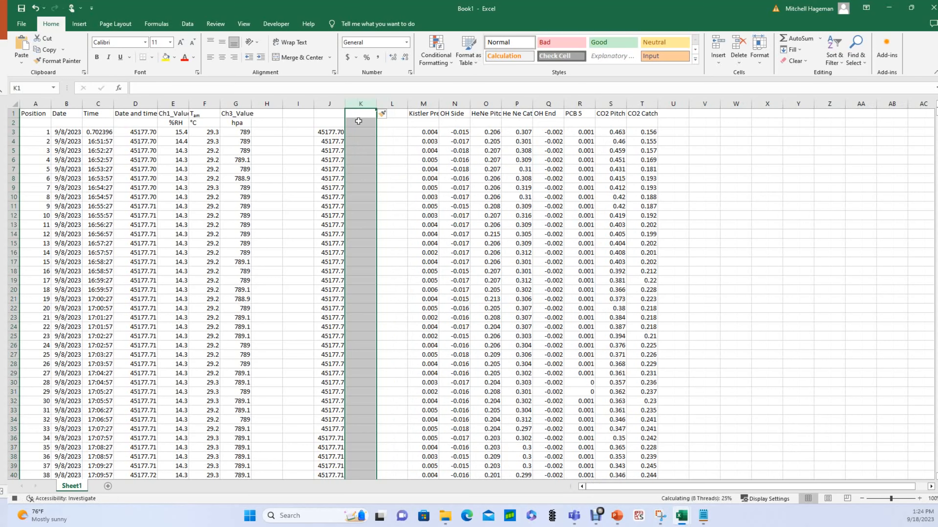
{"action": "key", "text": "F4"}
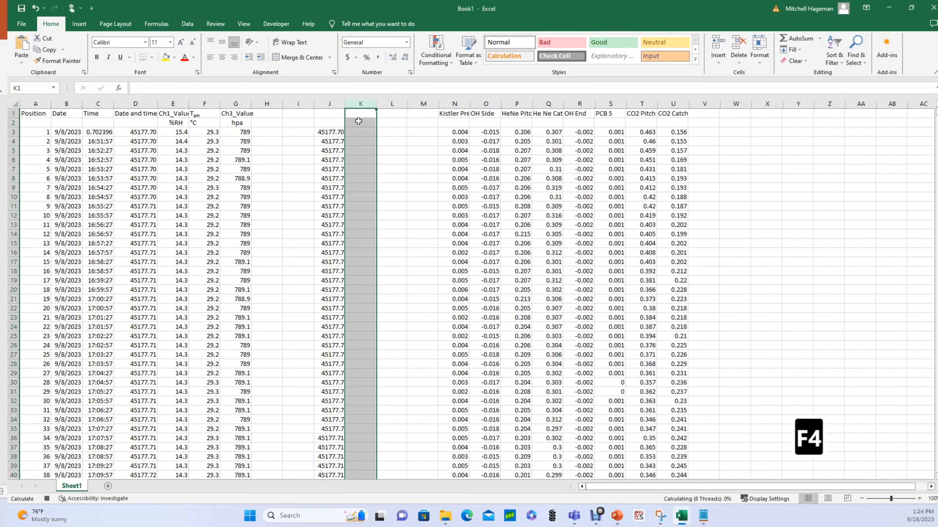
{"action": "key", "text": "F4"}
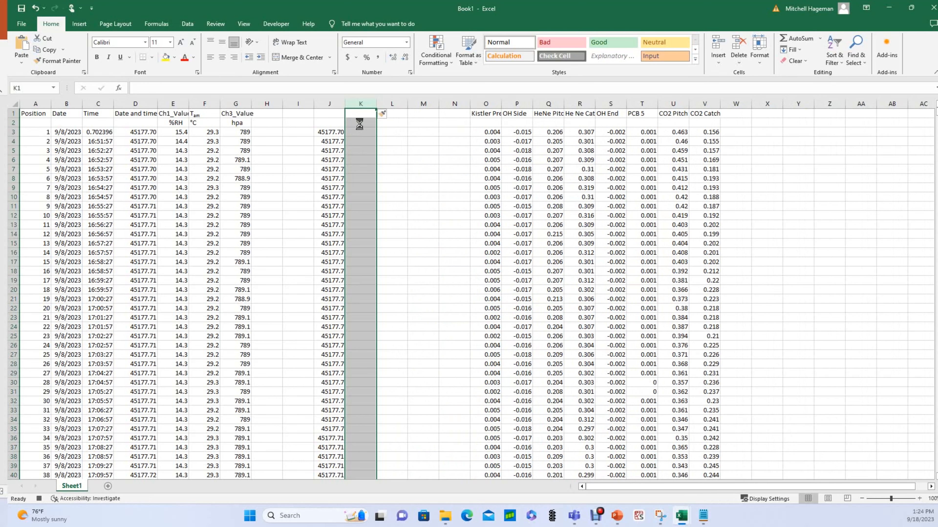
Enter headers HeNe Pitch, HeNe Catch, CO2 Pitch and CO2 Catch in K1:N1.
{"action": "left_click", "coordinate": [361, 115]}
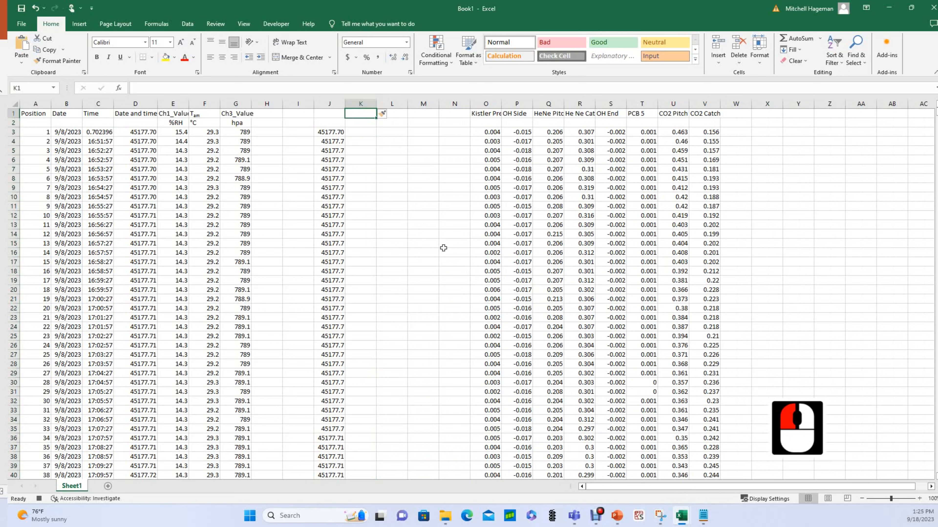
{"action": "type", "text": "HE"}
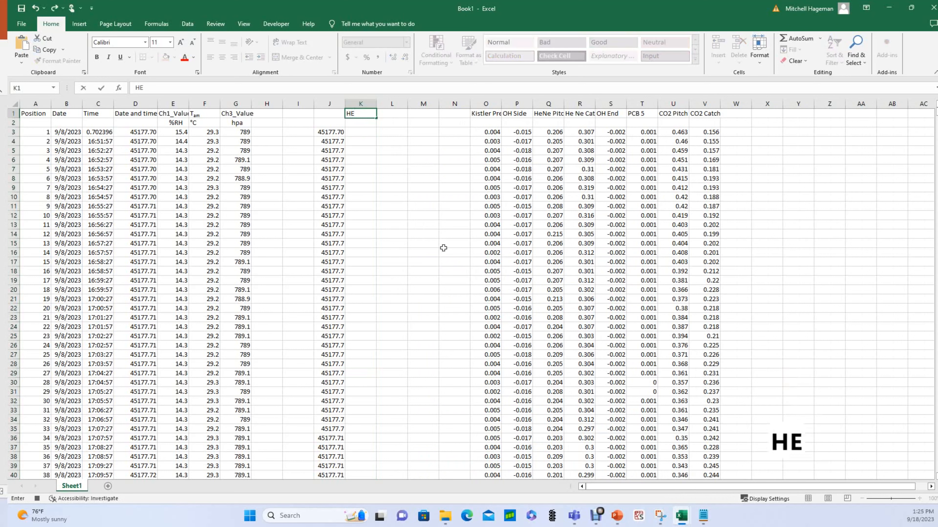
{"action": "key", "text": "BackSpace"}
{"action": "type", "text": "e"}
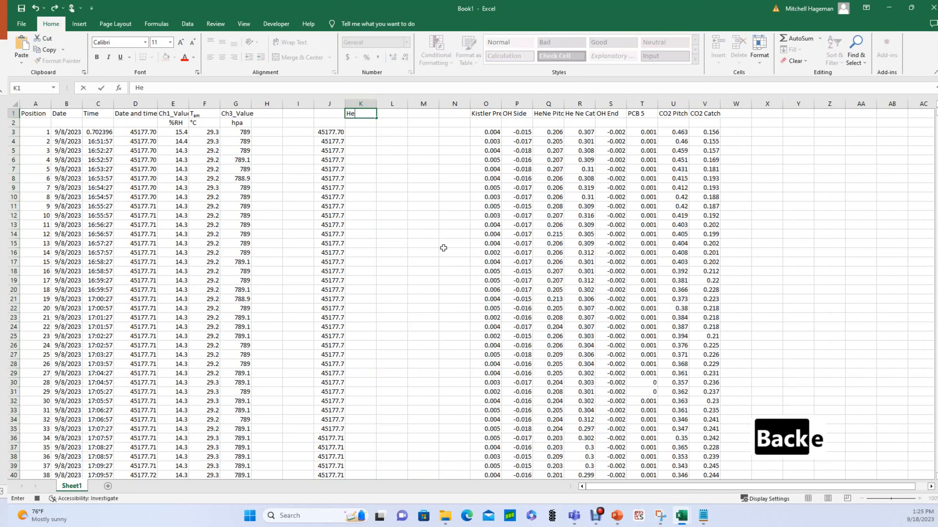
{"action": "type", "text": "Ne"}
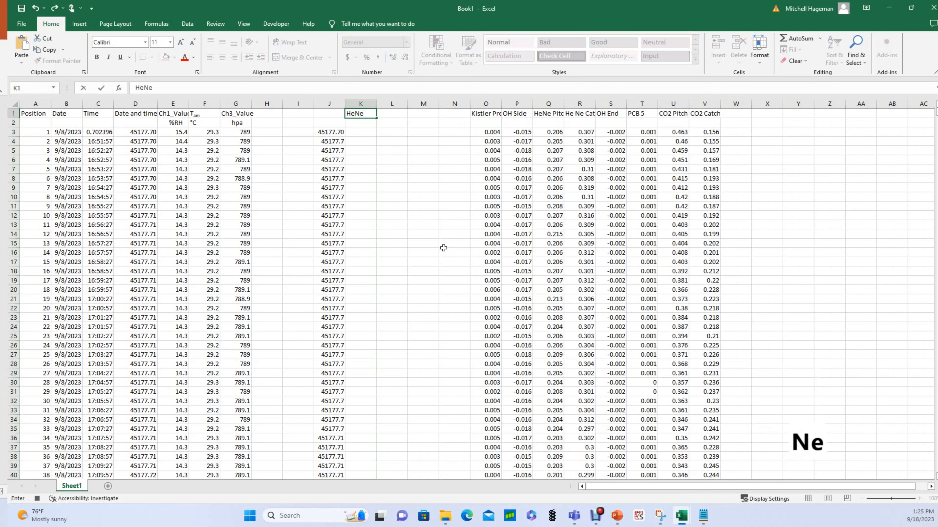
{"action": "type", "text": " Pitch"}
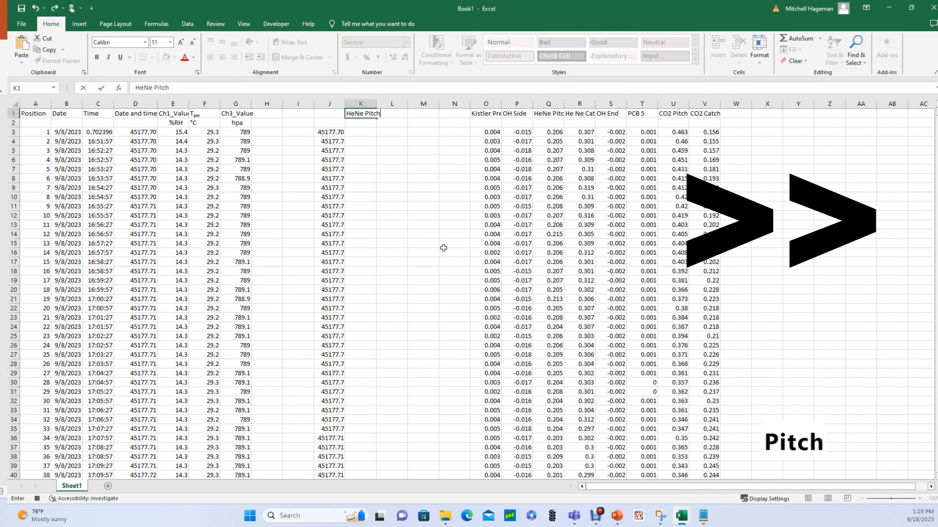
{"action": "key", "text": "Tab"}
{"action": "type", "text": "HeNe Catch"}
{"action": "key", "text": "Tab"}
{"action": "type", "text": "CO2"}
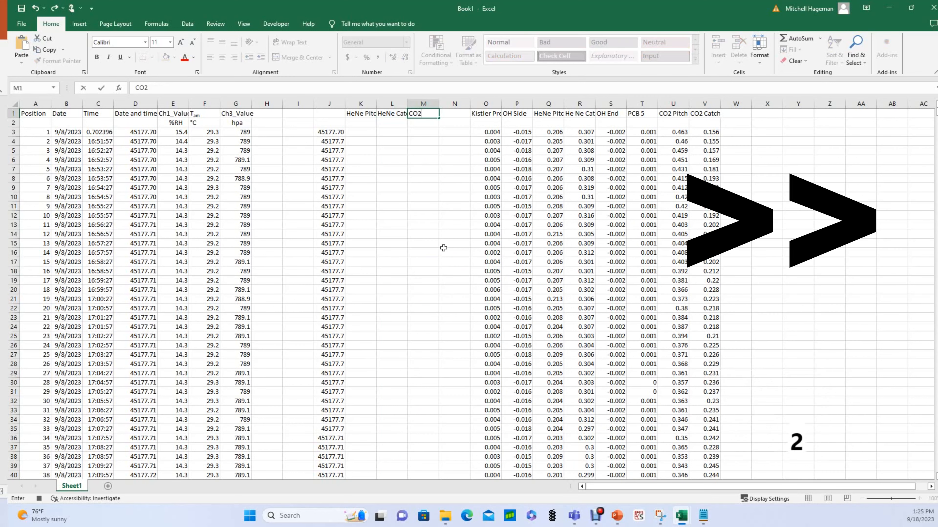
{"action": "type", "text": " Pitch"}
{"action": "key", "text": "Tab"}
{"action": "type", "text": "CO2 Catch"}
{"action": "key", "text": "Return"}
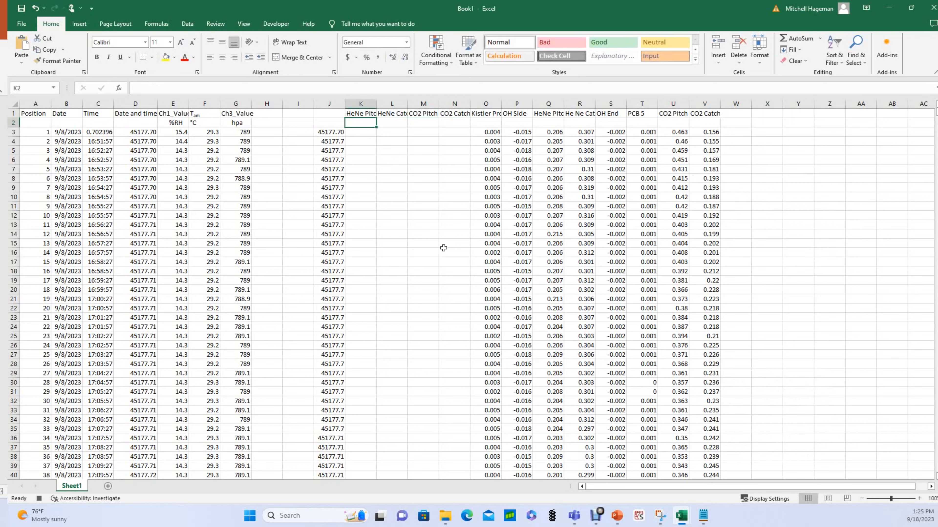
Review the four new header cells in K1:N1.
{"action": "left_click_drag", "start_coordinate": [365, 113], "coordinate": [467, 117]}
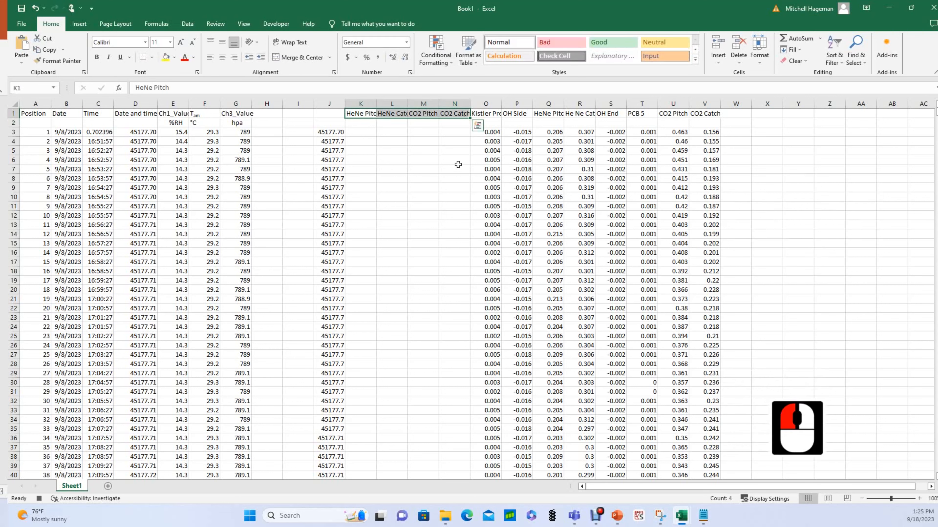
{"action": "left_click", "coordinate": [358, 113]}
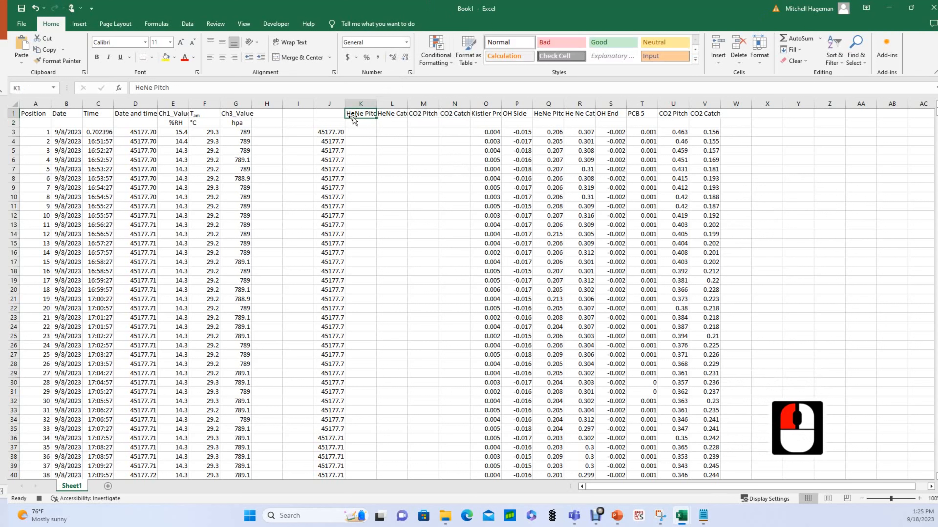
{"action": "left_click", "coordinate": [420, 115]}
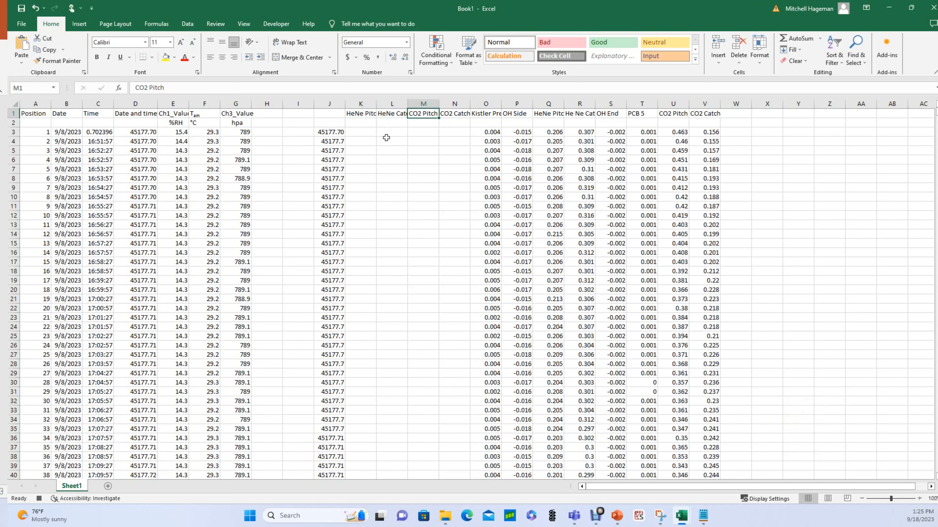
{"action": "left_click", "coordinate": [362, 132]}
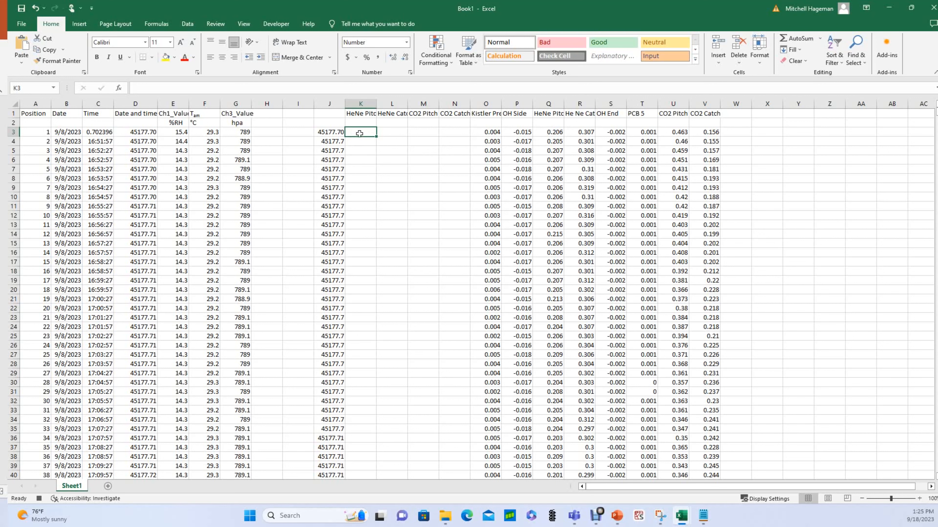
Enter =Q3/Q$3 in K3 to normalize HeNe Pitch to row 3.
{"action": "type", "text": "="}
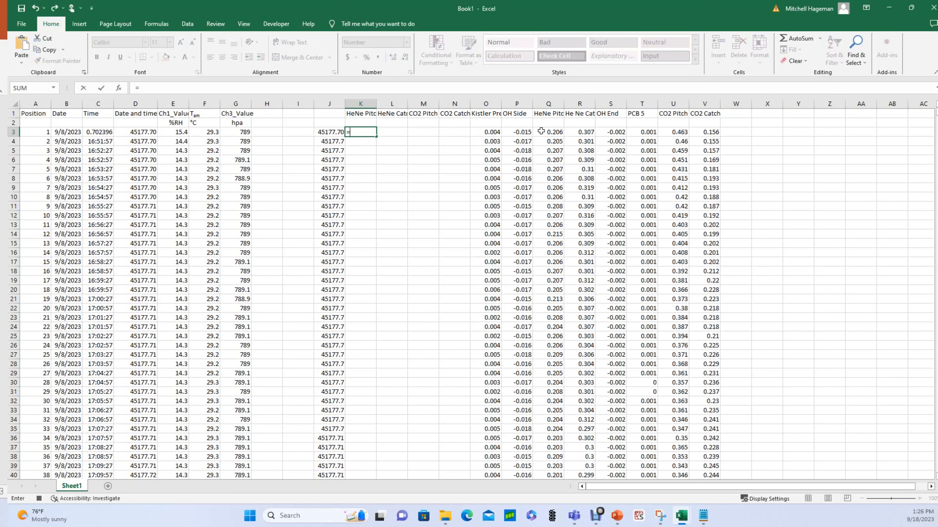
{"action": "left_click", "coordinate": [551, 133]}
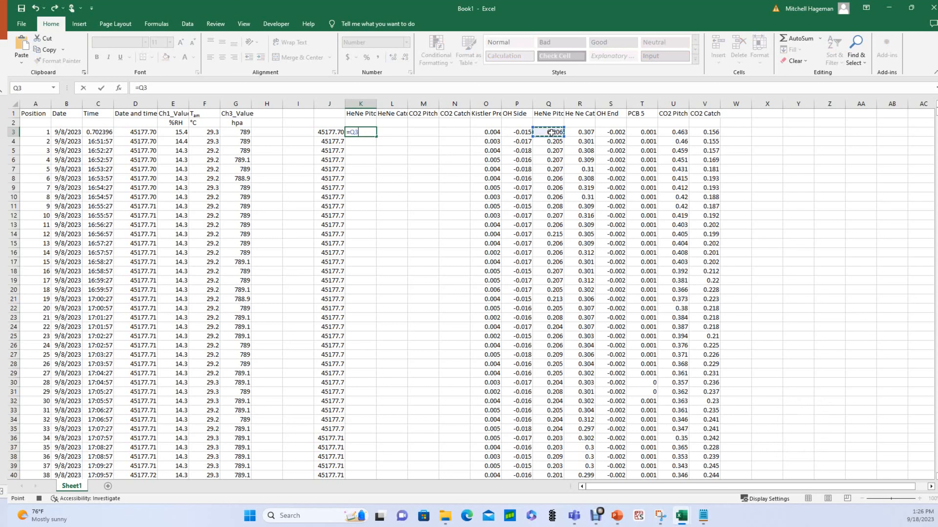
{"action": "left_click", "coordinate": [172, 86]}
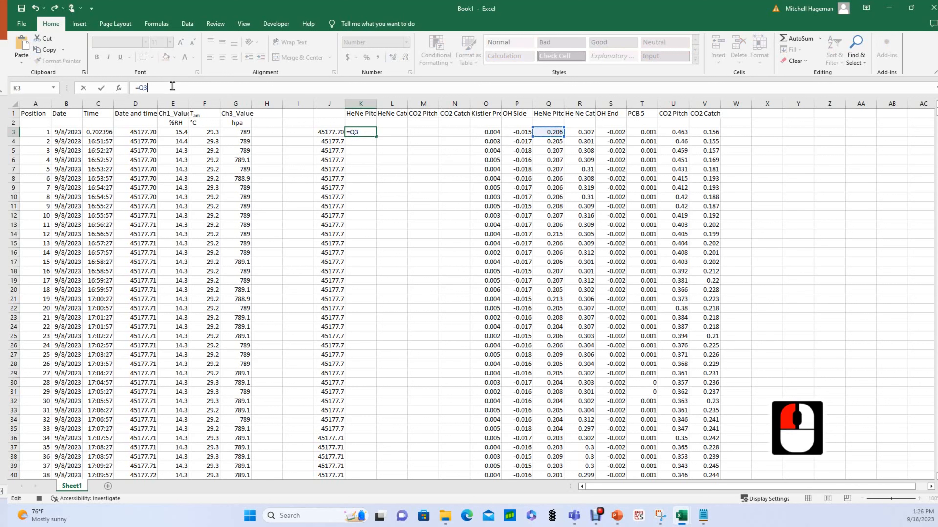
{"action": "type", "text": "/"}
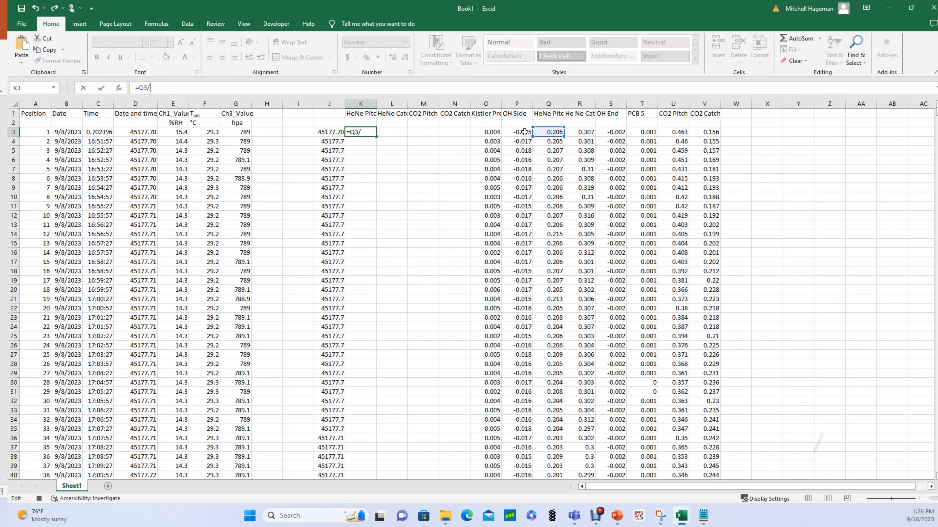
{"action": "left_click", "coordinate": [553, 130]}
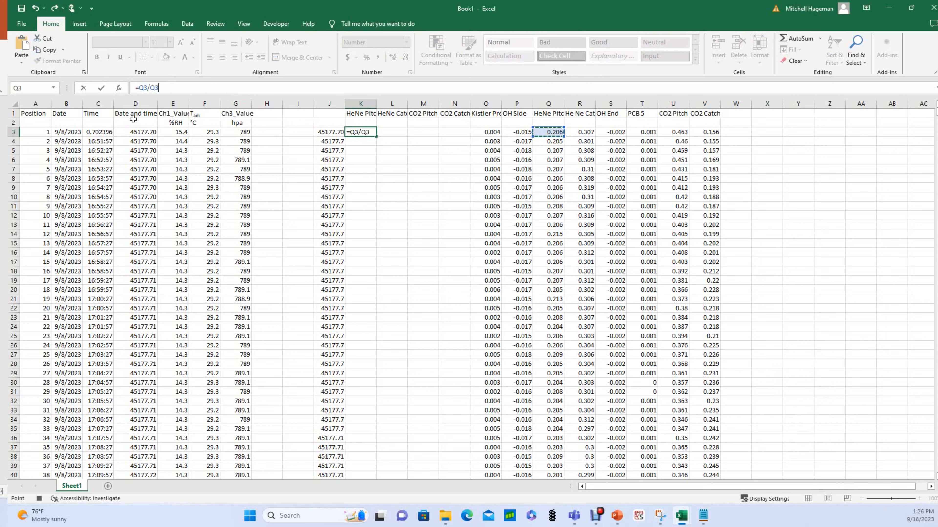
{"action": "double_click", "coordinate": [143, 88]}
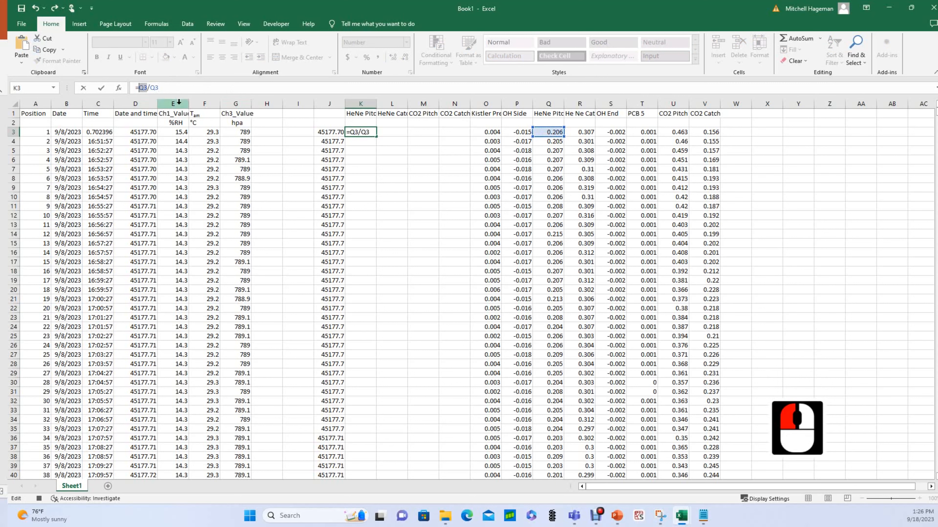
{"action": "left_click", "coordinate": [159, 88]}
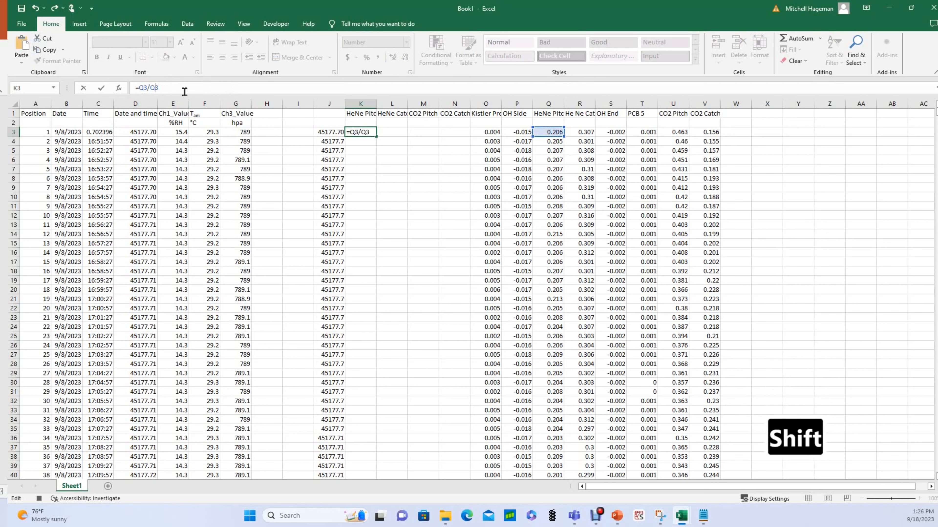
{"action": "type", "text": "$"}
{"action": "key", "text": "Return"}
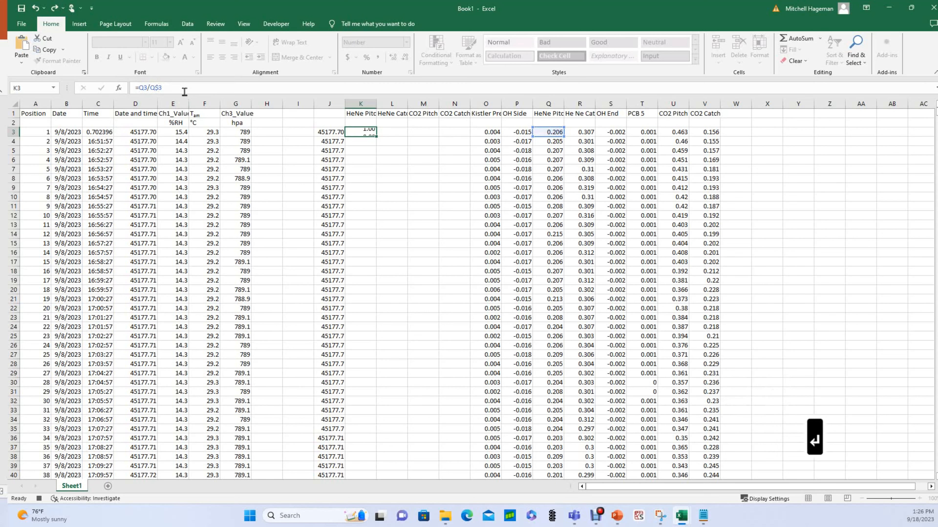
Copy the K3 formula across to L3, giving =R3/R$3 for HeNe Catch.
{"action": "left_click", "coordinate": [358, 132]}
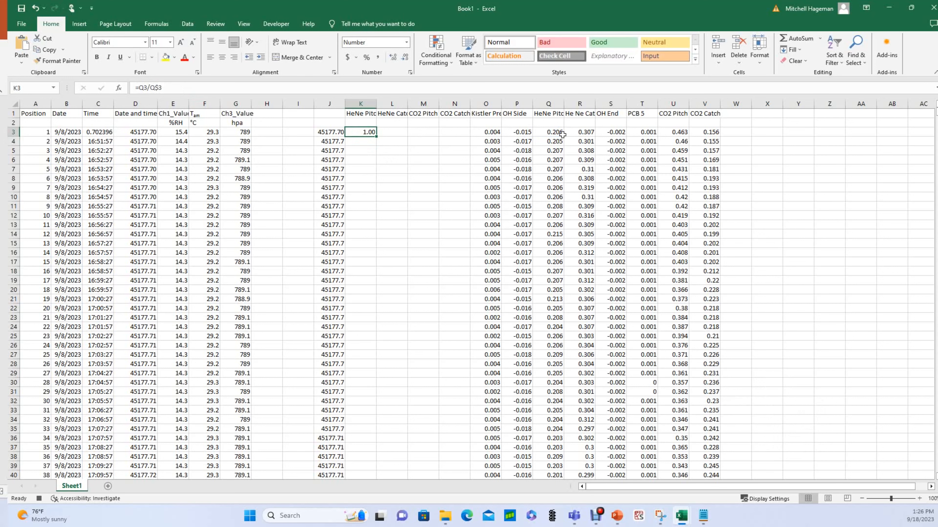
{"action": "left_click_drag", "start_coordinate": [377, 137], "coordinate": [392, 135]}
{"action": "left_click", "coordinate": [385, 133]}
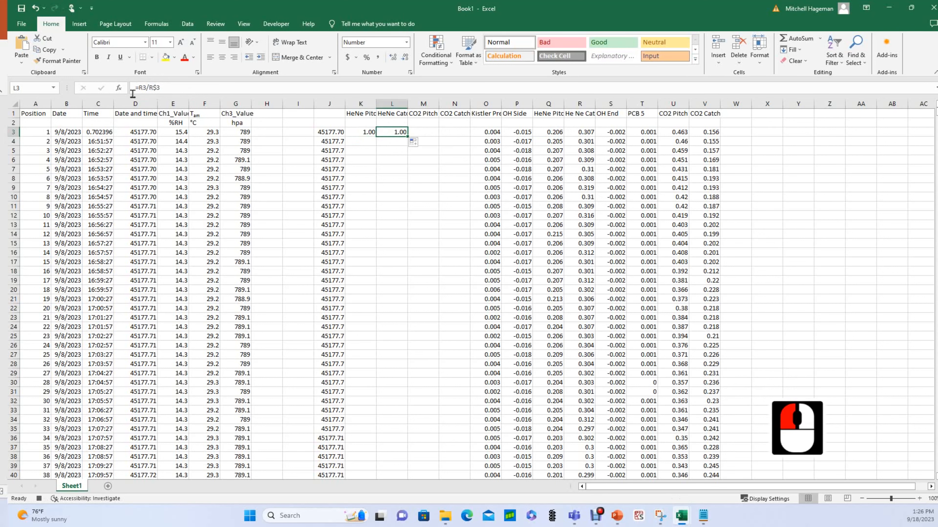
{"action": "double_click", "coordinate": [153, 87]}
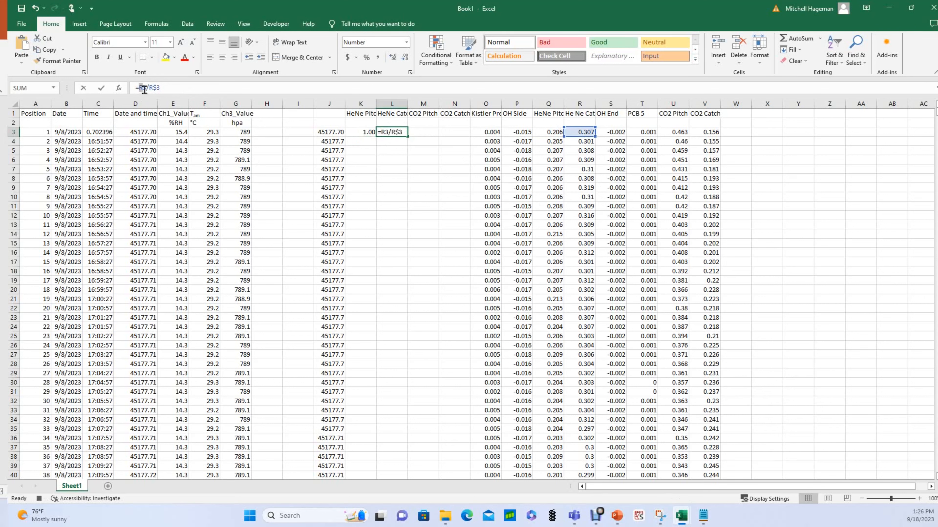
{"action": "left_click", "coordinate": [166, 87]}
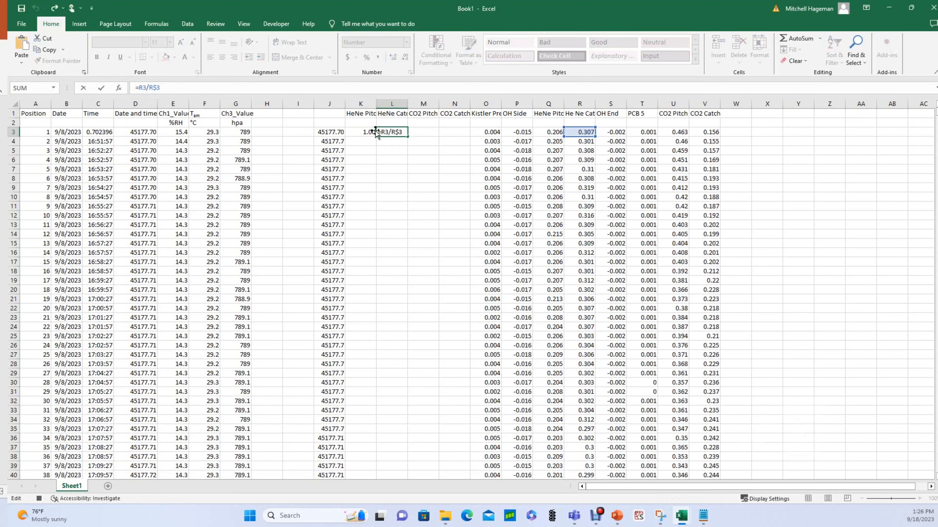
{"action": "left_click", "coordinate": [425, 132]}
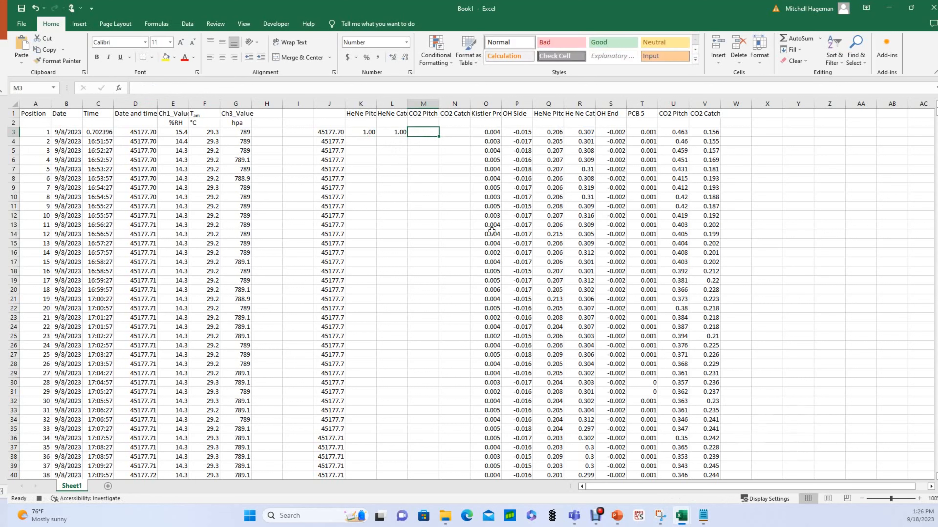
Enter =U3/U$3 in M3 to normalize CO2 Pitch.
{"action": "type", "text": "="}
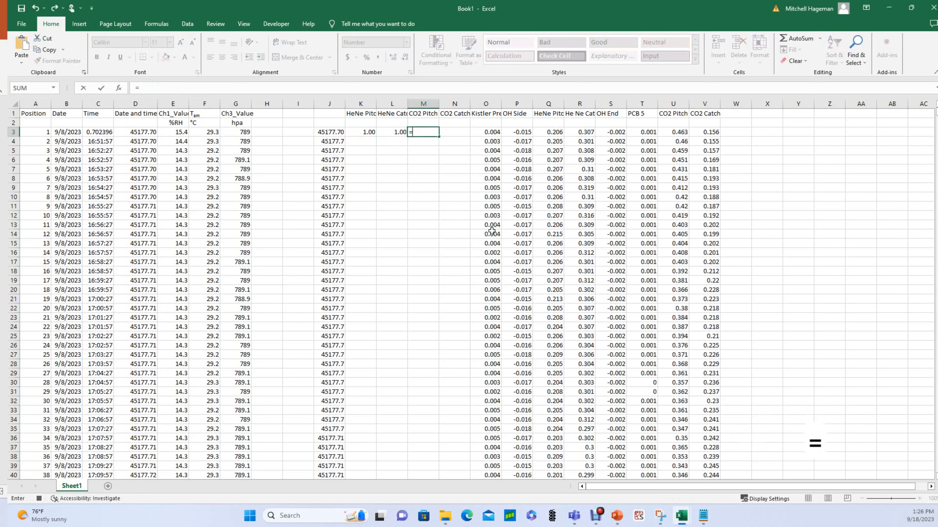
{"action": "left_click", "coordinate": [668, 132]}
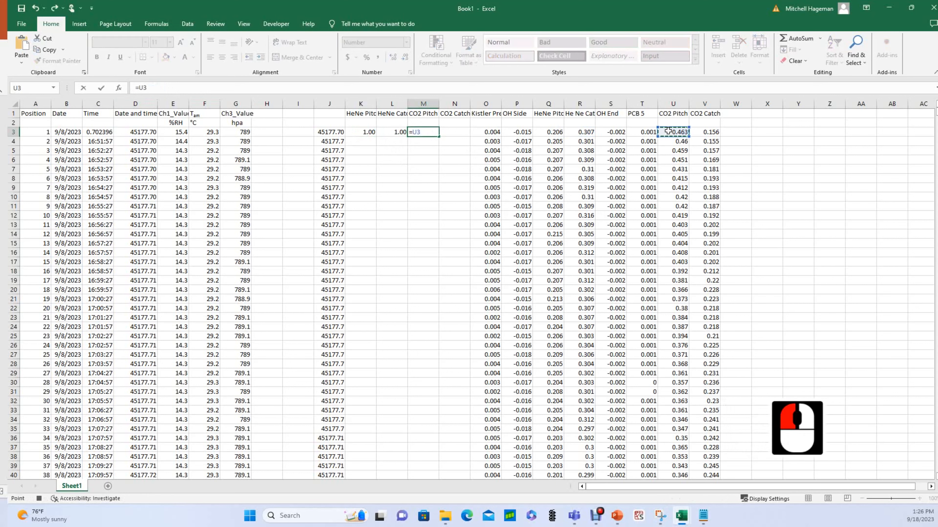
{"action": "type", "text": "/"}
{"action": "left_click", "coordinate": [668, 131]}
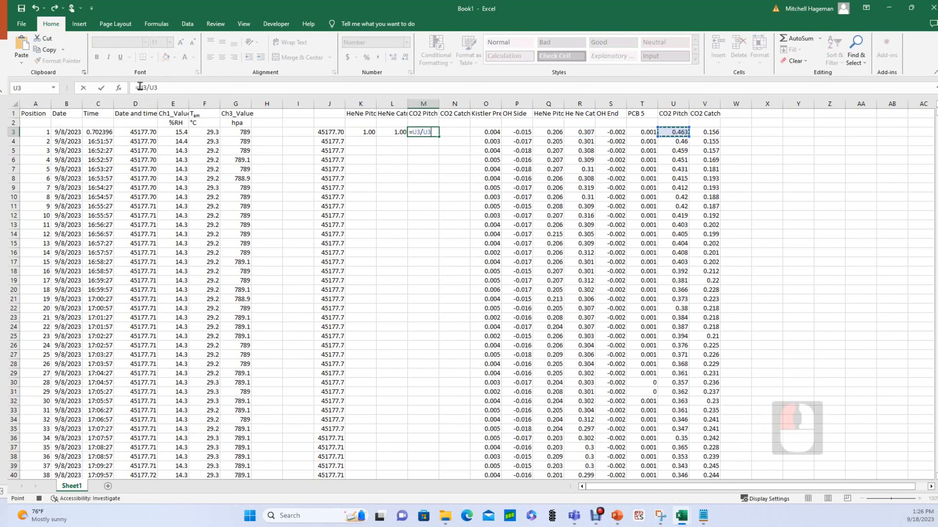
{"action": "left_click", "coordinate": [154, 87]}
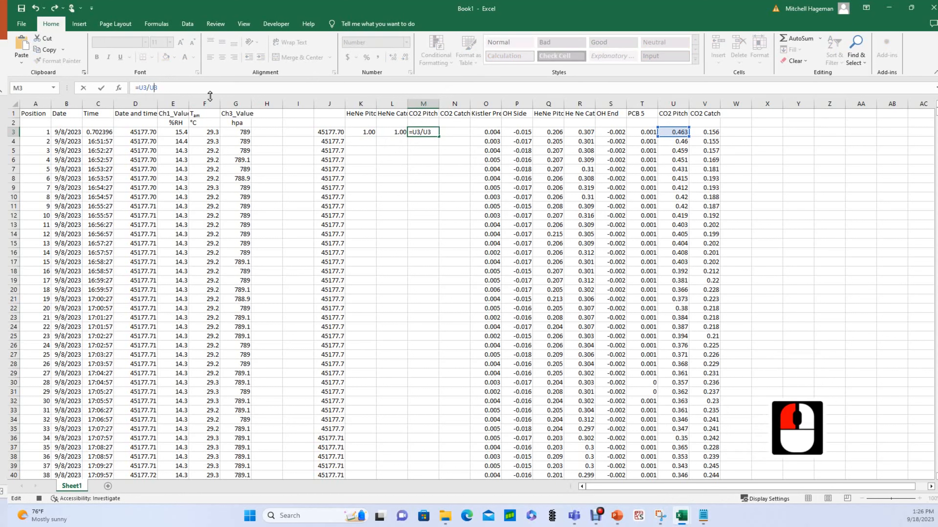
{"action": "type", "text": "$"}
{"action": "key", "text": "Return"}
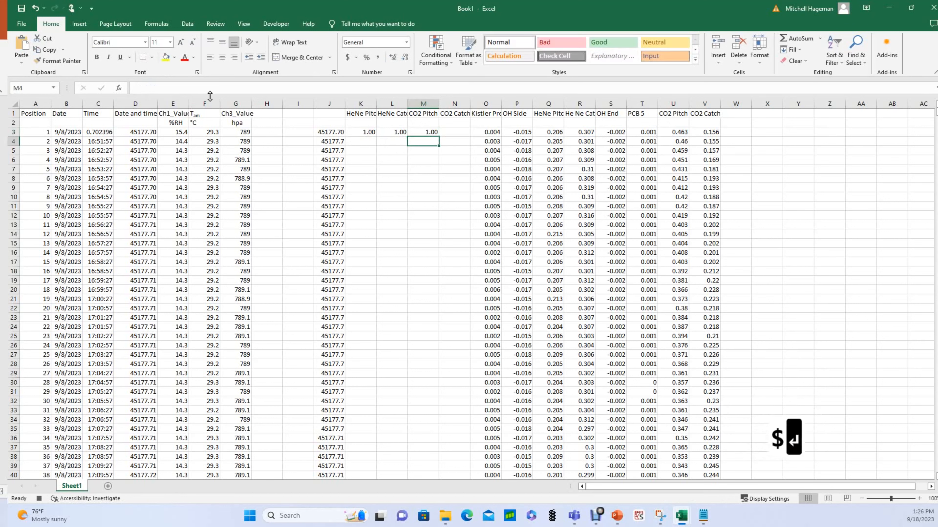
Extend M3 into N3, then fill K3:N3 down all data rows.
{"action": "left_click", "coordinate": [426, 132]}
{"action": "left_click_drag", "start_coordinate": [439, 137], "coordinate": [463, 135]}
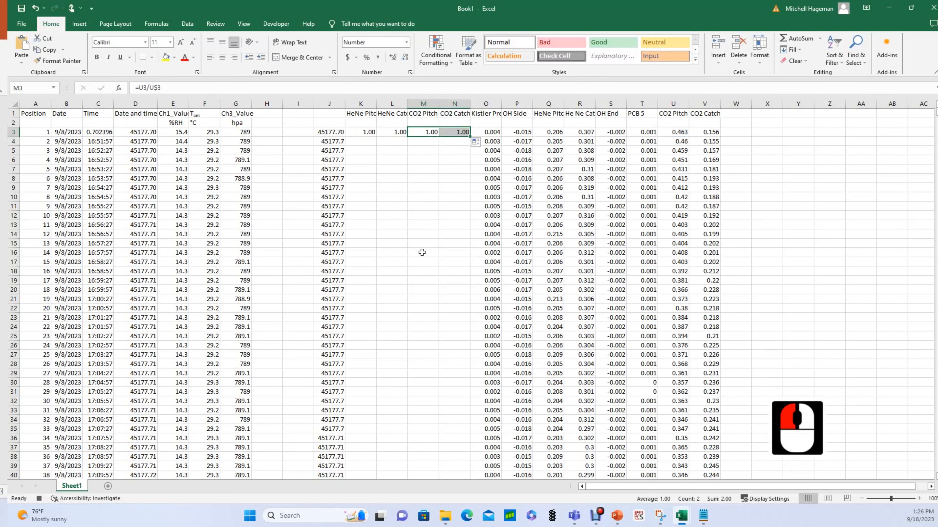
{"action": "left_click", "coordinate": [412, 167]}
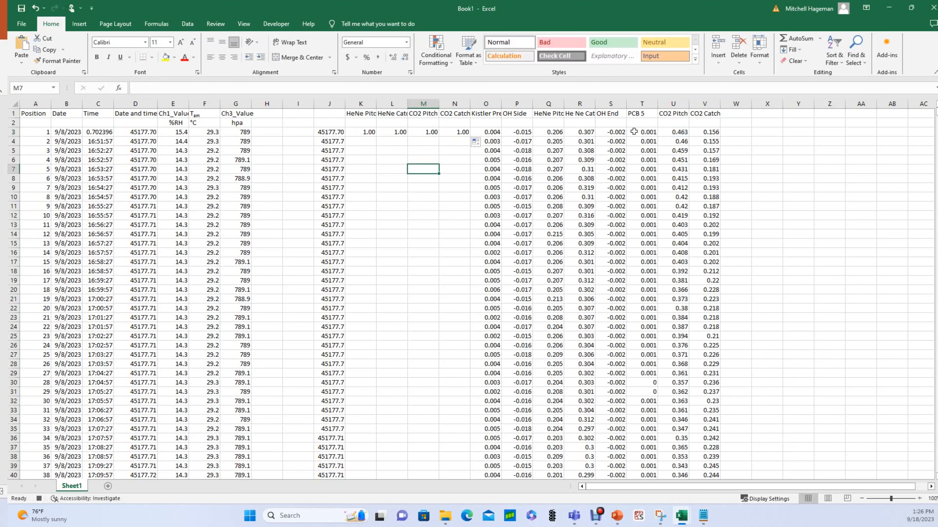
{"action": "left_click_drag", "start_coordinate": [357, 132], "coordinate": [468, 136]}
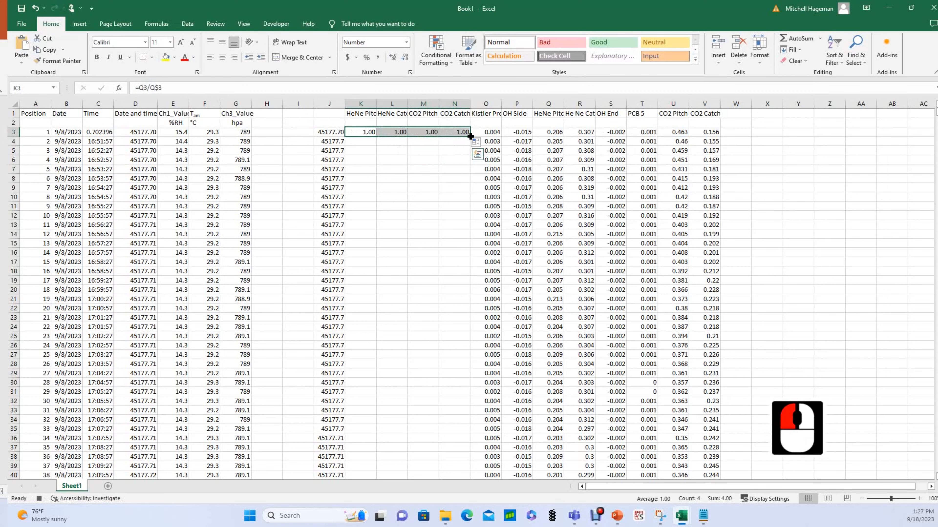
{"action": "double_click", "coordinate": [469, 136]}
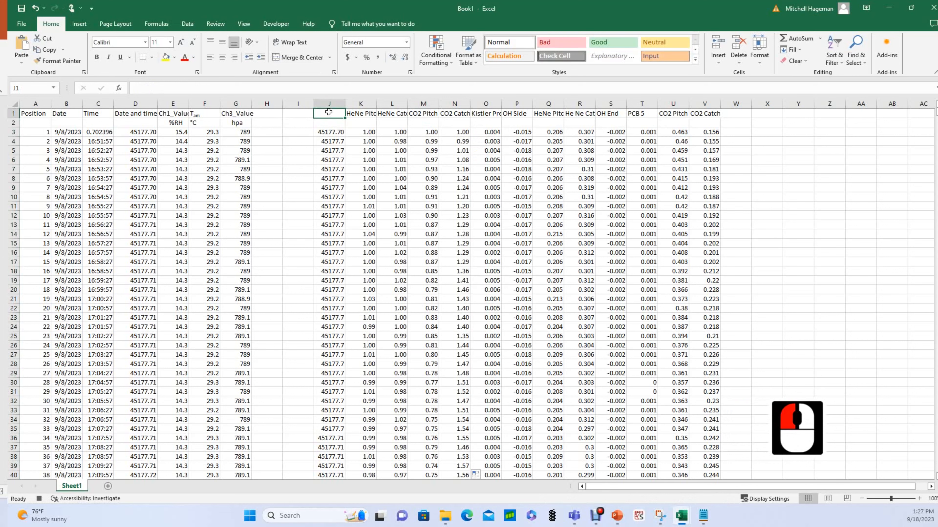
Head J1 'Time and Date' and copy the J1:N1 headers into row 2.
{"action": "type", "text": "Time and Da"}
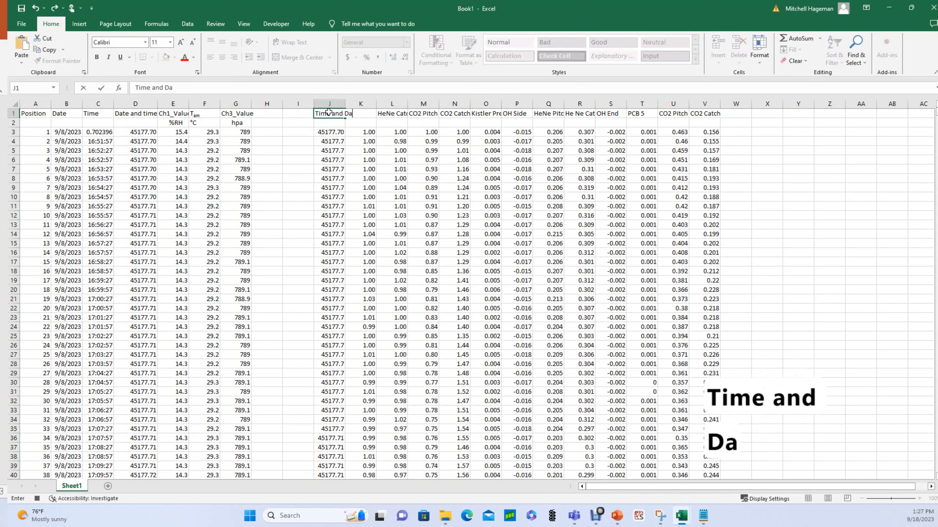
{"action": "type", "text": "te"}
{"action": "key", "text": "ctrl+Return"}
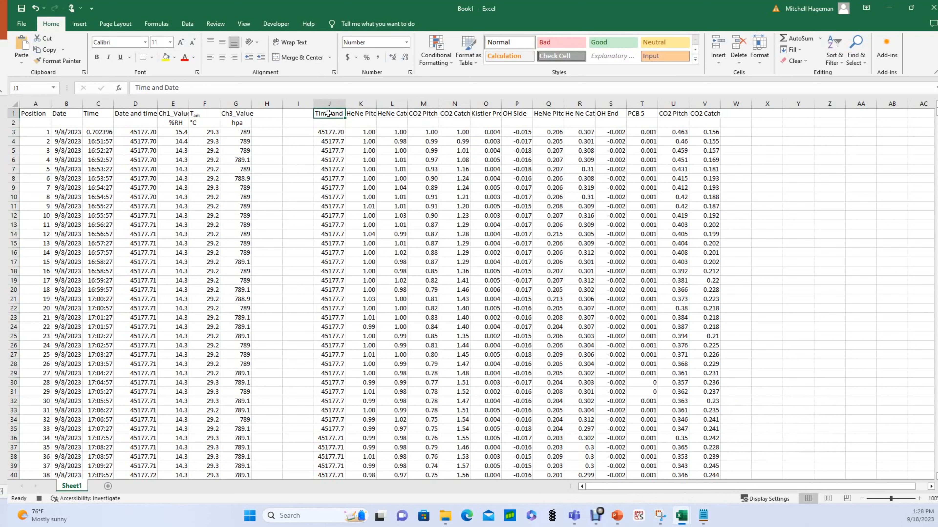
{"action": "left_click_drag", "start_coordinate": [370, 116], "coordinate": [447, 116]}
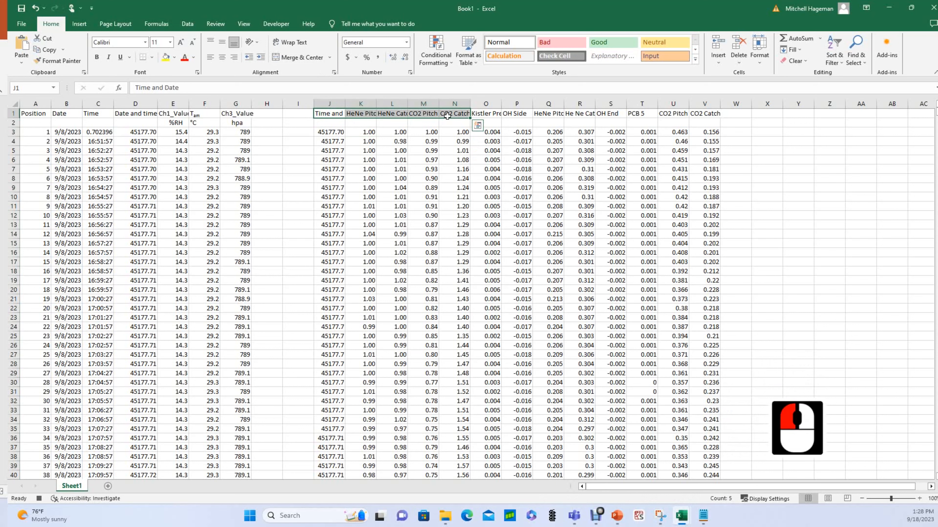
{"action": "key", "text": "ctrl+c"}
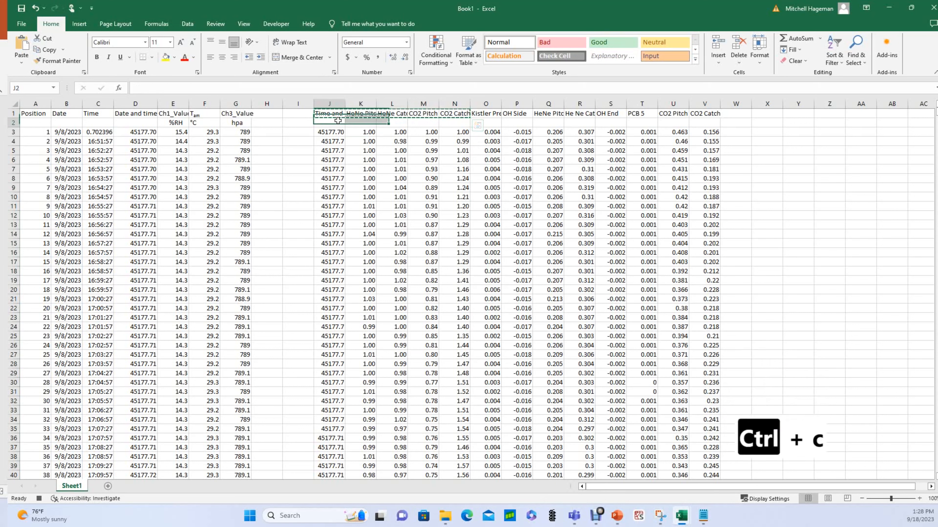
{"action": "left_click", "coordinate": [338, 122]}
{"action": "key", "text": "ctrl+v"}
{"action": "left_click", "coordinate": [393, 160]}
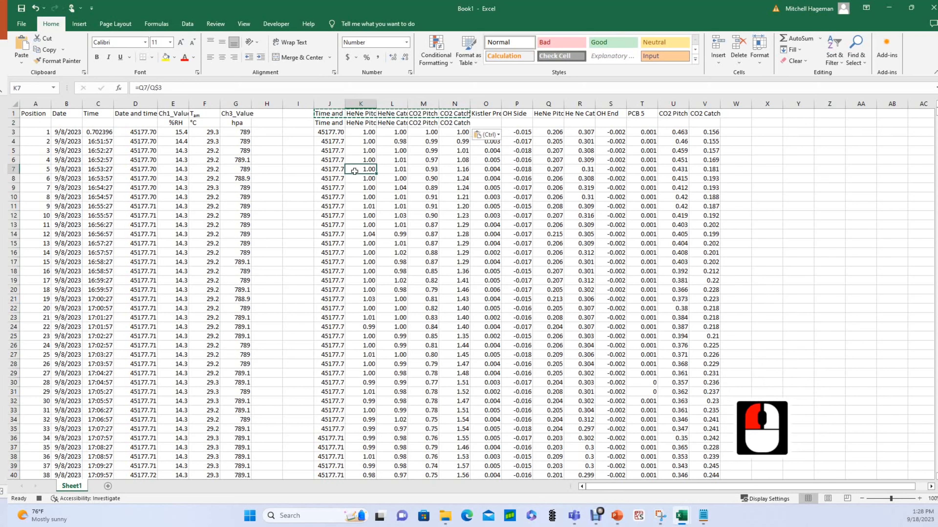
{"action": "key", "text": "Escape"}
Start editing the M2 header, placing the cursor before the 2 in CO2.
{"action": "left_click", "coordinate": [398, 177]}
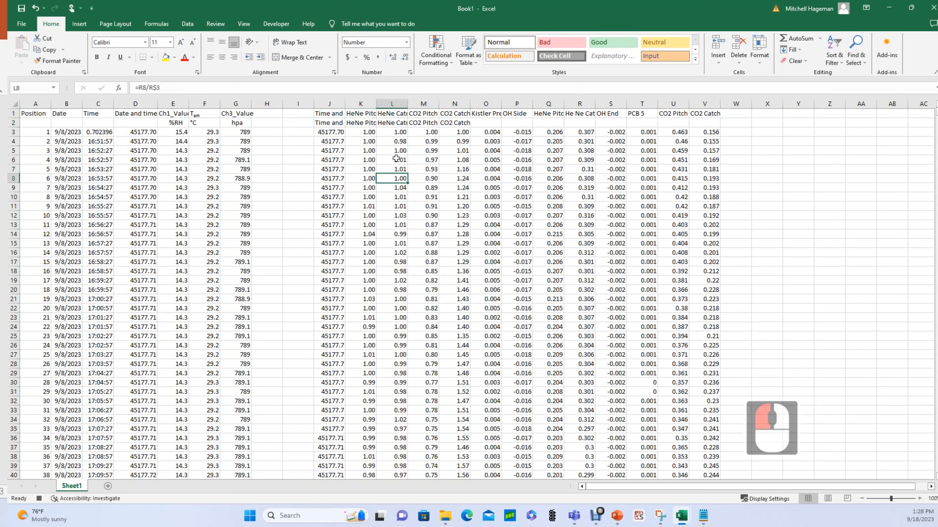
{"action": "left_click", "coordinate": [418, 123]}
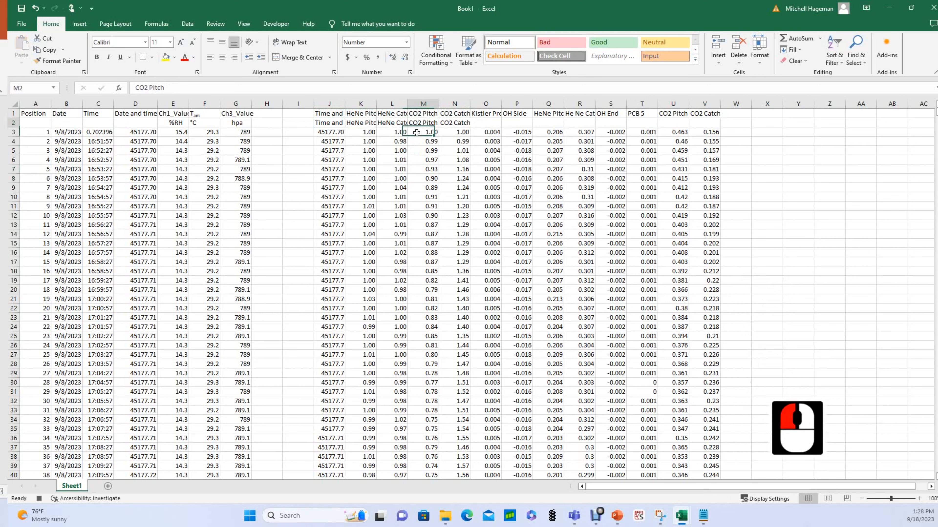
{"action": "left_click", "coordinate": [149, 88]}
{"action": "left_click", "coordinate": [146, 87]}
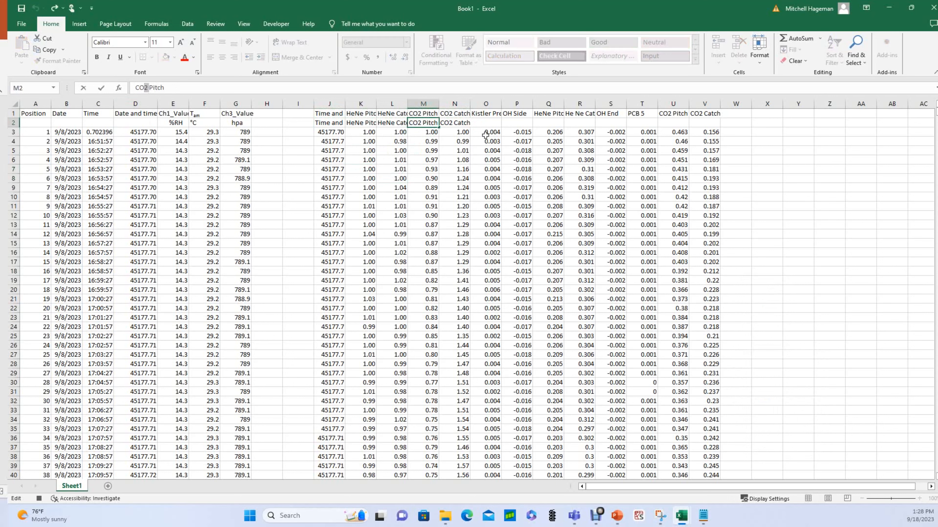
{"action": "left_click", "coordinate": [80, 24]}
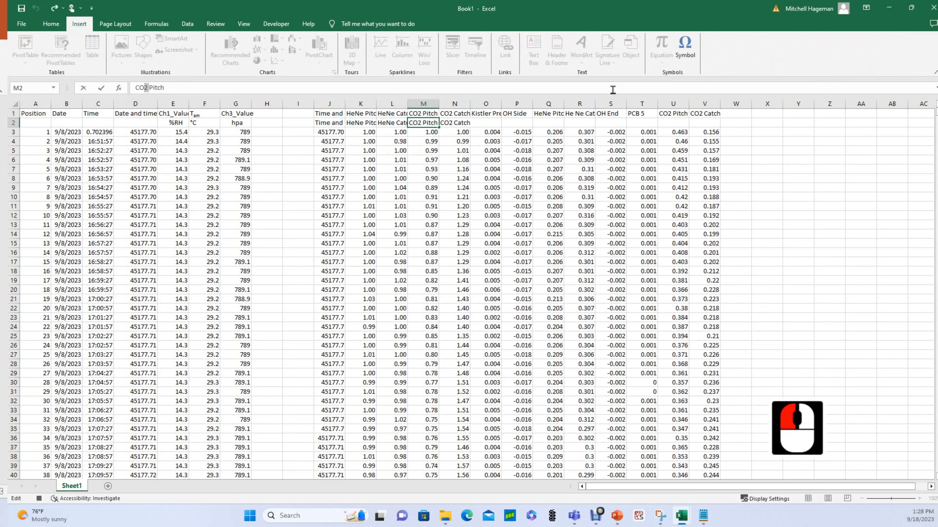
Insert Subscript Two from the Superscripts and Subscripts symbol set so M2 reads CO₂ Pitch.
{"action": "left_click", "coordinate": [684, 46]}
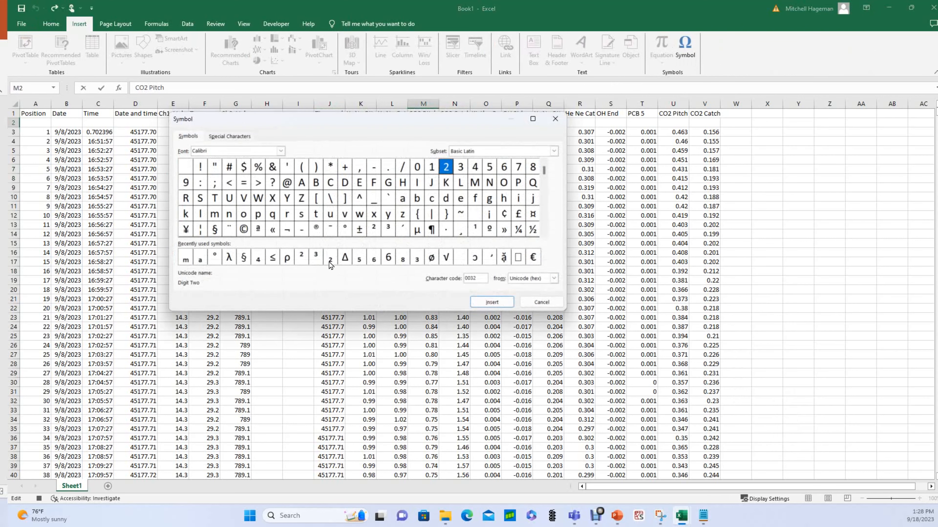
{"action": "left_click", "coordinate": [475, 153]}
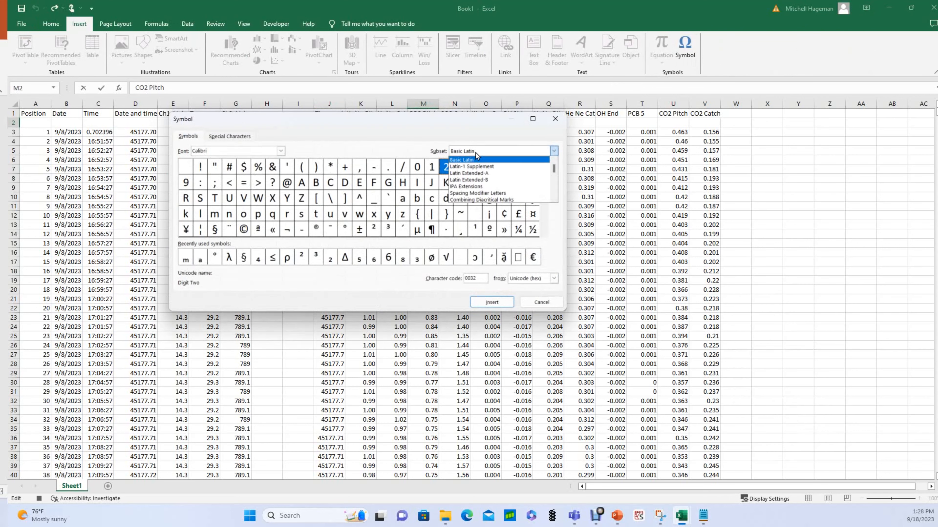
{"action": "type", "text": "super"}
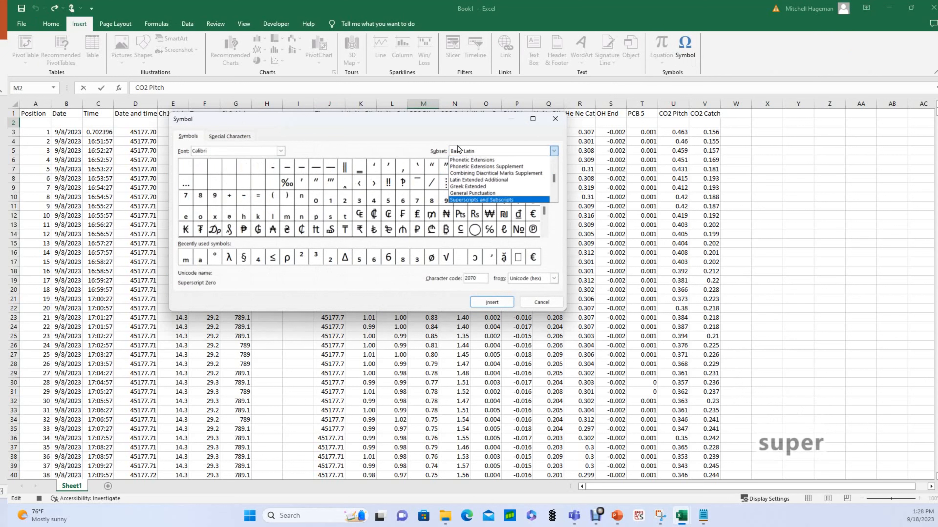
{"action": "left_click", "coordinate": [458, 200]}
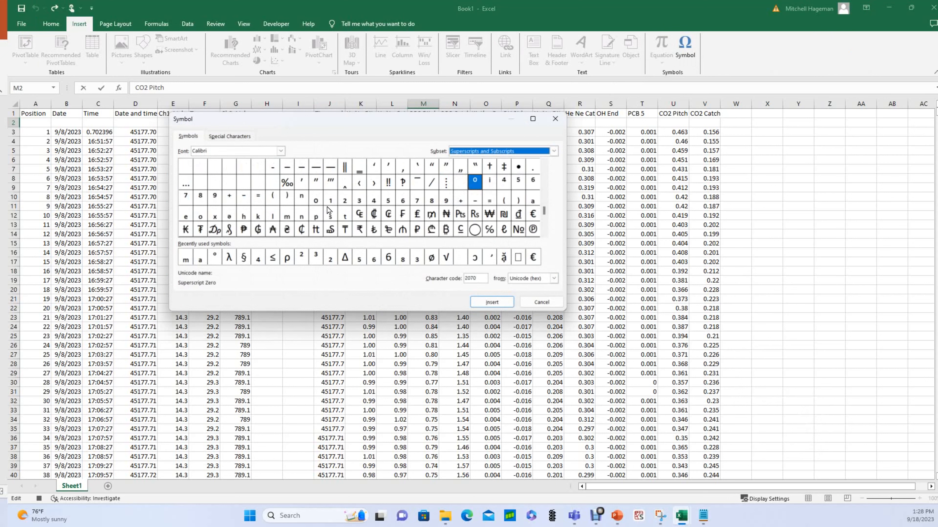
{"action": "left_click", "coordinate": [345, 200]}
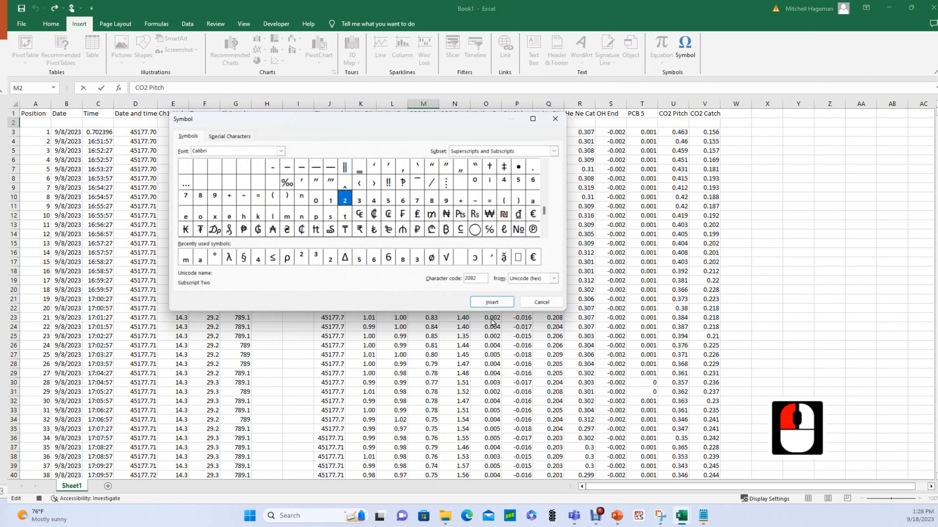
{"action": "left_click", "coordinate": [491, 302]}
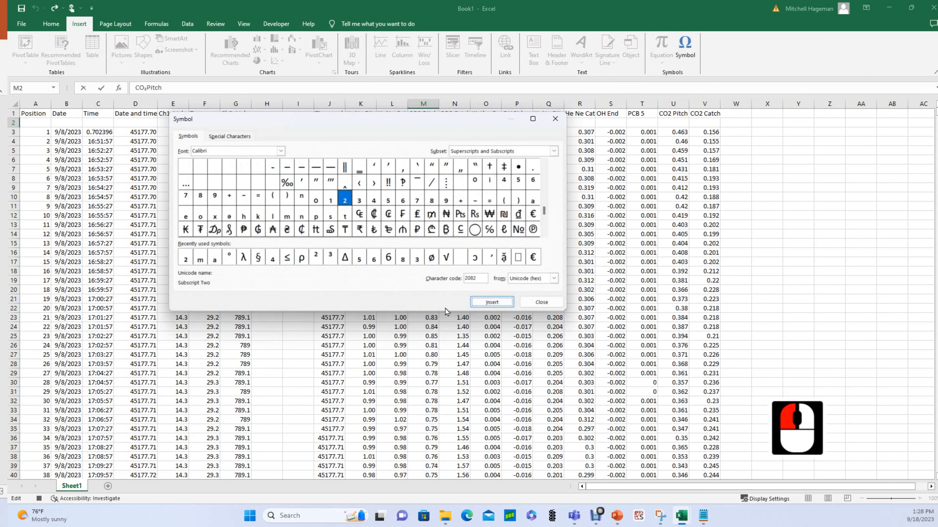
{"action": "left_click", "coordinate": [541, 302]}
{"action": "left_click", "coordinate": [145, 87]}
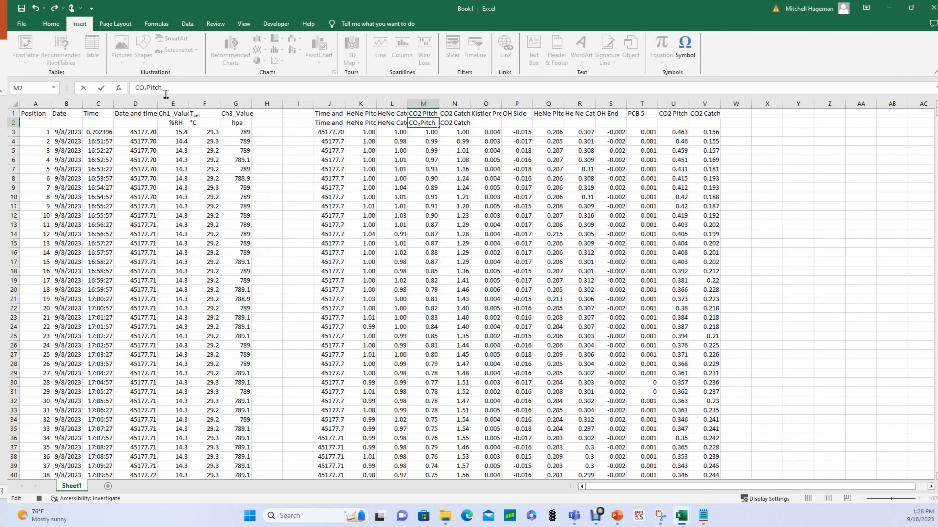
{"action": "left_click", "coordinate": [450, 126]}
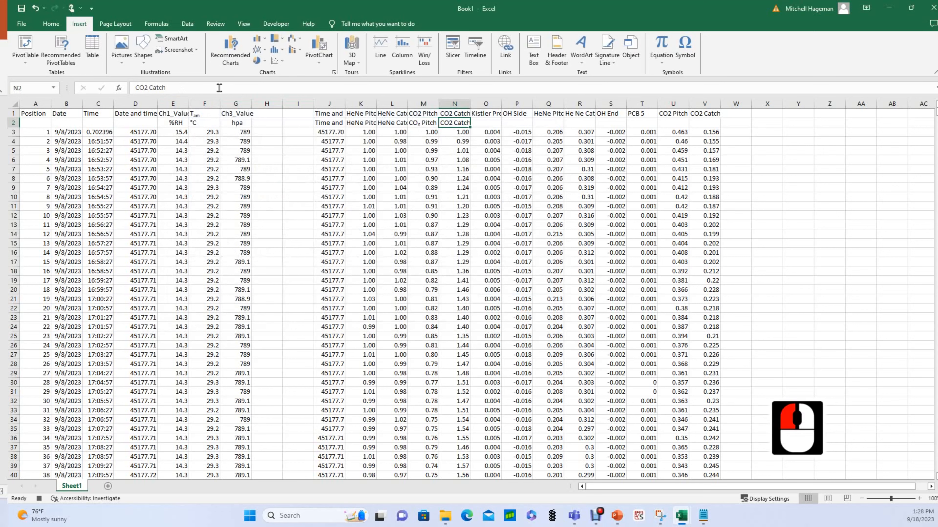
Insert the recently used subscript two into N2 so it reads CO₂ Catch.
{"action": "left_click", "coordinate": [146, 89]}
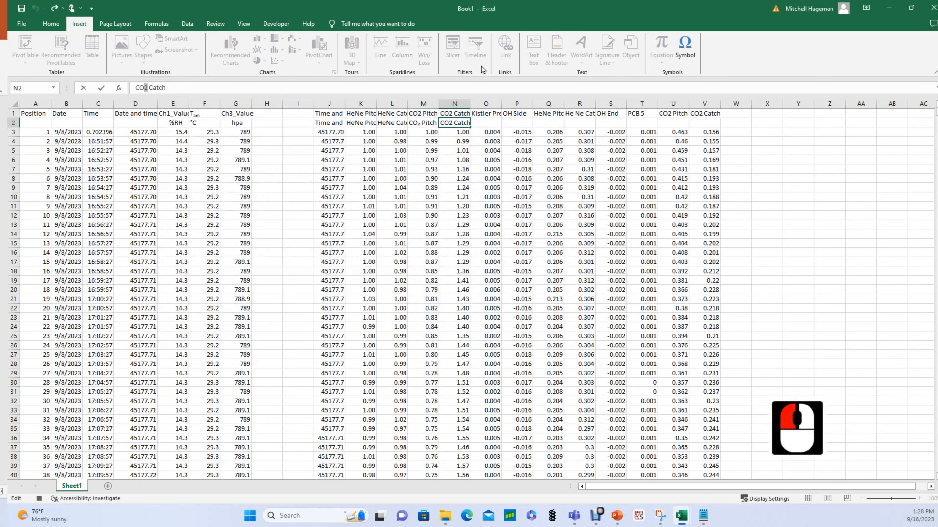
{"action": "left_click", "coordinate": [684, 48]}
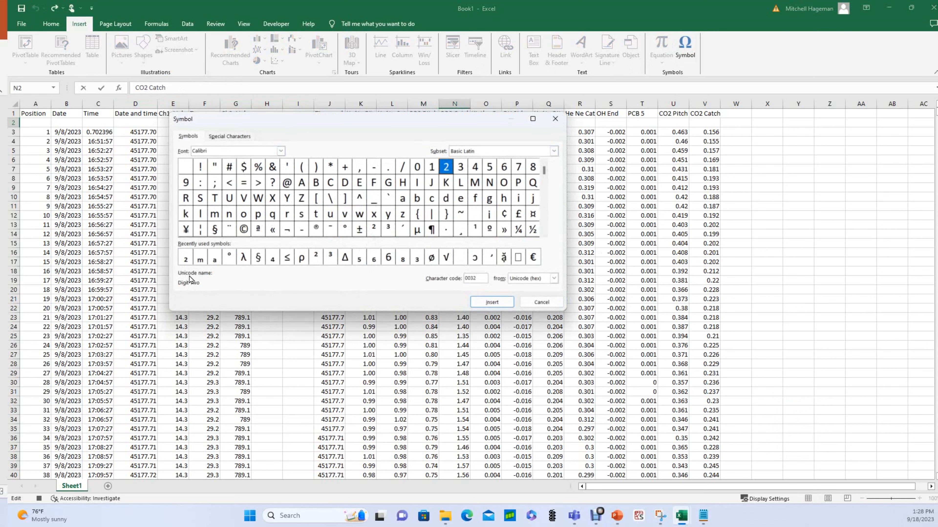
{"action": "left_click", "coordinate": [185, 259]}
{"action": "left_click", "coordinate": [491, 302]}
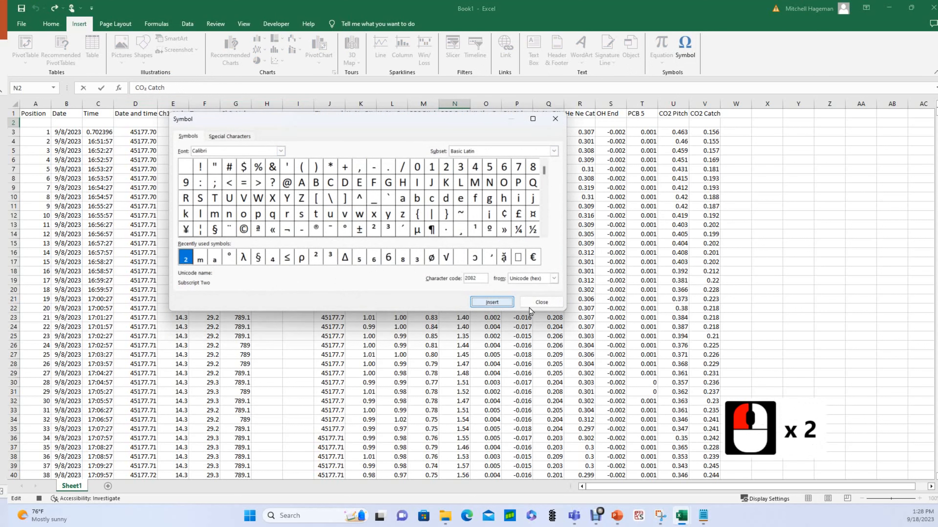
{"action": "left_click", "coordinate": [541, 302]}
{"action": "left_click", "coordinate": [483, 335]}
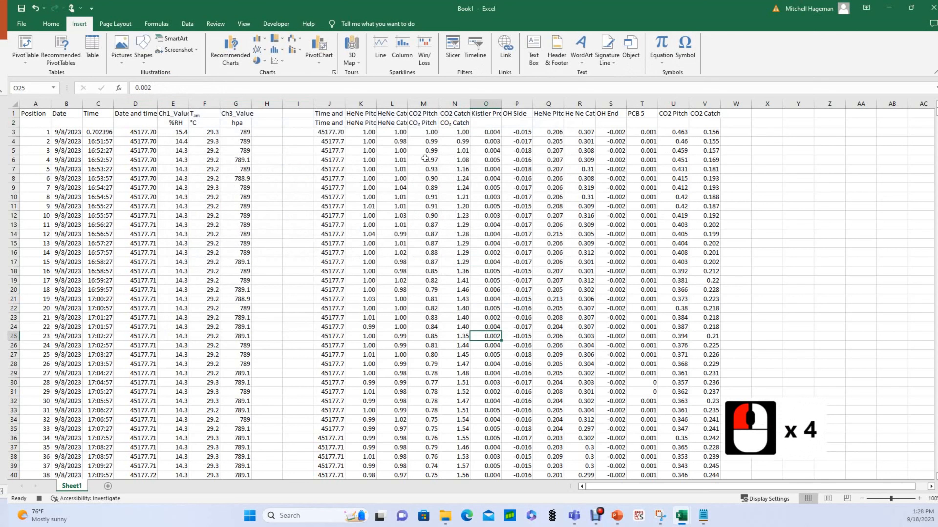
Select J2:N2 down to the last data row and insert a Scatter with Straight Lines chart.
{"action": "left_click_drag", "start_coordinate": [314, 124], "coordinate": [450, 121]}
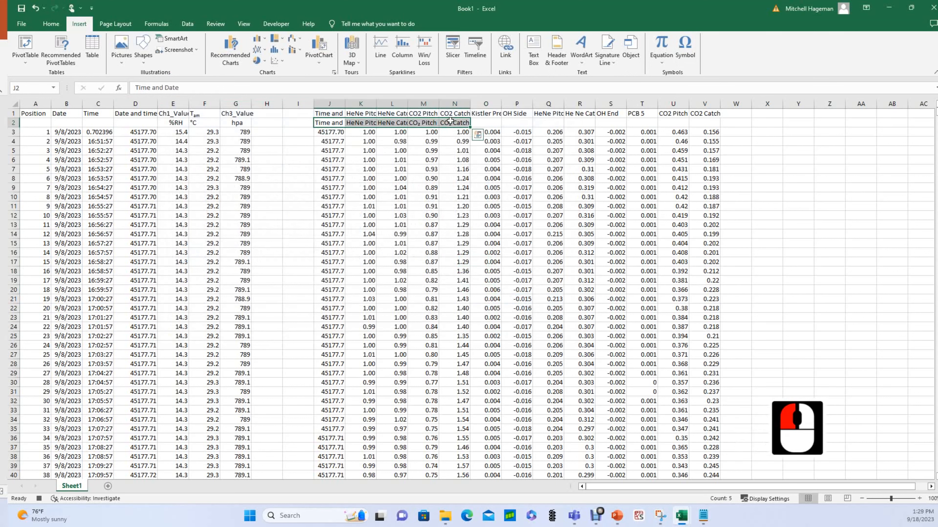
{"action": "left_click_drag", "start_coordinate": [329, 123], "coordinate": [453, 122]}
{"action": "key", "text": "ctrl+shift+Down"}
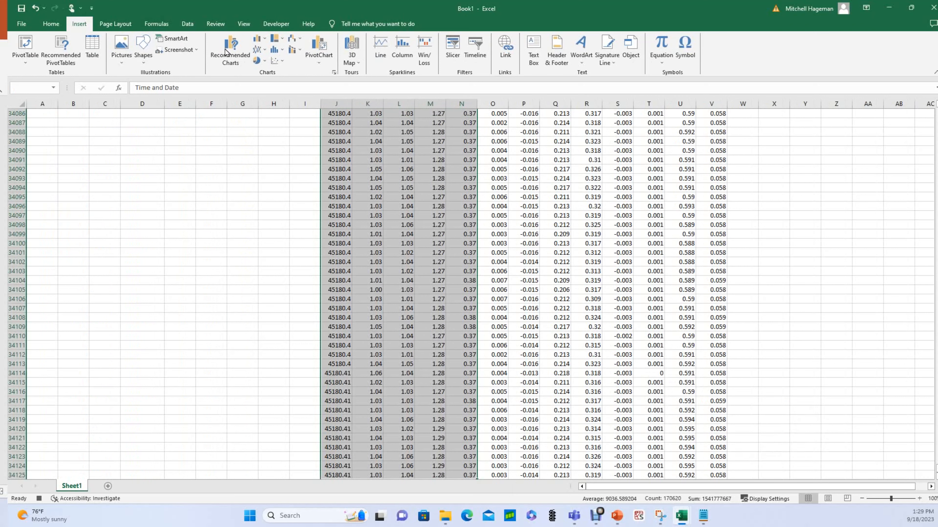
{"action": "left_click", "coordinate": [284, 63]}
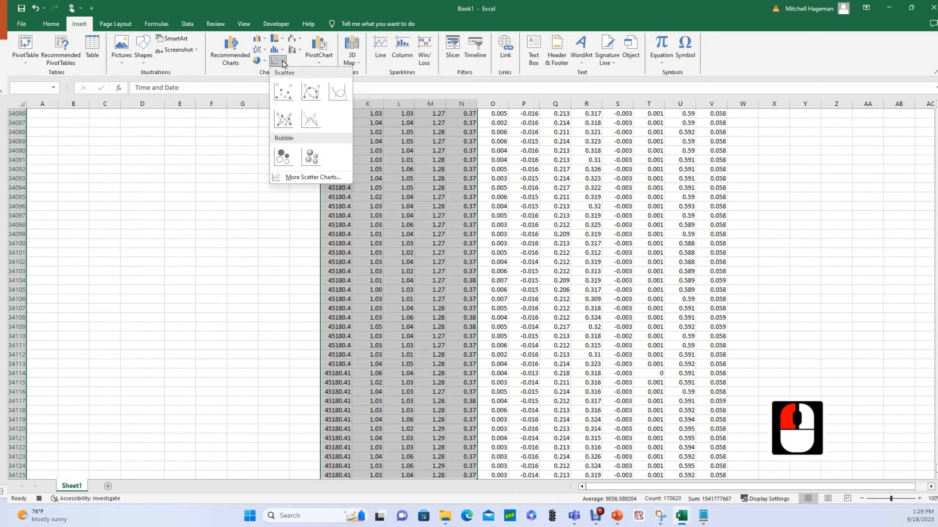
{"action": "left_click", "coordinate": [308, 122]}
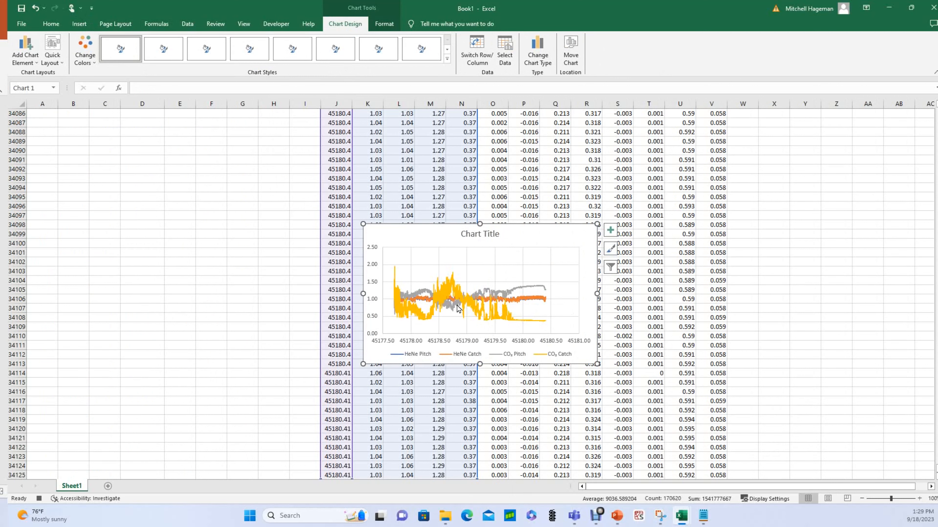
Drag the chart's upper-left and lower-right corners to enlarge it, then return to N2.
{"action": "left_click_drag", "start_coordinate": [363, 224], "coordinate": [373, 202]}
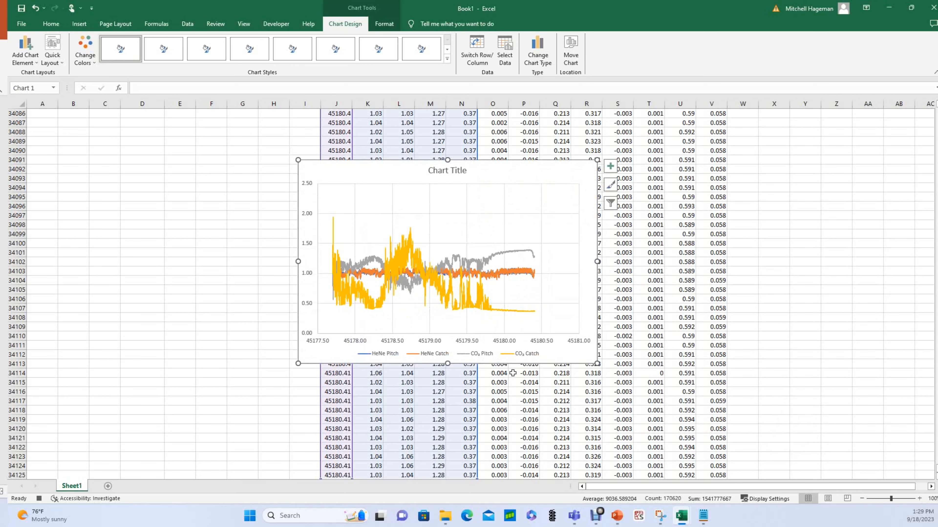
{"action": "left_click_drag", "start_coordinate": [597, 364], "coordinate": [682, 438]}
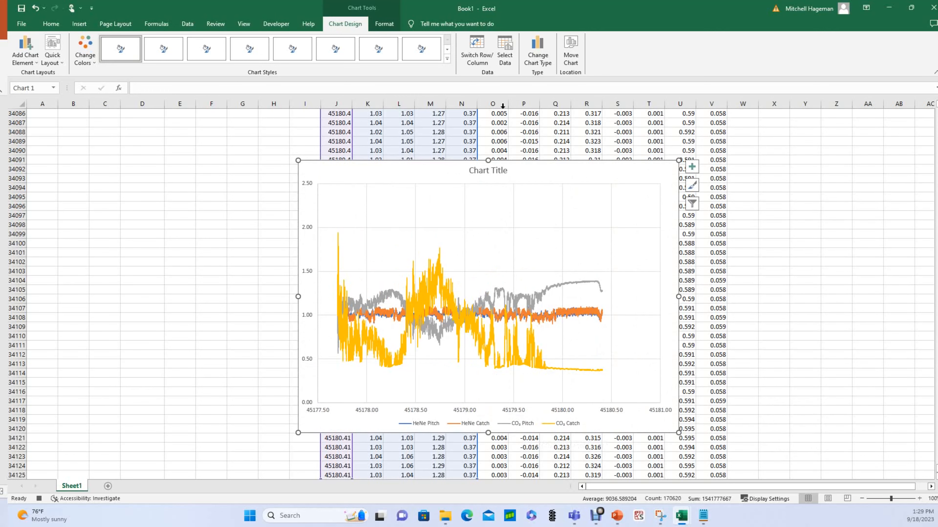
{"action": "left_click", "coordinate": [495, 138]}
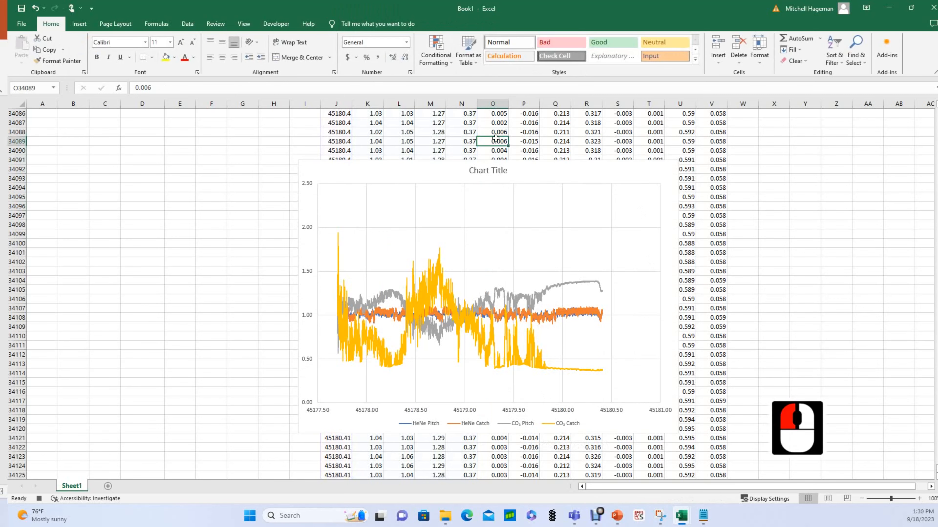
{"action": "left_click", "coordinate": [495, 138]}
{"action": "key", "text": "ctrl+Up"}
{"action": "scroll", "coordinate": [462, 127], "scroll_direction": "up", "scroll_amount": 8}
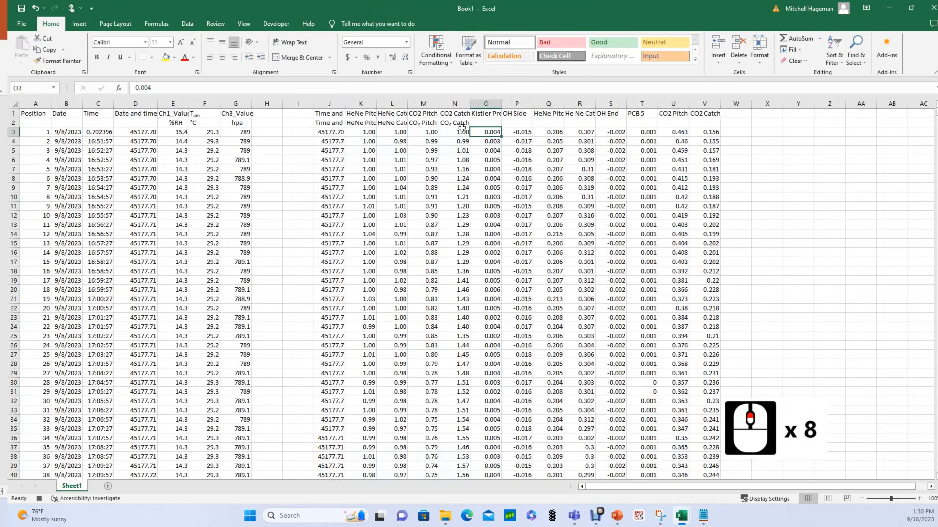
{"action": "left_click", "coordinate": [455, 122]}
Retype N2's ₂ as a plain 2 formatted Subscript, then select column O from O25 down.
{"action": "left_click", "coordinate": [147, 87]}
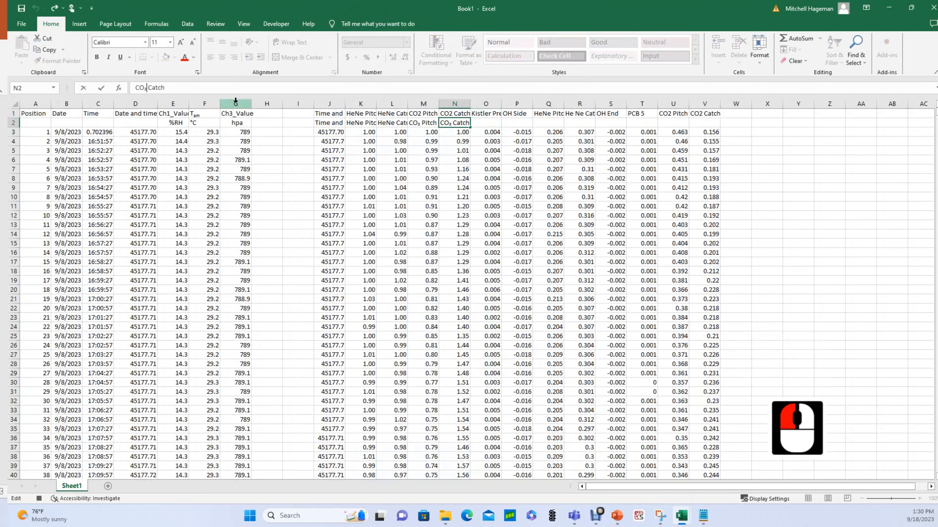
{"action": "key", "text": "BackSpace"}
{"action": "type", "text": "2"}
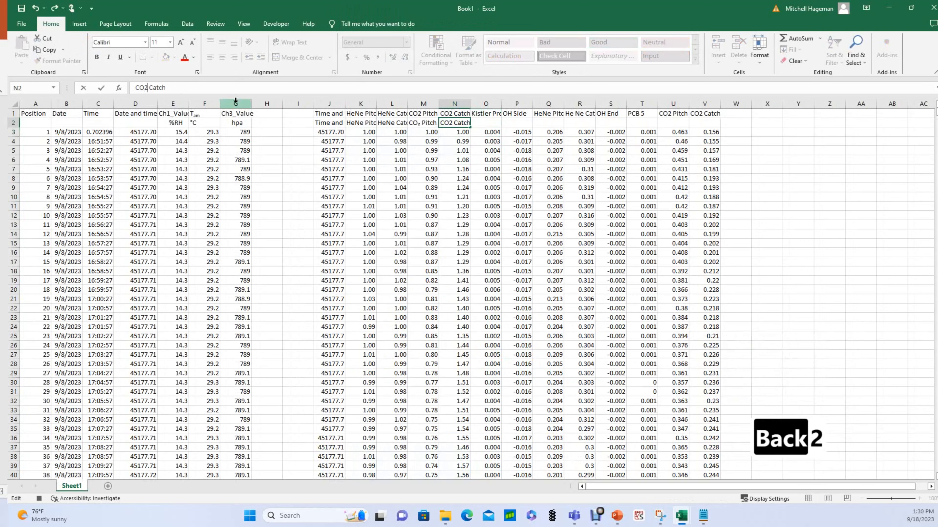
{"action": "left_click_drag", "start_coordinate": [149, 87], "coordinate": [144, 88]}
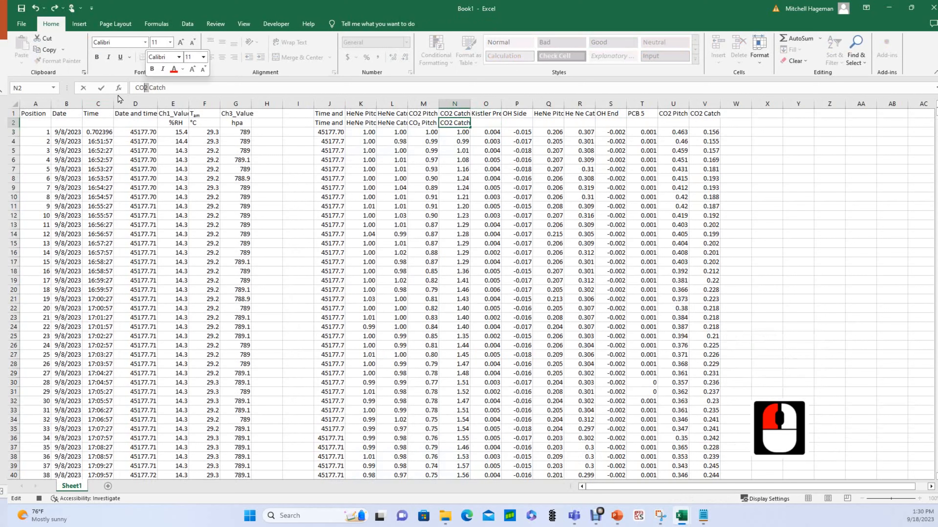
{"action": "left_click", "coordinate": [198, 72]}
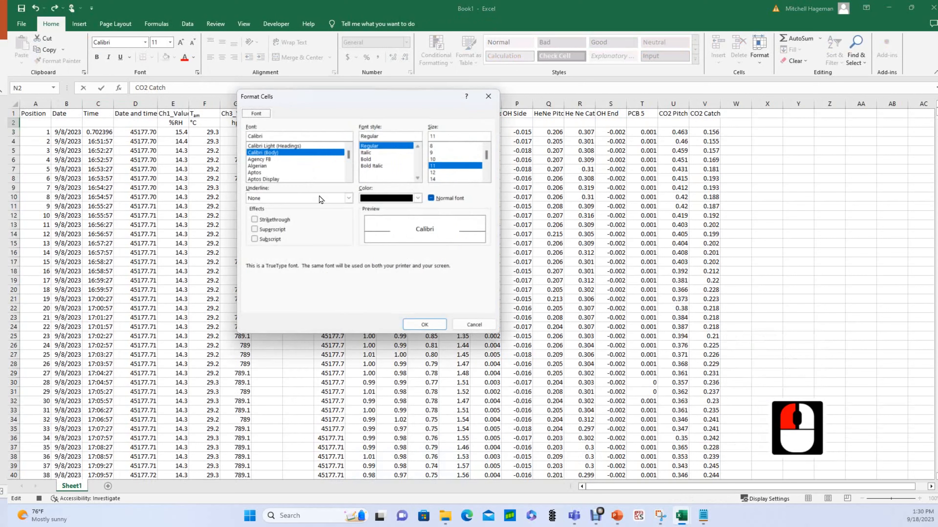
{"action": "left_click", "coordinate": [255, 239]}
{"action": "left_click", "coordinate": [424, 324]}
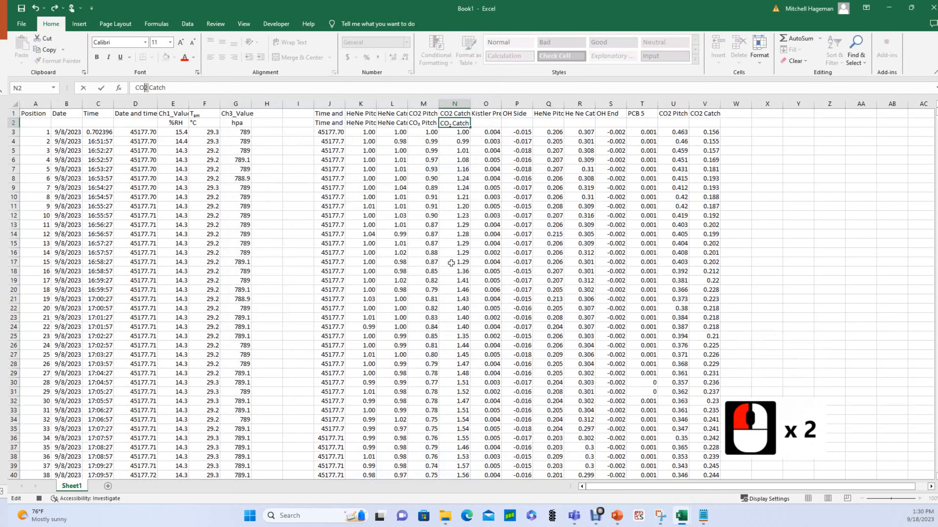
{"action": "left_click", "coordinate": [444, 143]}
{"action": "left_click", "coordinate": [453, 124]}
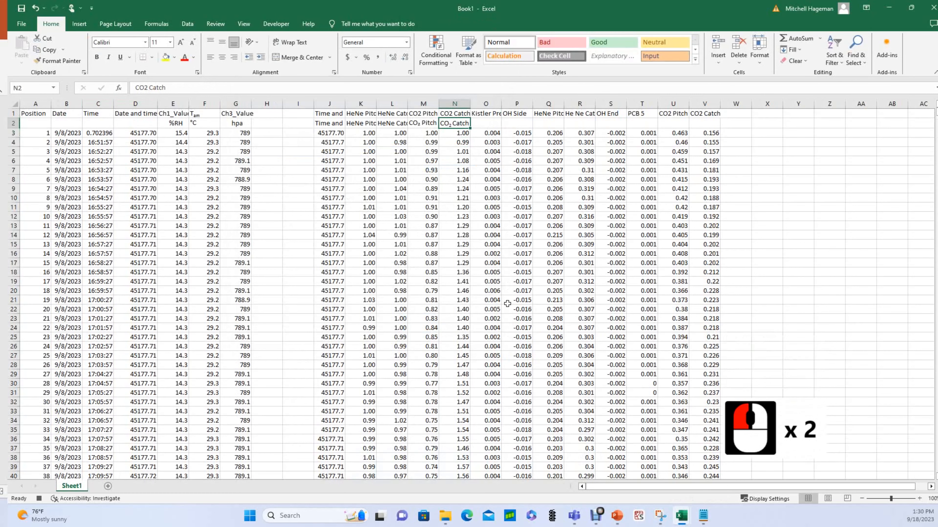
{"action": "left_click", "coordinate": [475, 334]}
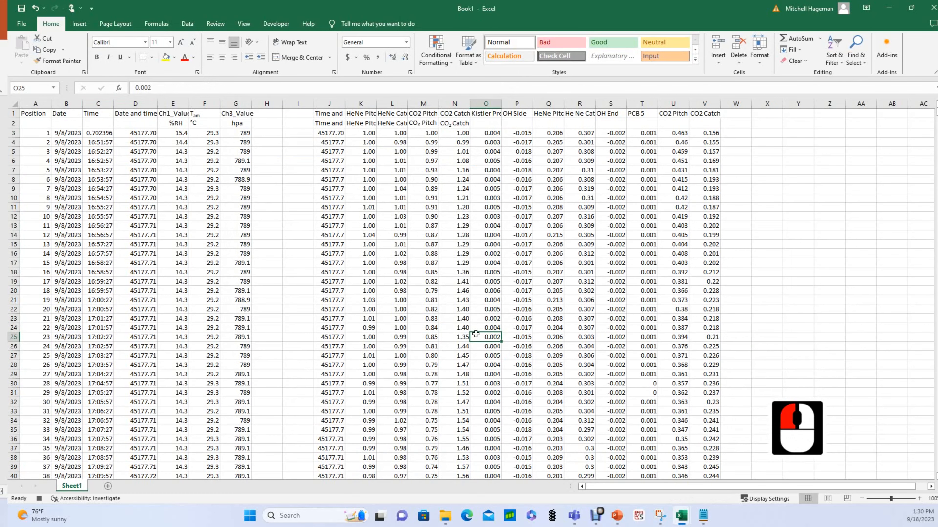
{"action": "key", "text": "ctrl+shift+Down"}
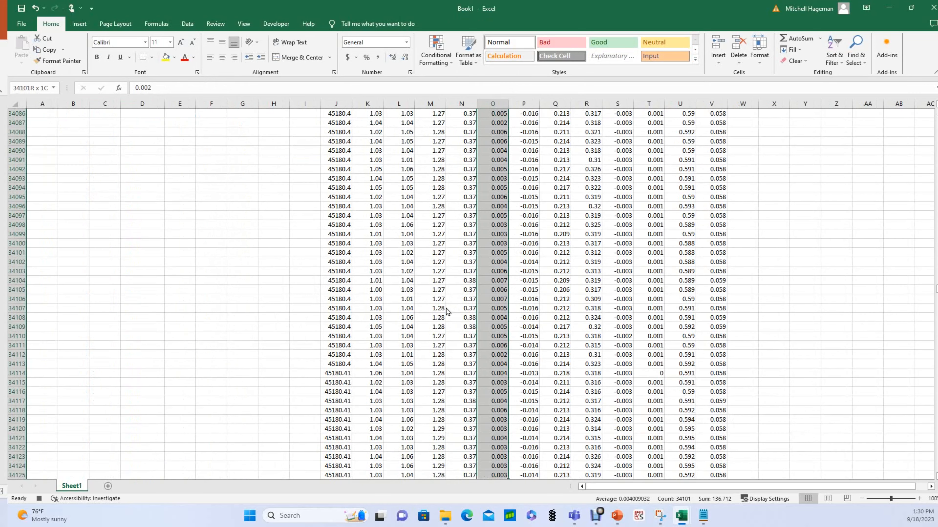
Inspect the chart's CO2 Catch series, then jump back to the top of the sheet.
{"action": "left_click", "coordinate": [447, 311]}
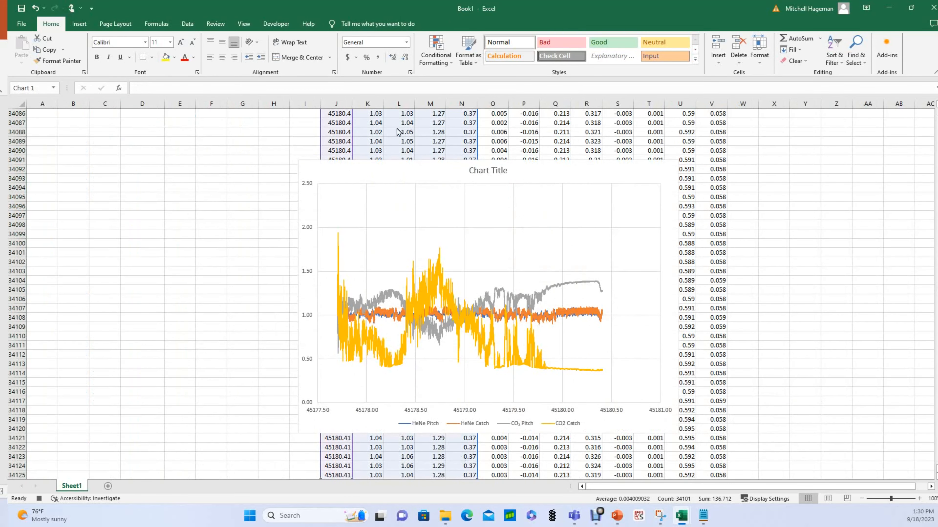
{"action": "left_click", "coordinate": [558, 429]}
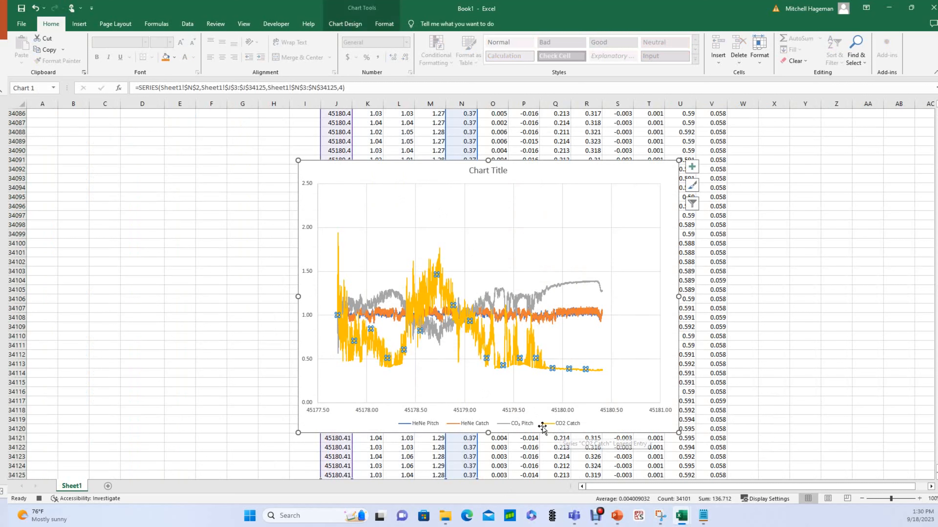
{"action": "left_click", "coordinate": [418, 143]}
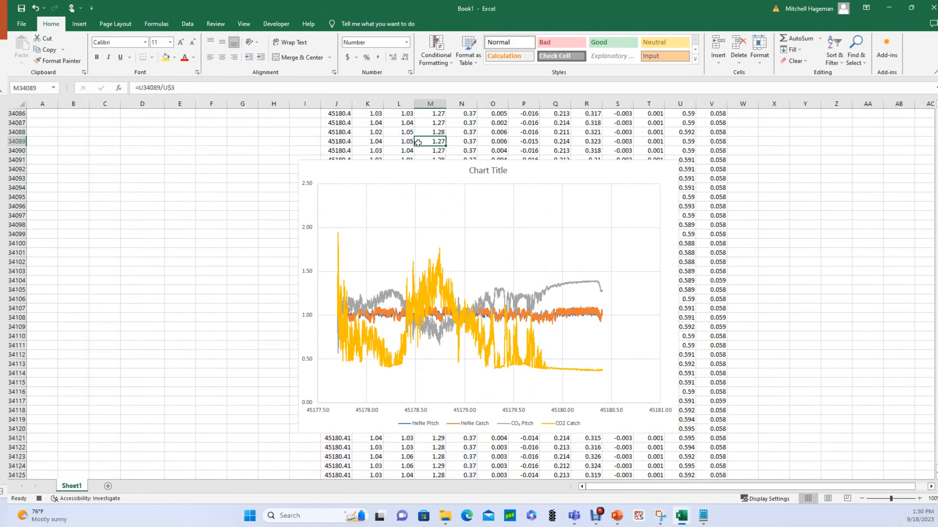
{"action": "left_click", "coordinate": [417, 142]}
{"action": "key", "text": "ctrl+Up"}
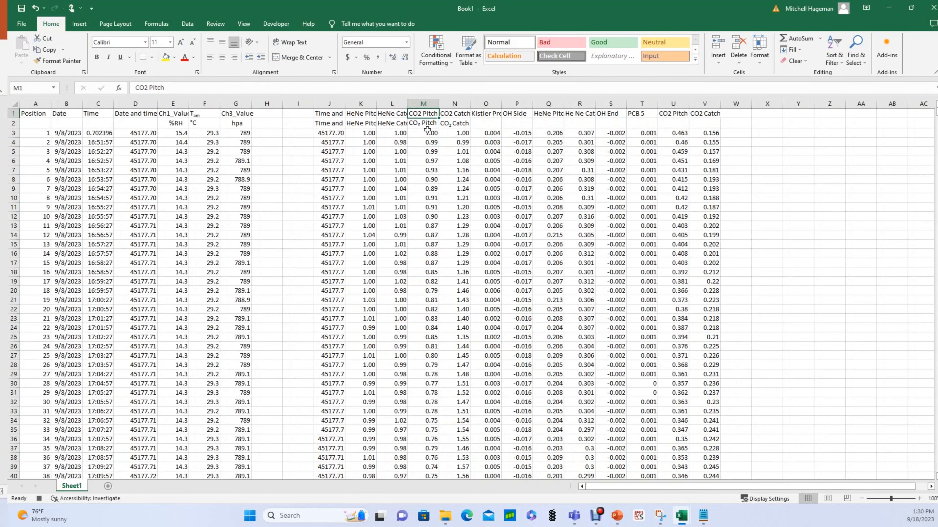
Reinsert the subscript-two symbol into N2 for CO₂ Catch, then jump to the last data row.
{"action": "left_click", "coordinate": [443, 124]}
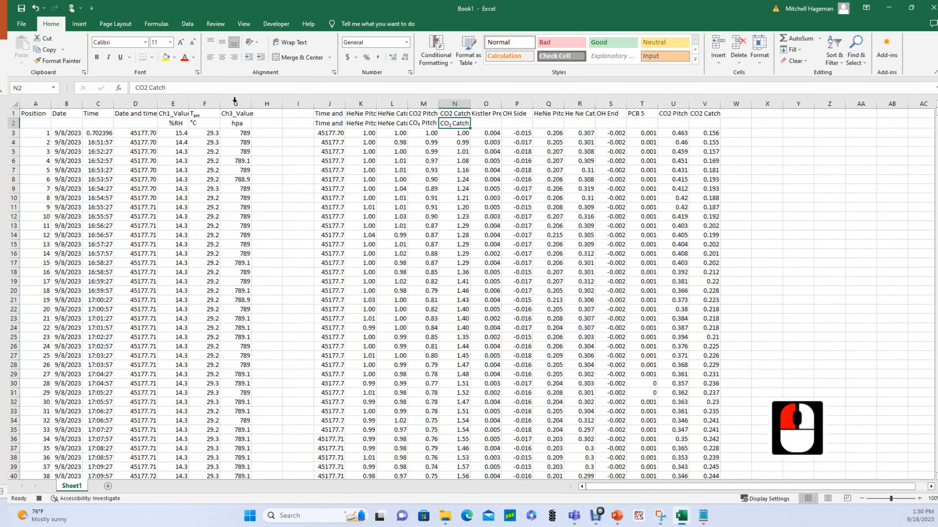
{"action": "left_click", "coordinate": [146, 89]}
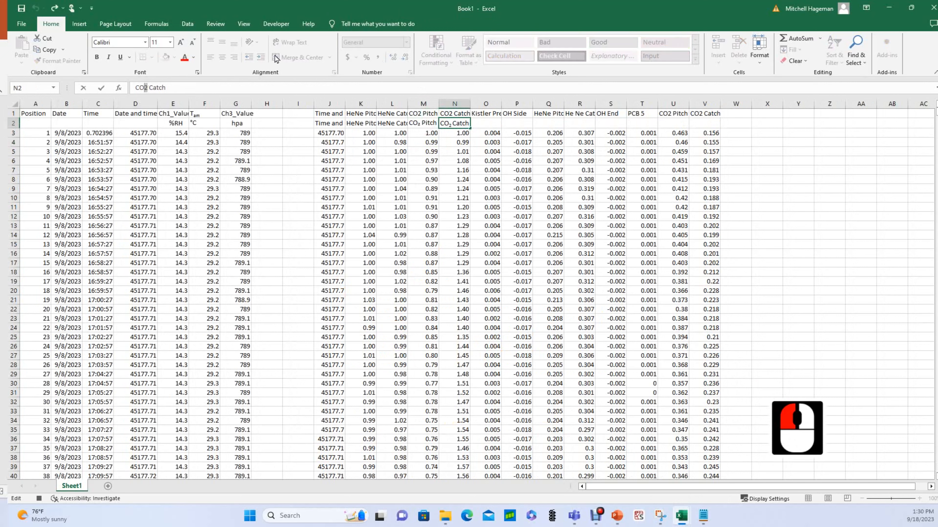
{"action": "left_click", "coordinate": [79, 24]}
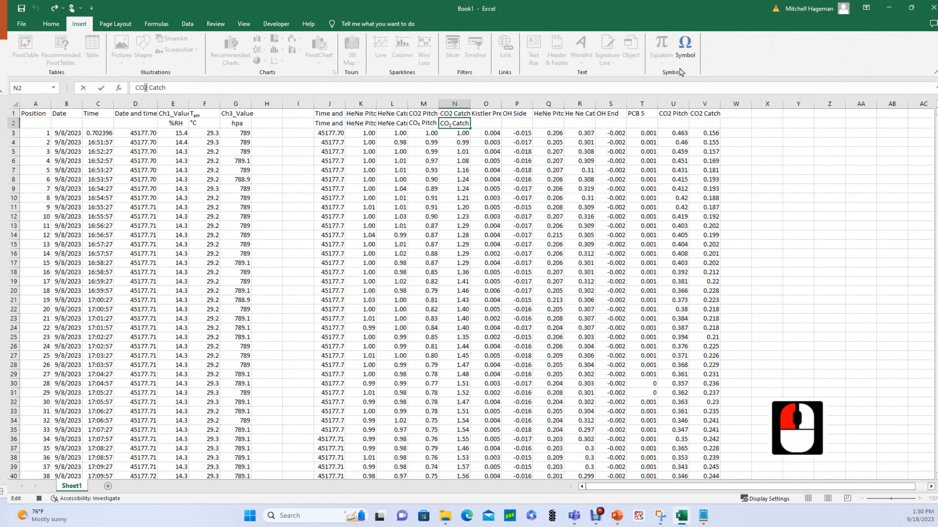
{"action": "left_click", "coordinate": [684, 49]}
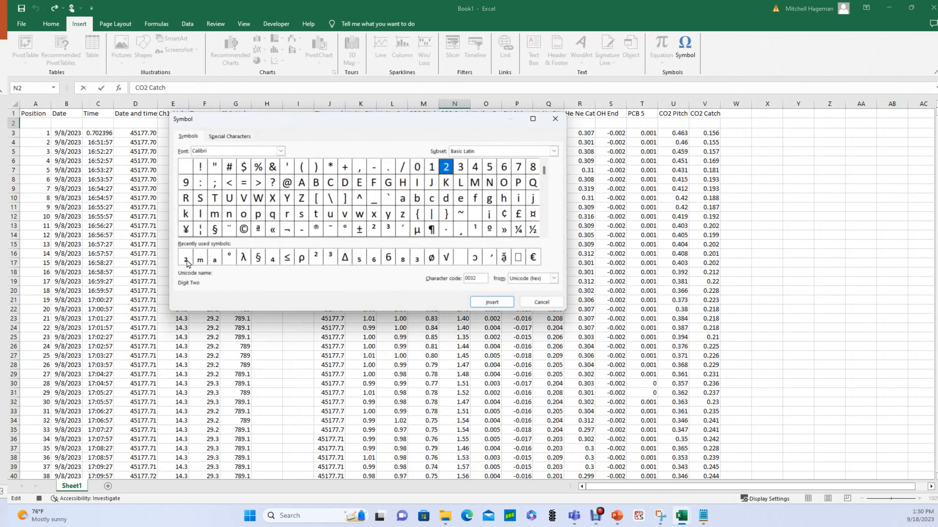
{"action": "left_click", "coordinate": [186, 259]}
{"action": "left_click", "coordinate": [492, 302]}
{"action": "left_click", "coordinate": [541, 301]}
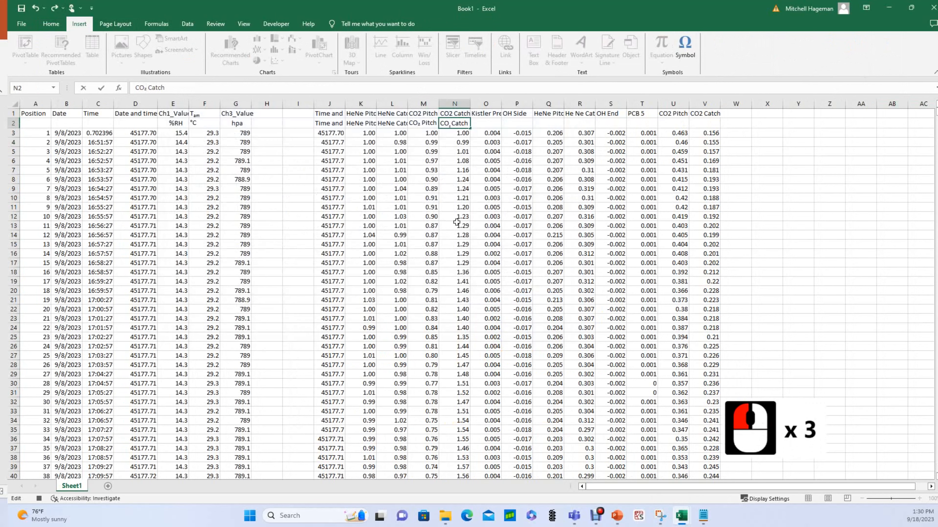
{"action": "left_click", "coordinate": [453, 169]}
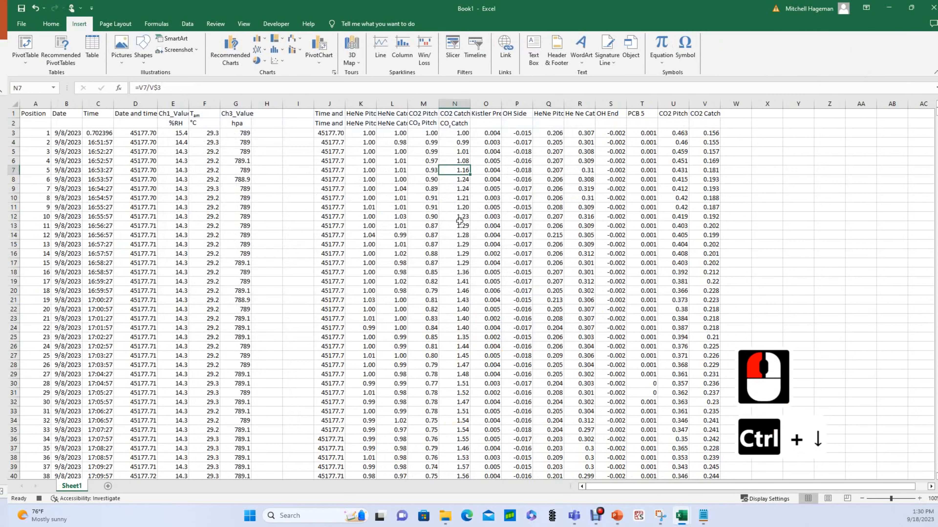
{"action": "key", "text": "ctrl+Down"}
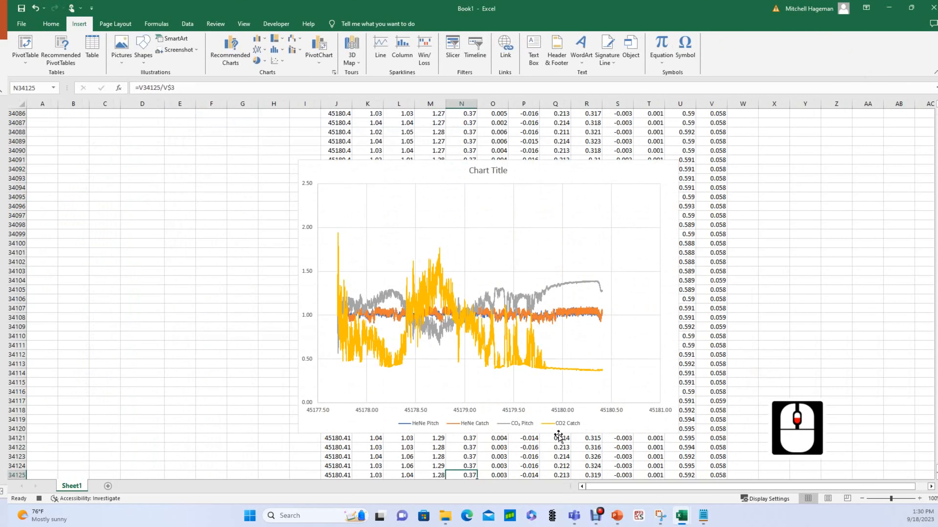
Stop the macro recording from the Developer tab, then select the chart.
{"action": "scroll", "coordinate": [558, 437], "scroll_direction": "down", "scroll_amount": 1}
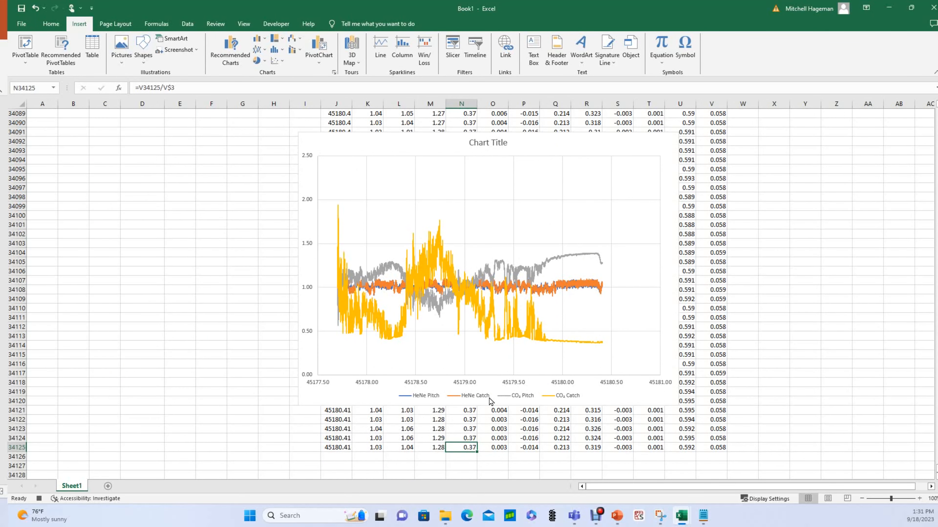
{"action": "scroll", "coordinate": [489, 401], "scroll_direction": "up", "scroll_amount": 1}
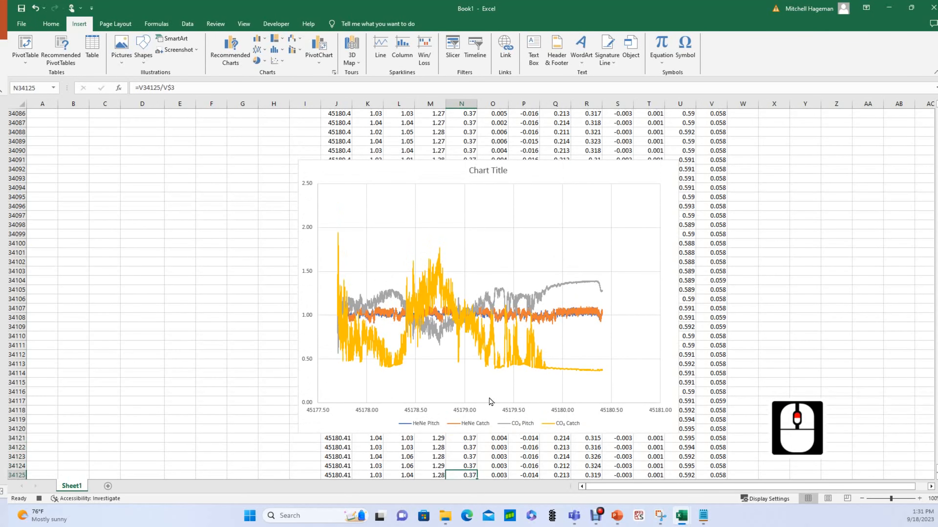
{"action": "left_click", "coordinate": [277, 24]}
{"action": "left_click", "coordinate": [80, 39]}
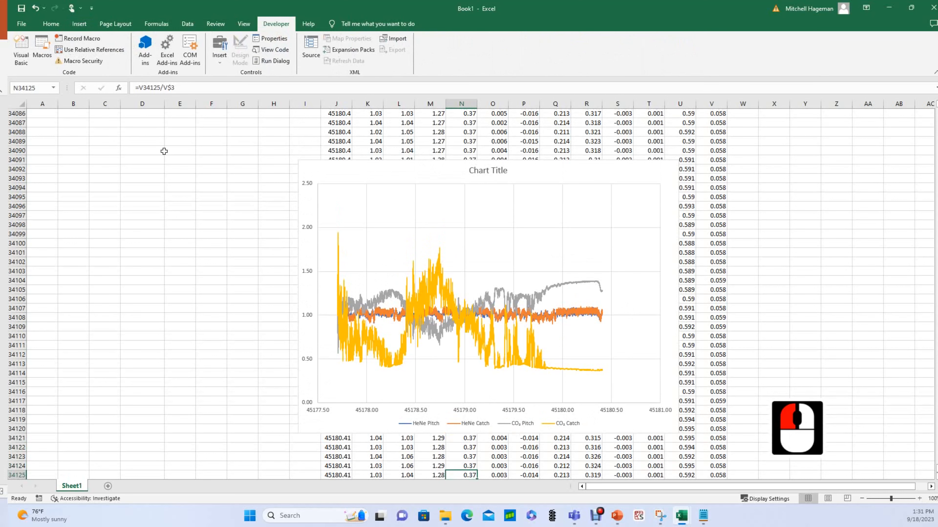
{"action": "left_click", "coordinate": [565, 174]}
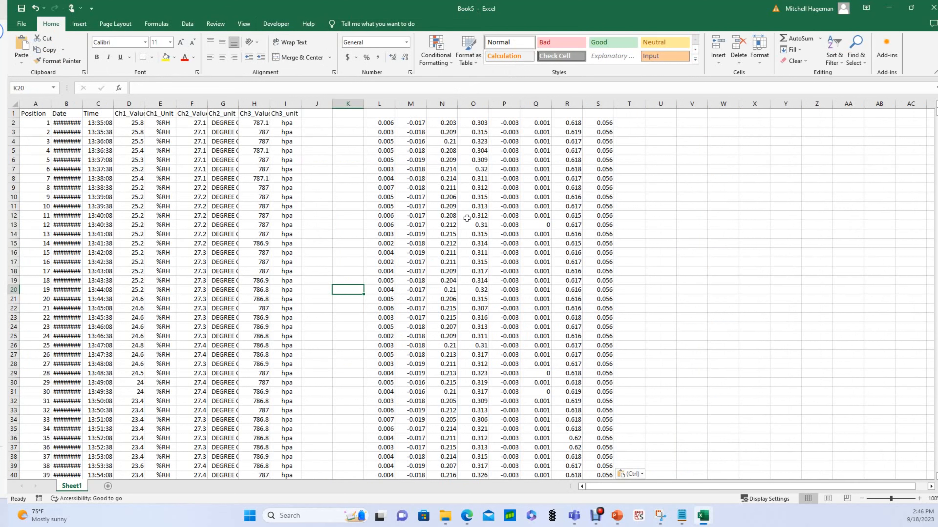
Run PERSONAL.XLSB!LaserIntensityAnalysis from the Macro dialog on the new Book5 data.
{"action": "left_click", "coordinate": [346, 163]}
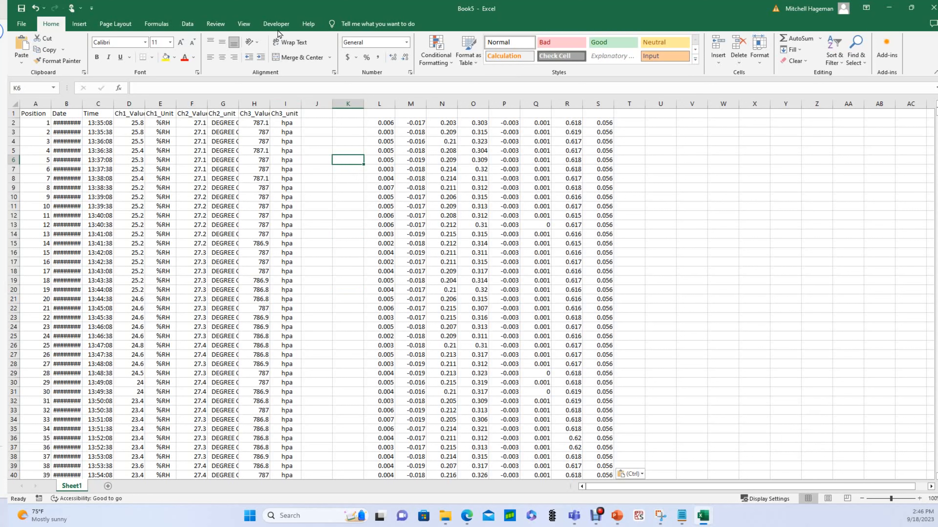
{"action": "left_click", "coordinate": [278, 25]}
{"action": "left_click", "coordinate": [44, 53]}
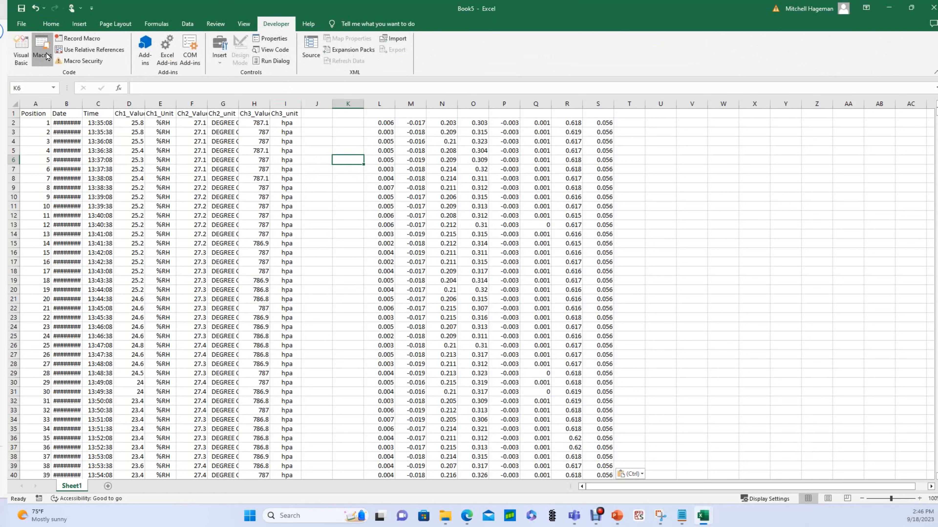
{"action": "left_click", "coordinate": [449, 208]}
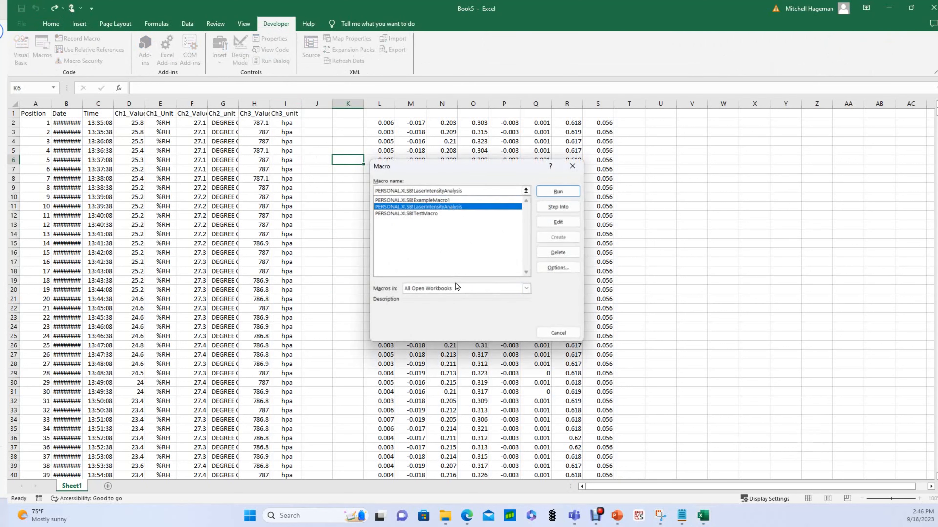
{"action": "left_click", "coordinate": [558, 192]}
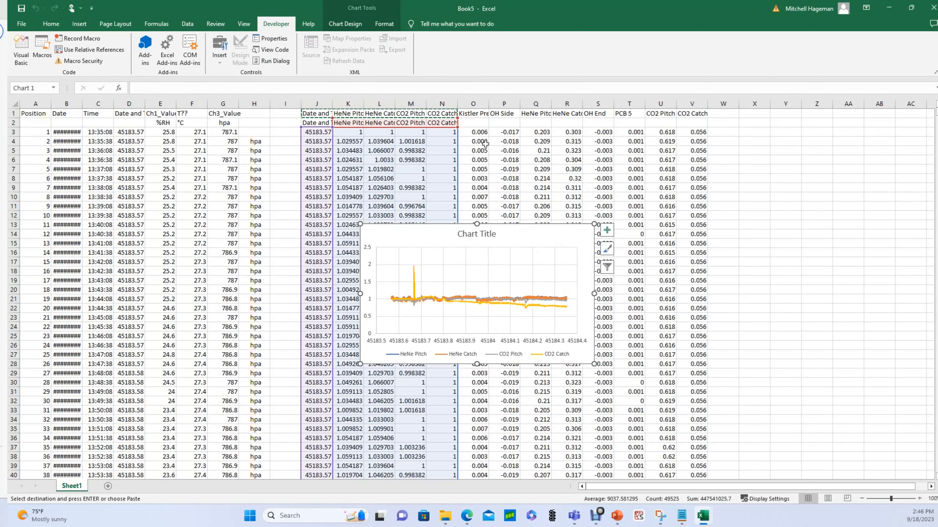
Deselect the macro-generated chart by clicking cell O7.
{"action": "left_click", "coordinate": [487, 171]}
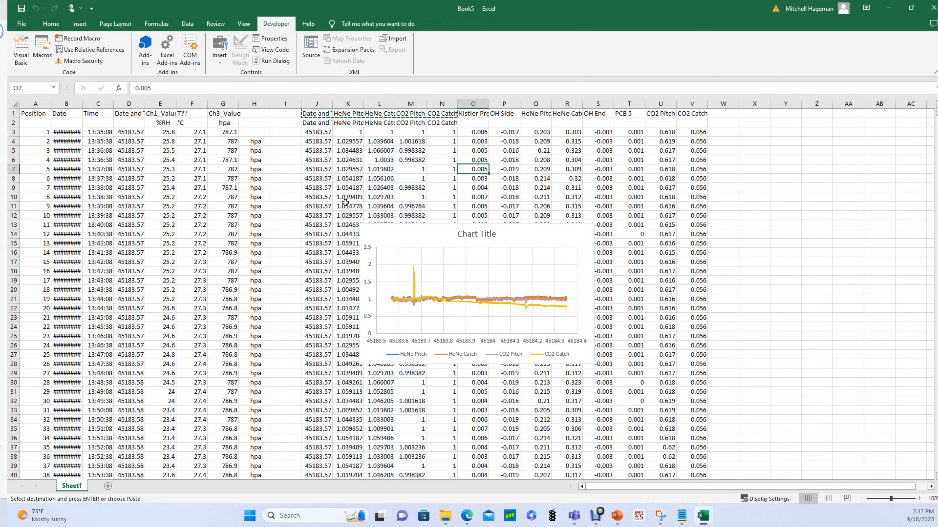
Inspect the COUNT range in J5's formula, then jump to the last data row.
{"action": "left_click", "coordinate": [317, 151]}
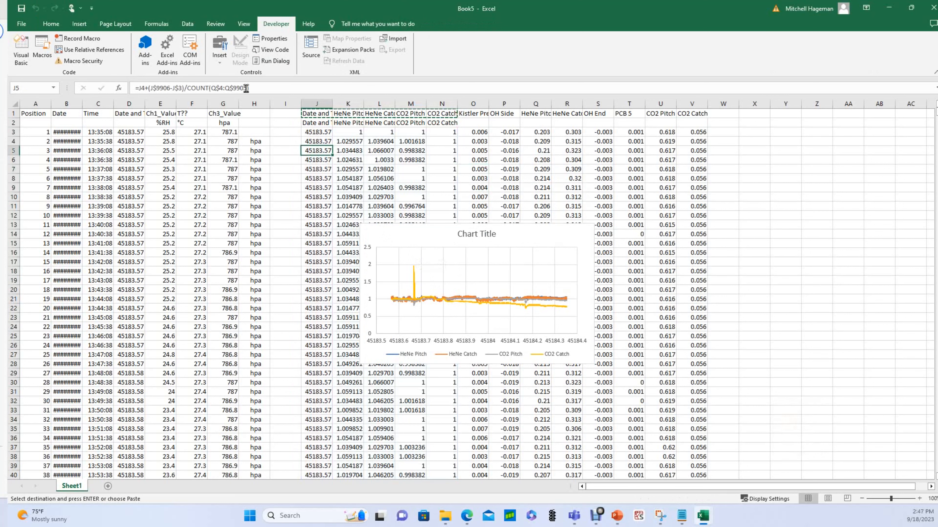
{"action": "left_click_drag", "start_coordinate": [246, 87], "coordinate": [233, 87]}
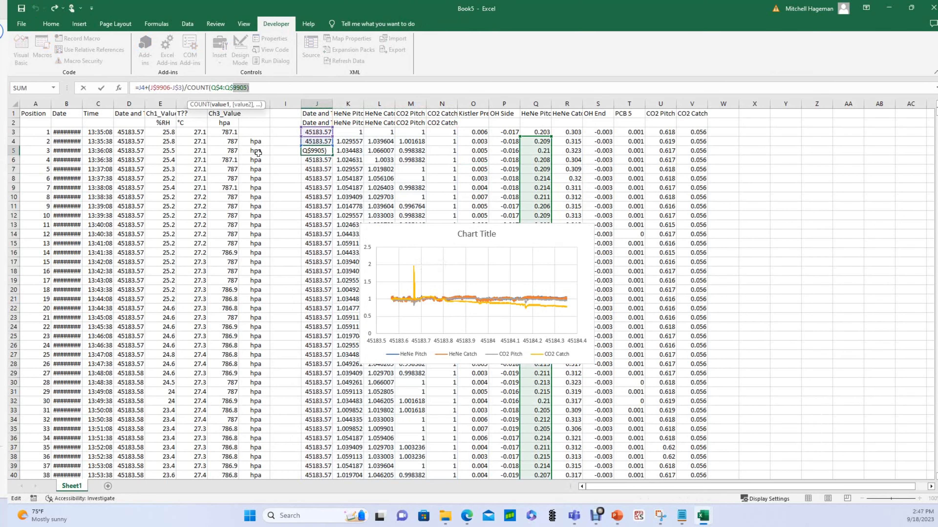
{"action": "left_click", "coordinate": [277, 290]}
{"action": "left_click", "coordinate": [192, 326]}
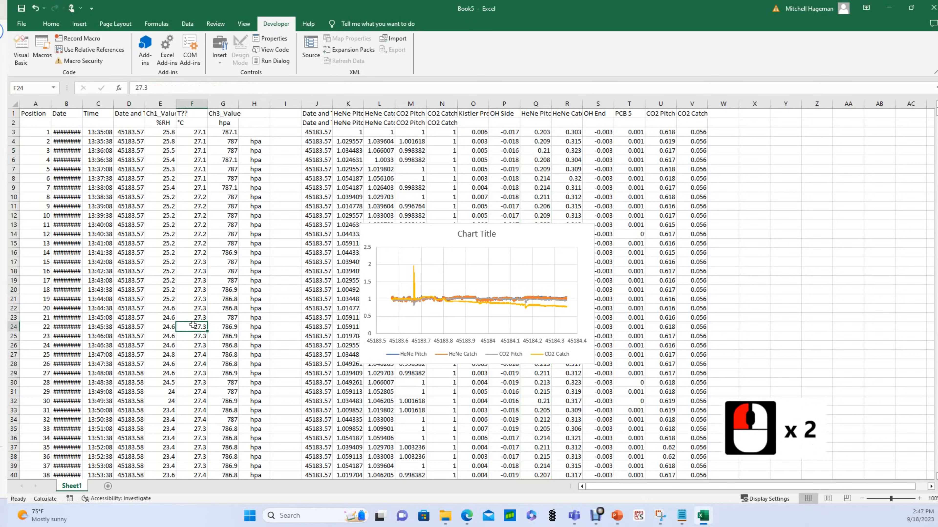
{"action": "double_click", "coordinate": [192, 325]}
{"action": "key", "text": "ctrl+Down"}
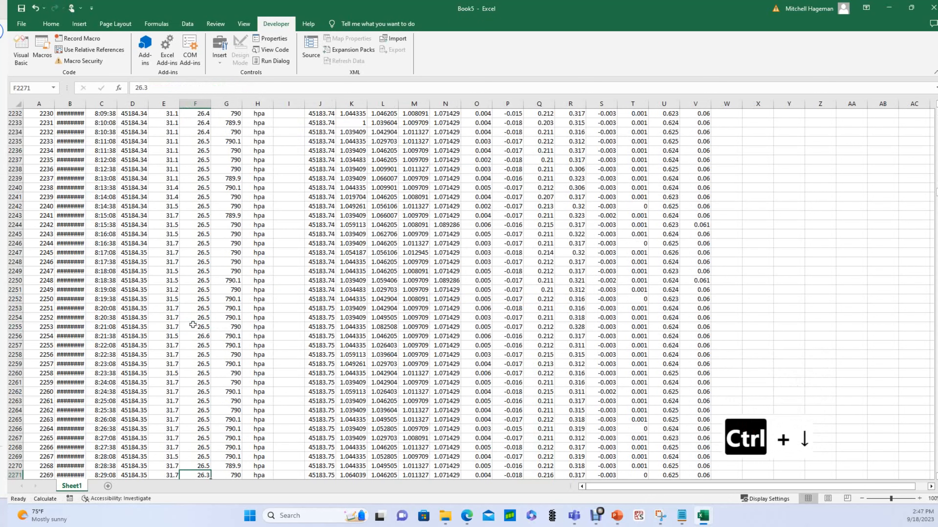
{"action": "scroll", "coordinate": [33, 388], "scroll_direction": "down", "scroll_amount": 3}
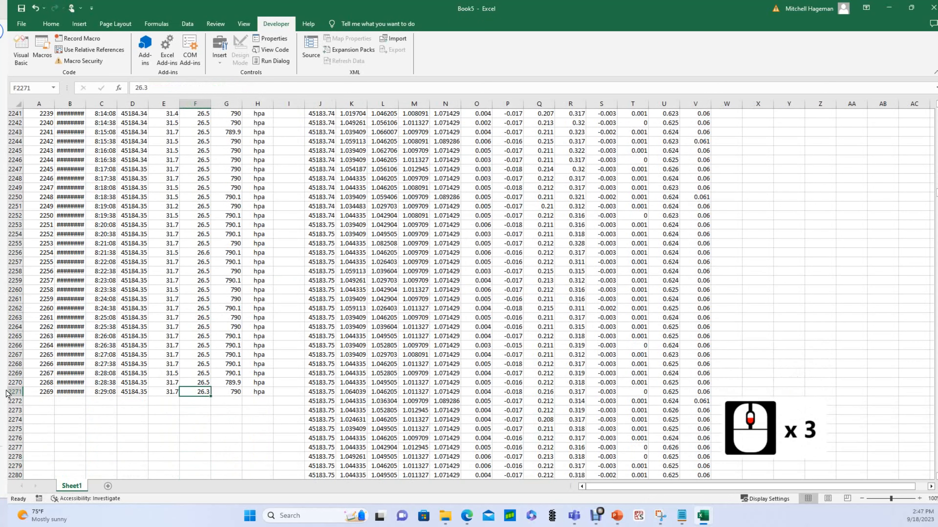
Select column K up from K2256, then check the formulas in J3, J4 and J5.
{"action": "left_click", "coordinate": [359, 251]}
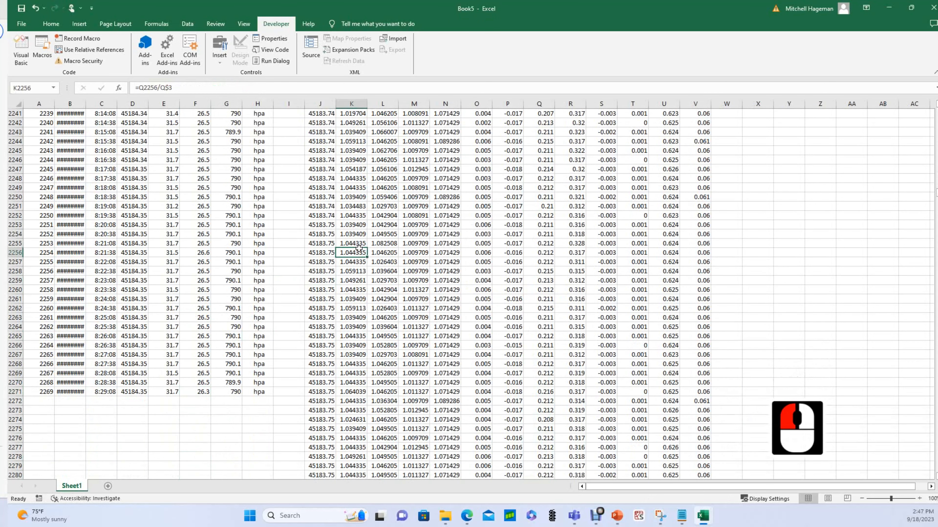
{"action": "key", "text": "ctrl+shift+Up"}
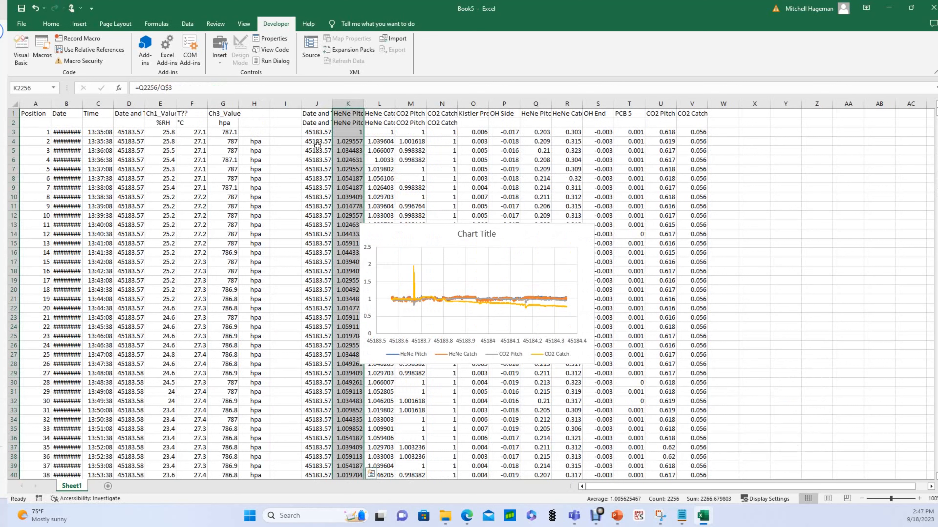
{"action": "left_click", "coordinate": [318, 147]}
{"action": "left_click", "coordinate": [317, 134]}
{"action": "left_click", "coordinate": [318, 135]}
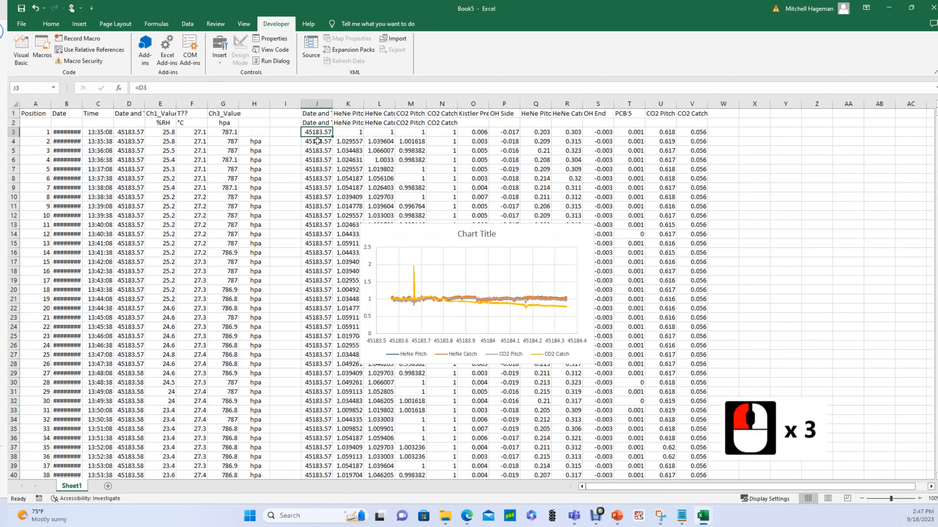
{"action": "left_click", "coordinate": [318, 141]}
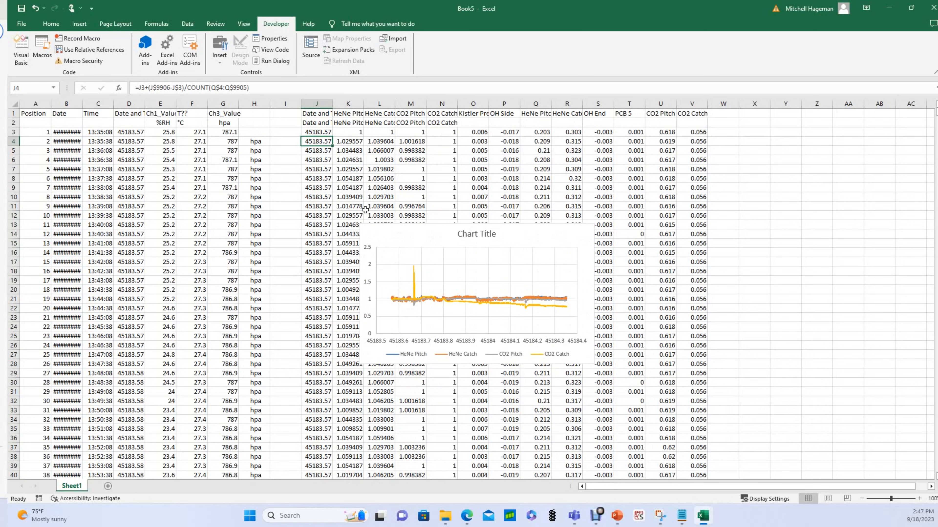
Move the chart a few rows higher on the sheet.
{"action": "left_click_drag", "start_coordinate": [411, 230], "coordinate": [418, 185]}
{"action": "left_click", "coordinate": [417, 185]}
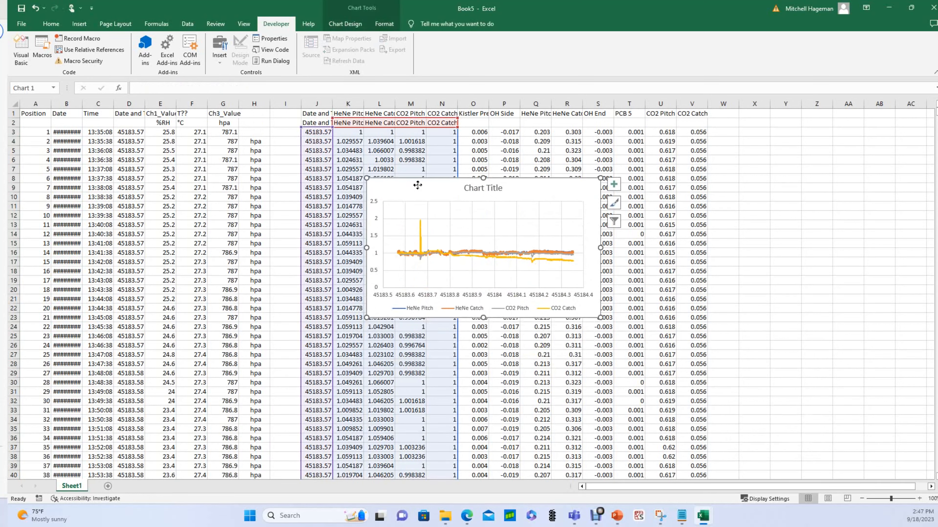
{"action": "left_click", "coordinate": [418, 186]}
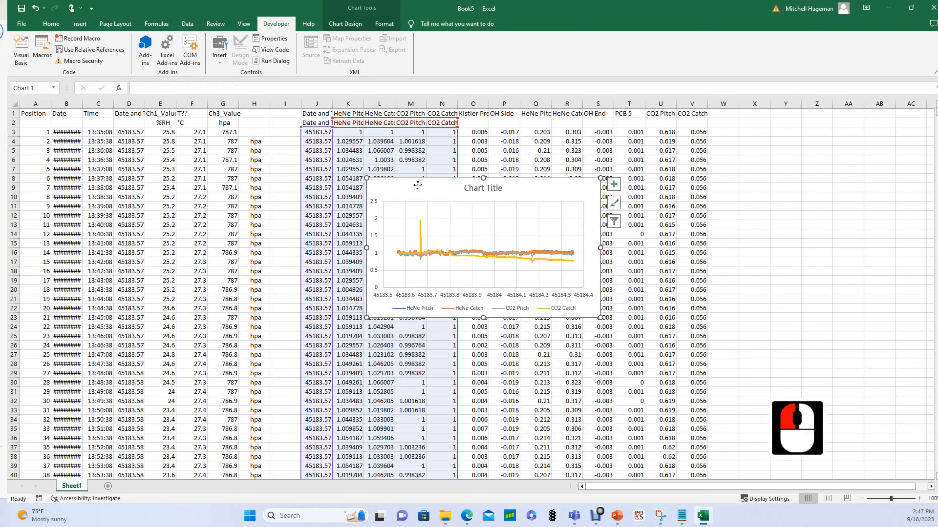